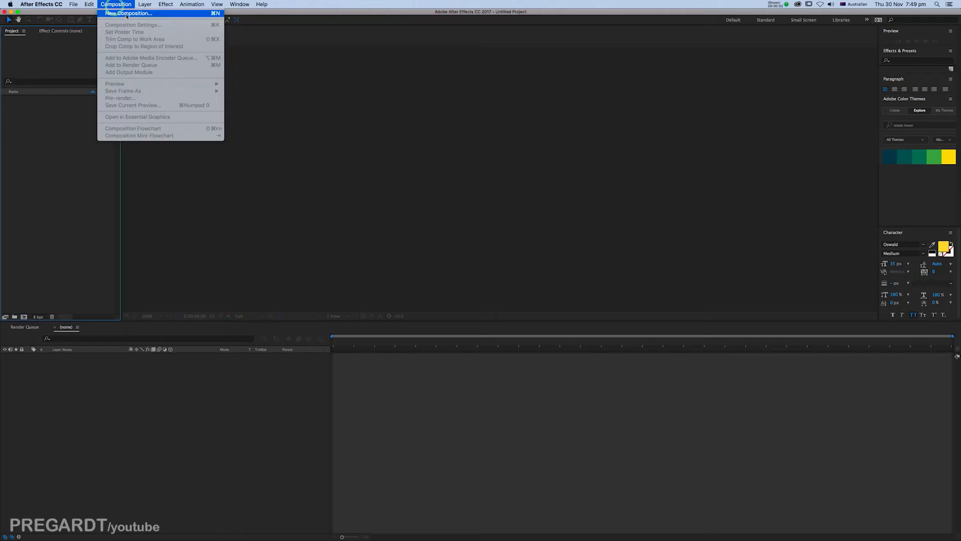
# - Create a new 1920 × 1080 composition at 25 fps with a duration of 0:00:05:12
pyautogui.click(126, 14)
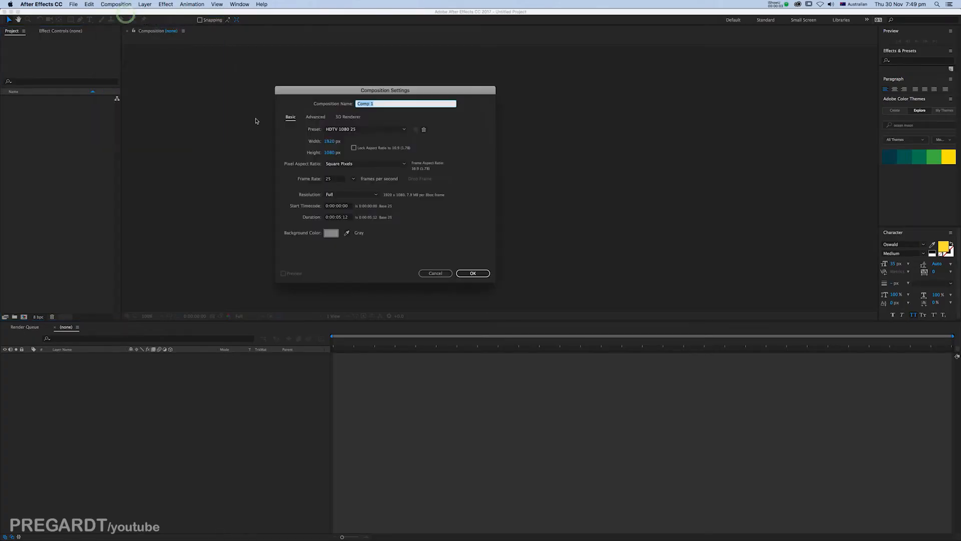
pyautogui.click(475, 276)
pyautogui.scroll(-1, 298, 219)
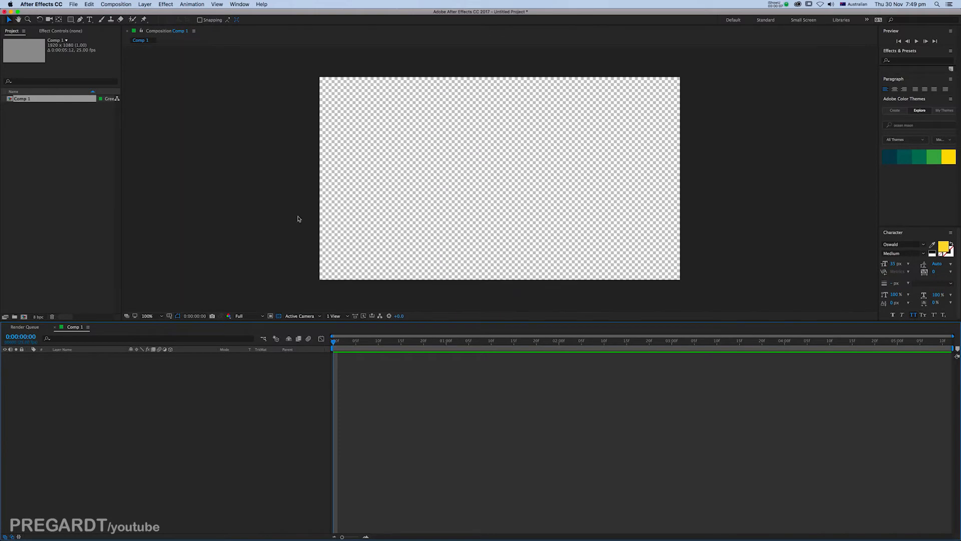
# - Add a composition-sized gray solid as the background and lock its layer
pyautogui.click(125, 5)
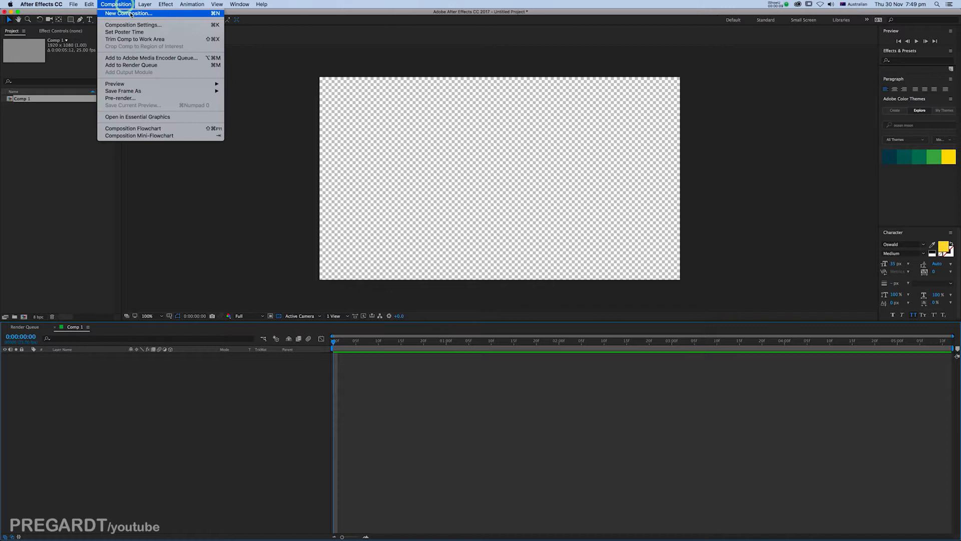
pyautogui.moveTo(145, 4)
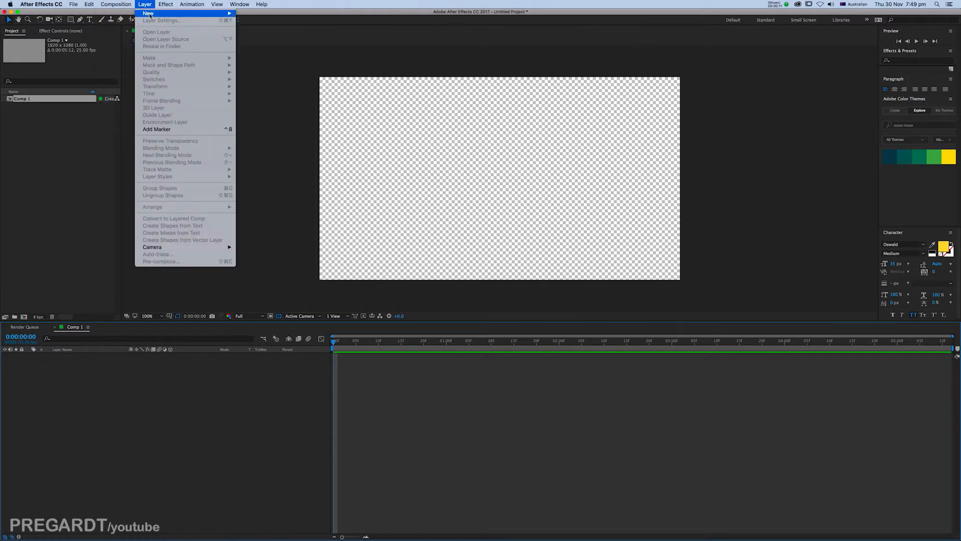
pyautogui.click(261, 24)
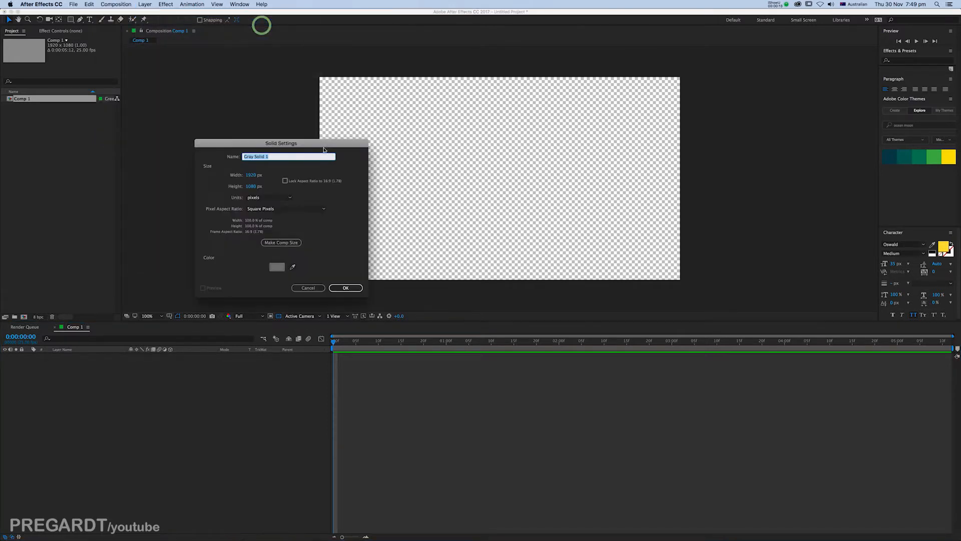
pyautogui.click(344, 288)
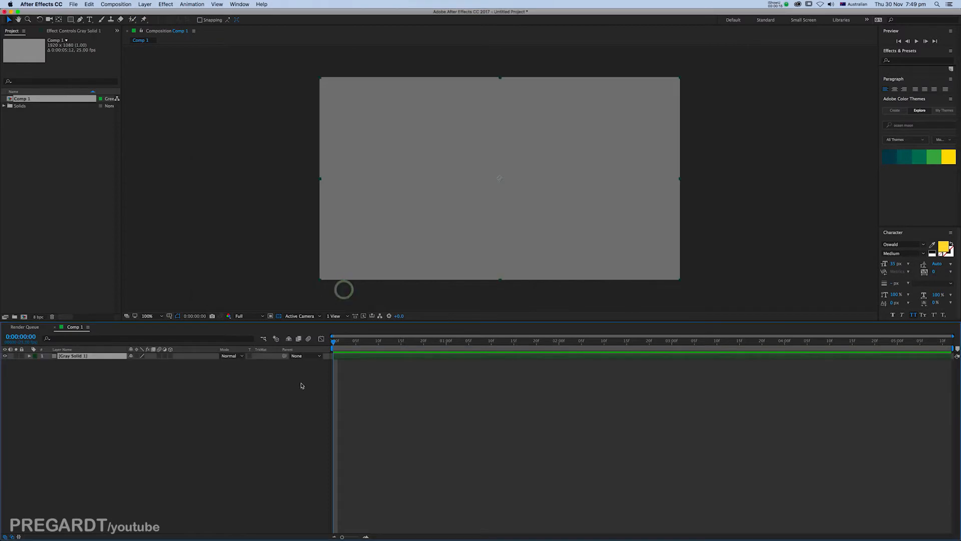
pyautogui.click(21, 355)
pyautogui.click(68, 356)
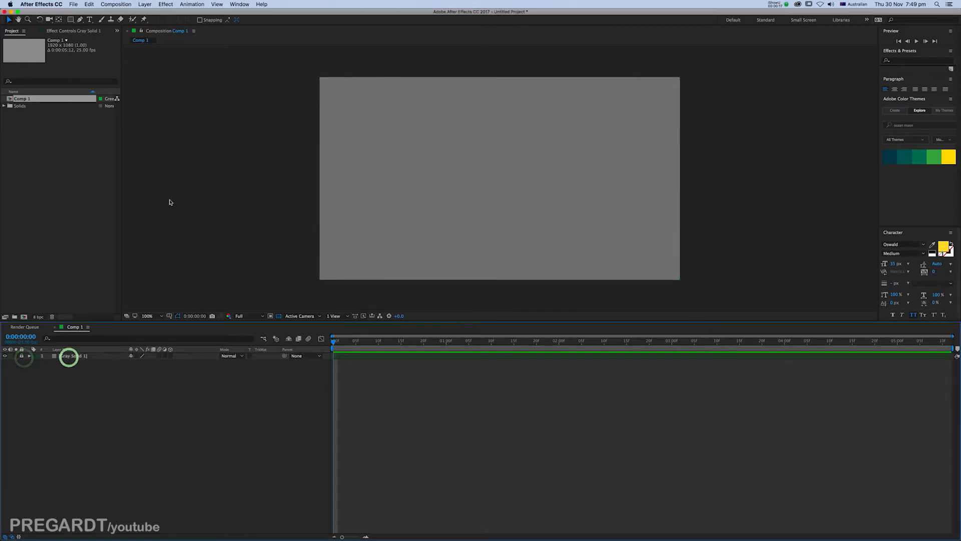
# - Add an empty shape layer above the gray solid
pyautogui.click(146, 5)
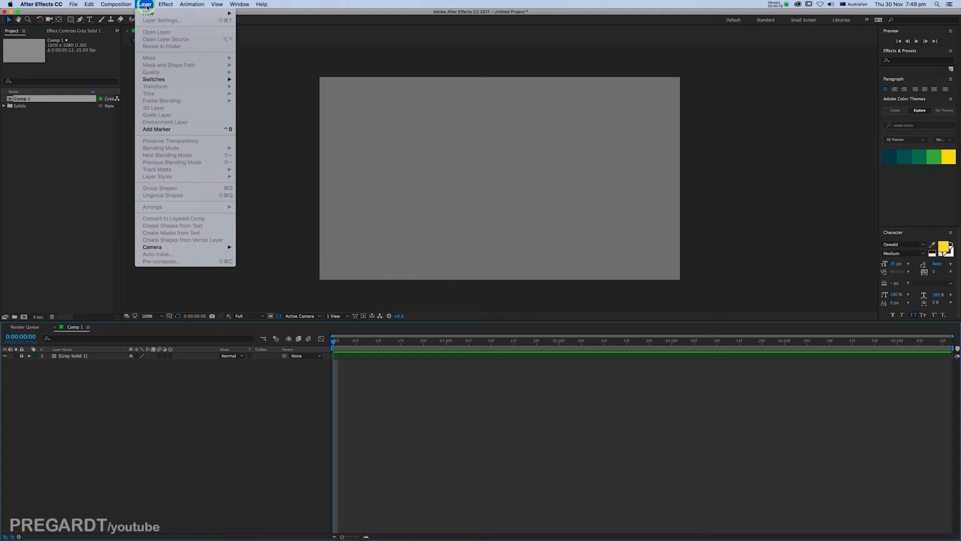
pyautogui.moveTo(150, 14)
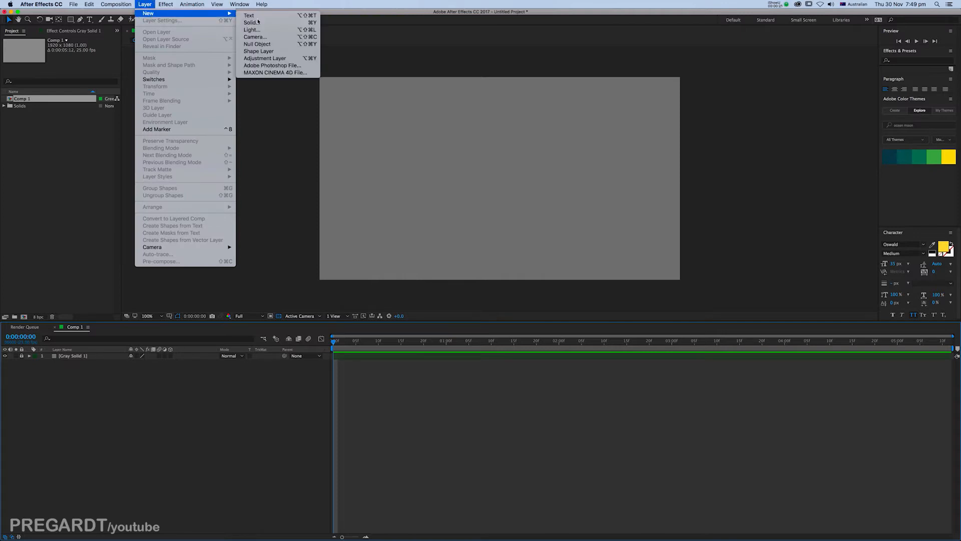
pyautogui.click(274, 52)
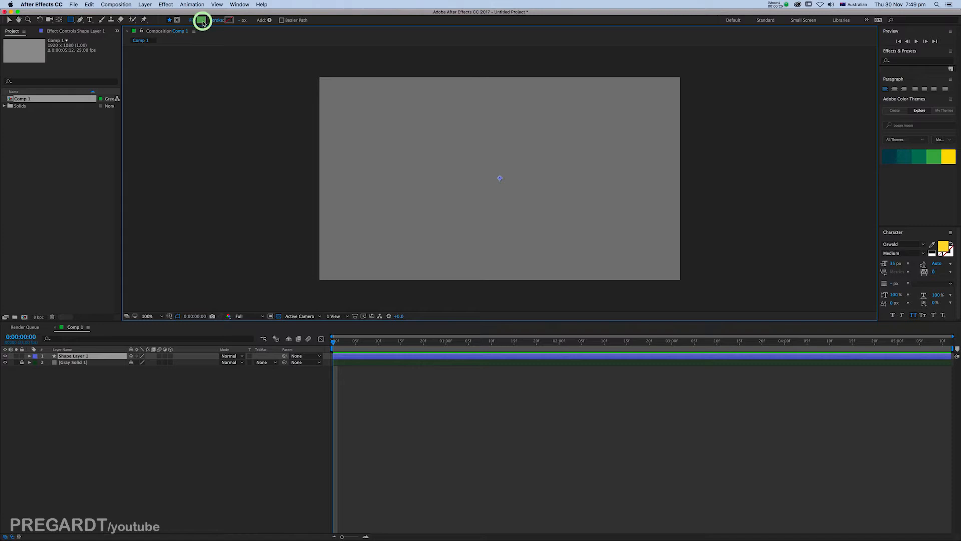
# - Sample the dark navy swatch of the color theme as shape fill and draw a wide, low rectangle in the frame's lower-left area
pyautogui.click(202, 20)
pyautogui.click(257, 237)
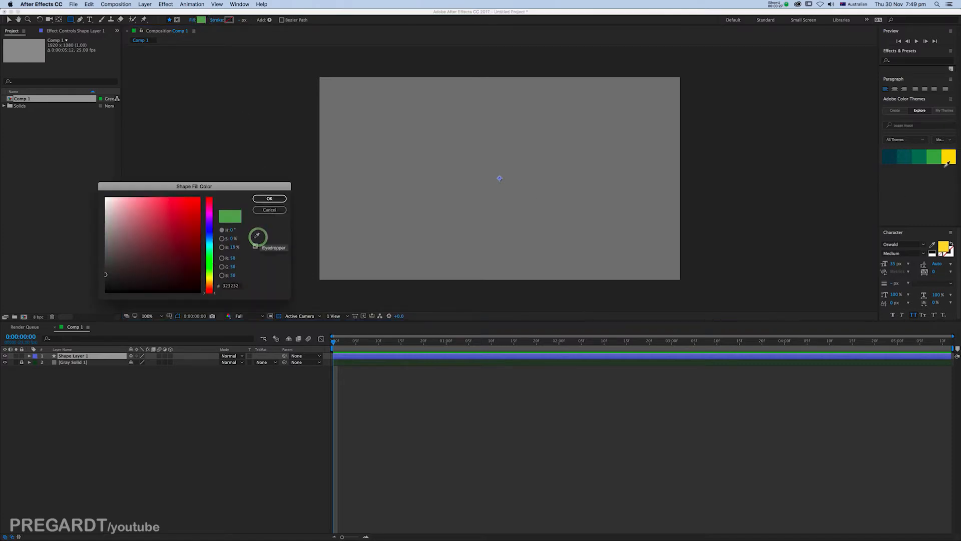
pyautogui.click(891, 158)
pyautogui.click(281, 200)
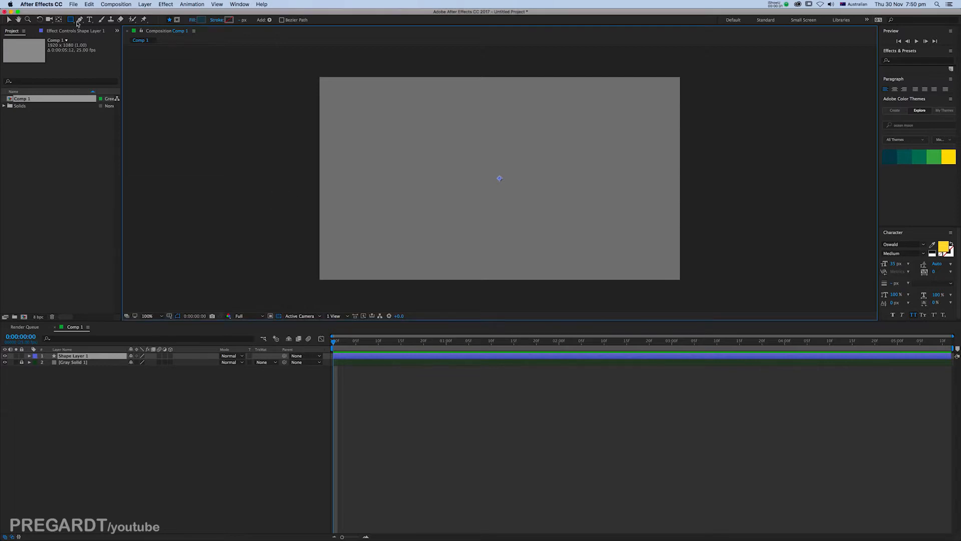
pyautogui.click(70, 20)
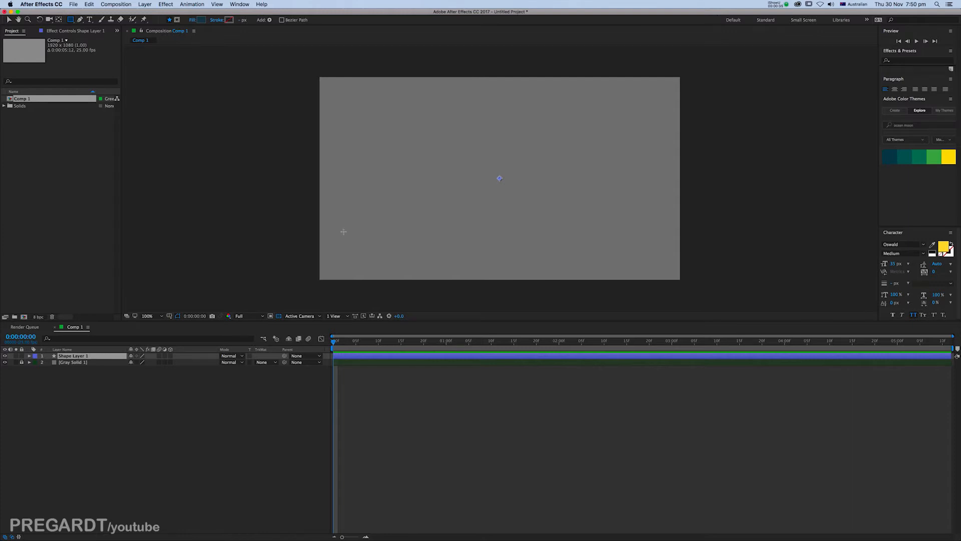
pyautogui.moveTo(334, 236)
pyautogui.mouseDown()
pyautogui.moveTo(442, 259)
pyautogui.moveTo(517, 257)
pyautogui.mouseUp()
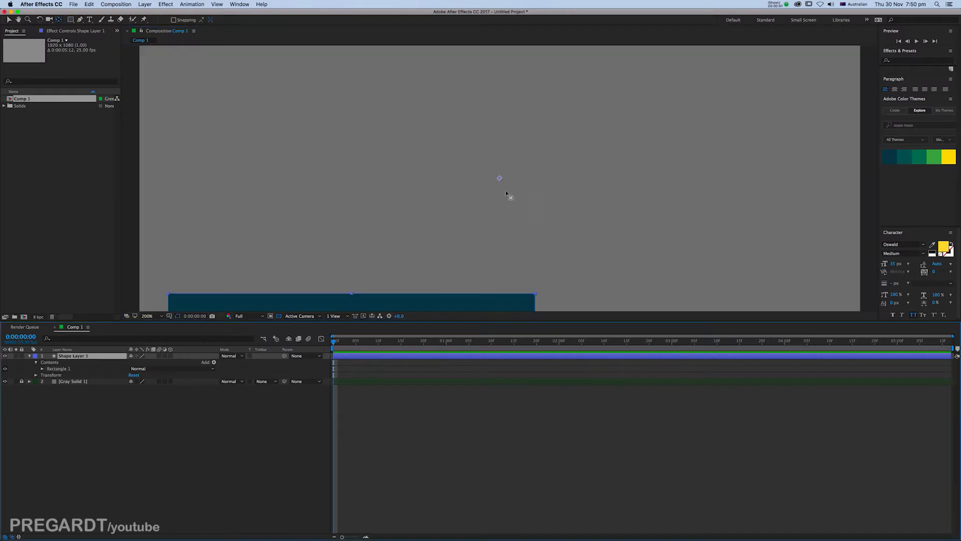
# - Move the shape layer's anchor point to the middle of the rectangle's left edge
pyautogui.moveTo(489, 209); pyautogui.dragTo(520, 149)
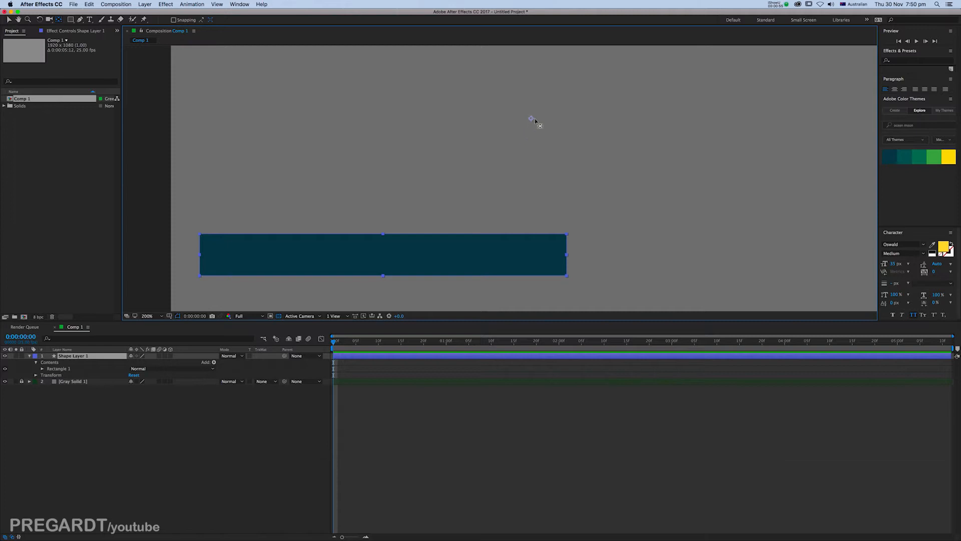
pyautogui.moveTo(532, 121); pyautogui.dragTo(203, 258)
pyautogui.press('v')
# - Enable Scale keyframing on the shape layer and place the 100% keyframe at 0:00:00:16, returning the current time to 0:00:00:00
pyautogui.click(344, 372)
pyautogui.click(340, 356)
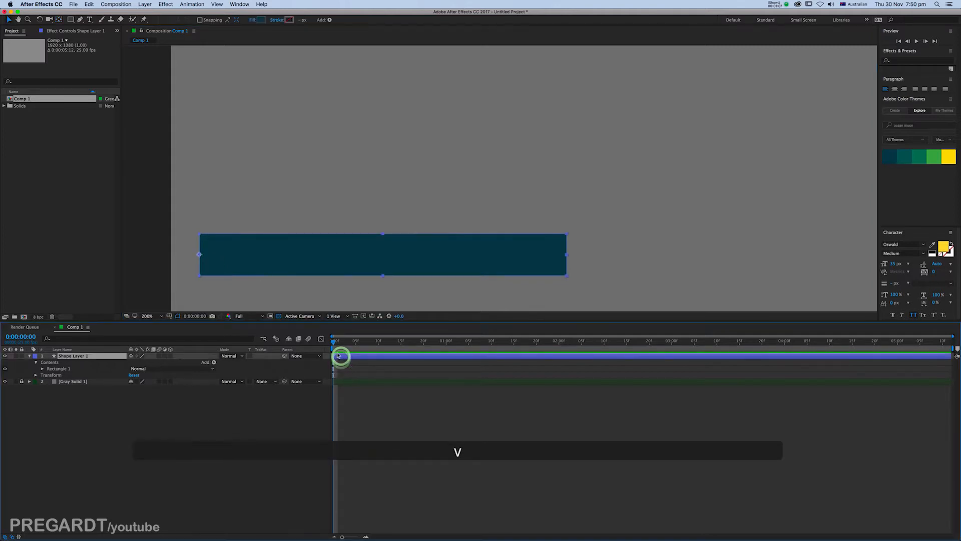
pyautogui.press('s')
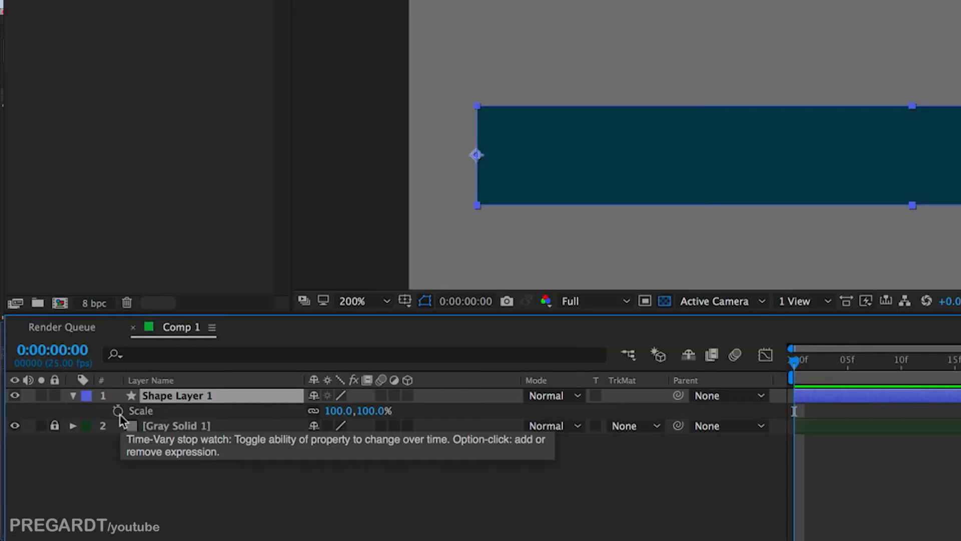
pyautogui.click(118, 411)
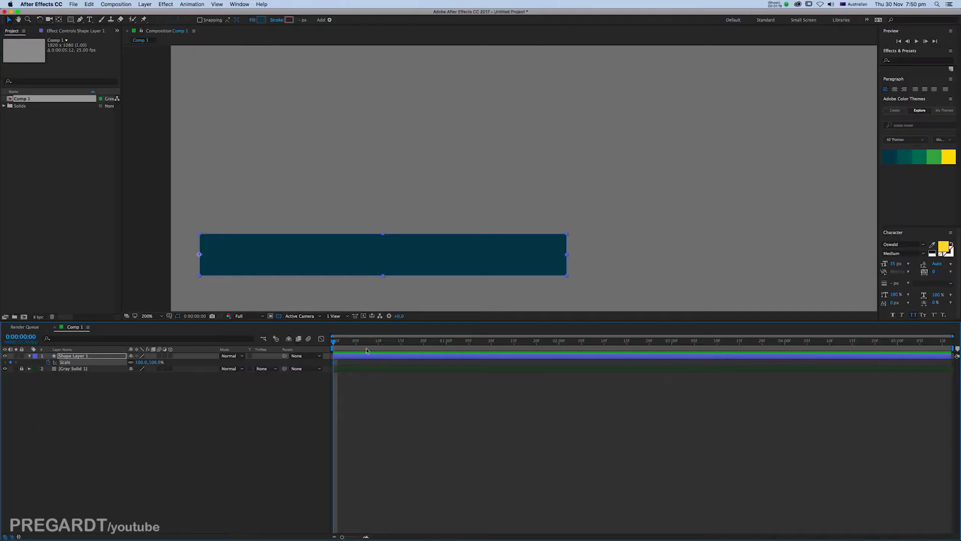
pyautogui.moveTo(383, 346); pyautogui.dragTo(405, 347)
pyautogui.moveTo(333, 363); pyautogui.dragTo(316, 346)
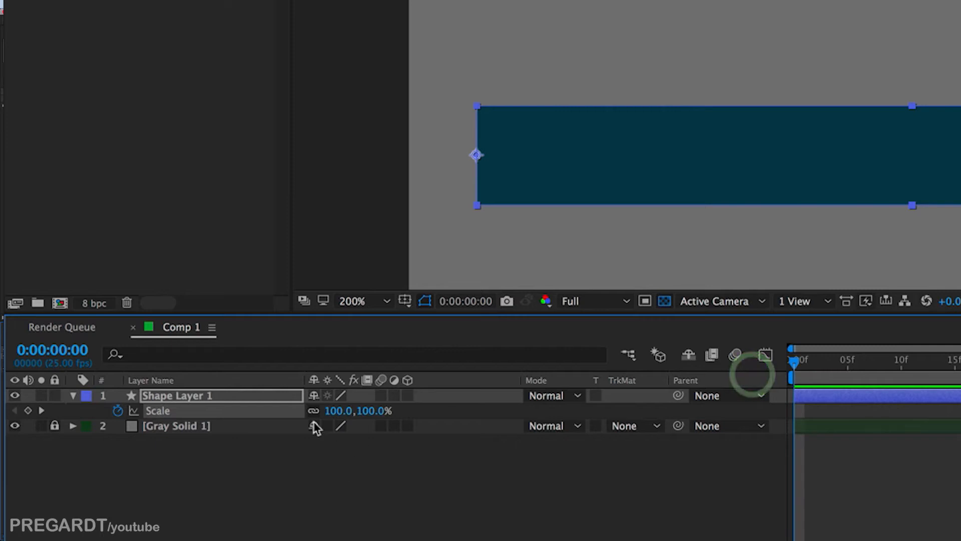
# - Unlink the Scale proportions and set the horizontal scale to 0% at the composition's first frame
pyautogui.click(316, 414)
pyautogui.click(340, 410)
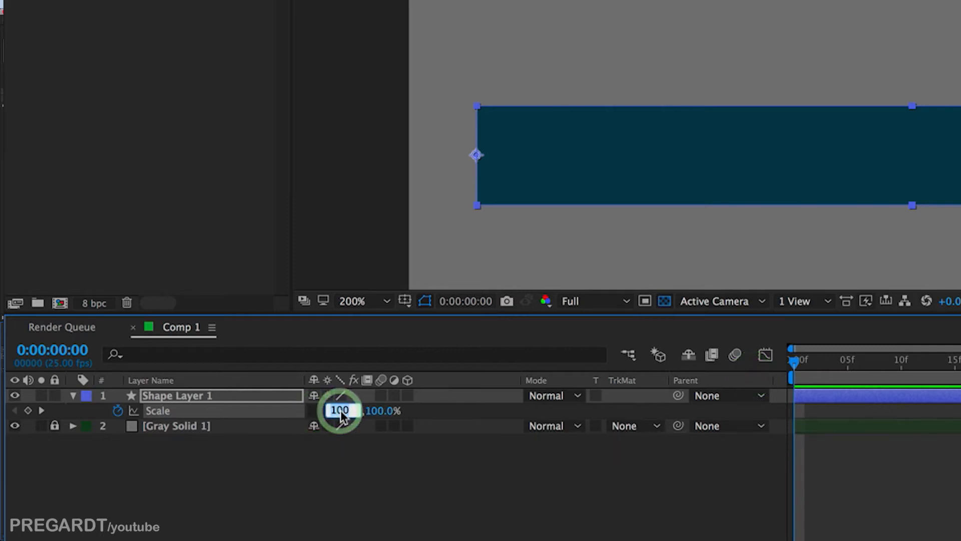
pyautogui.write('0')
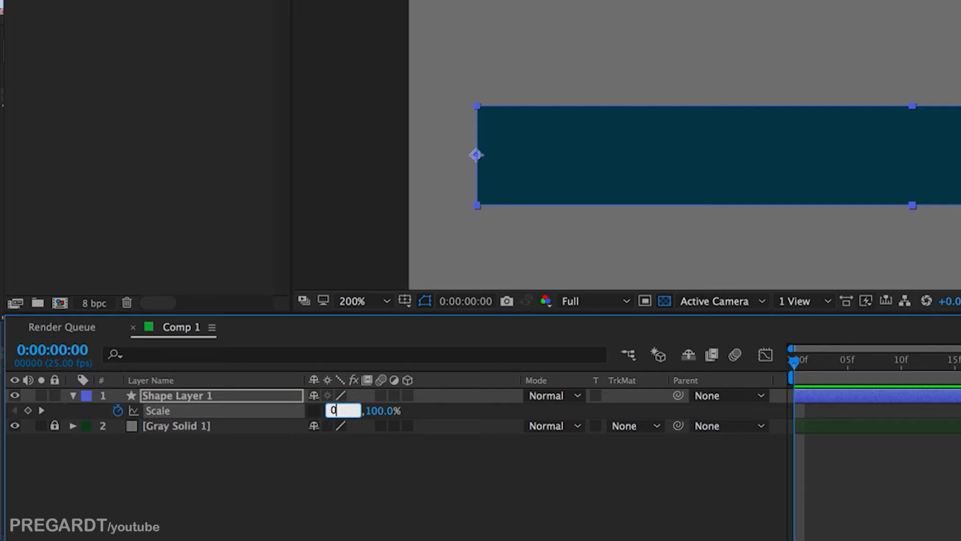
pyautogui.press('Return')
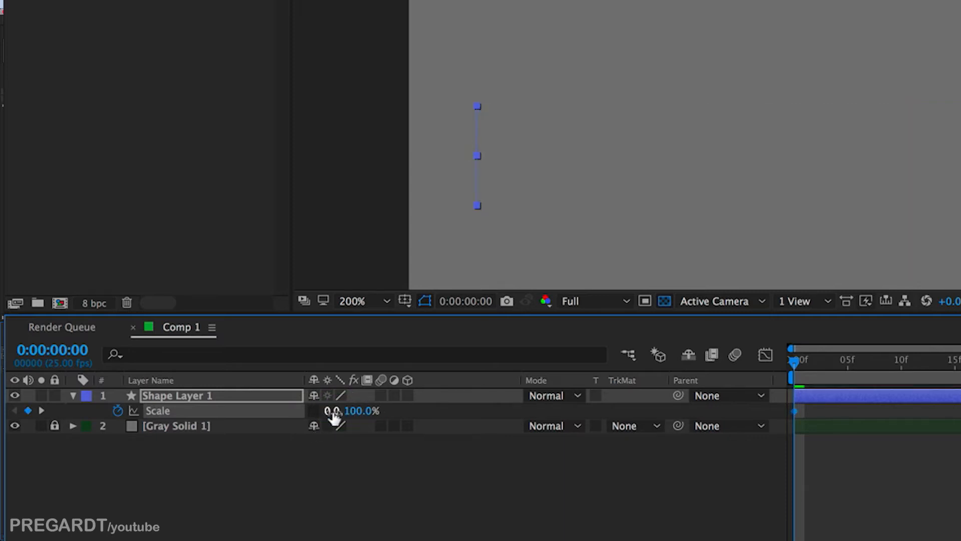
# - Preview the rectangle's scale animation from the start and park the current time at 0:00:00:16
pyautogui.moveTo(793, 368); pyautogui.dragTo(960, 378)
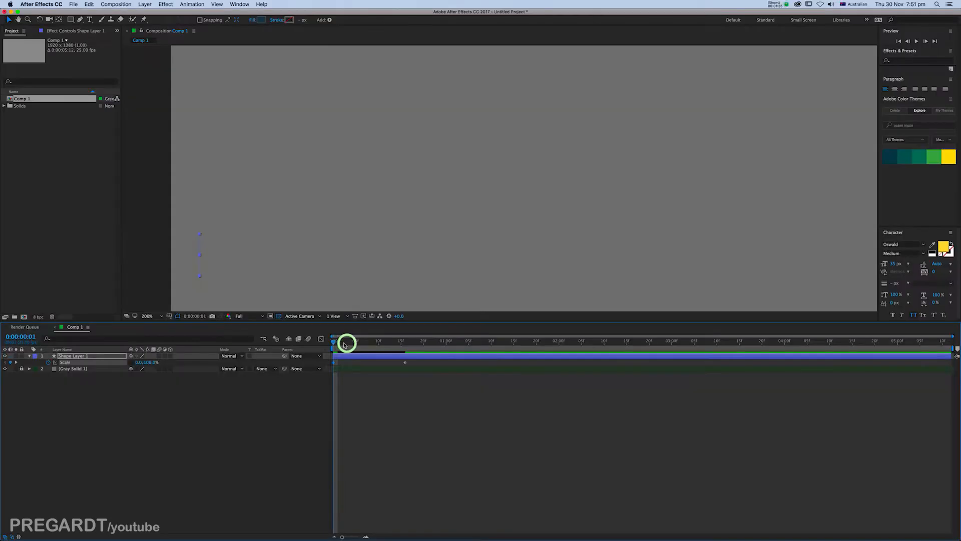
pyautogui.moveTo(408, 349); pyautogui.dragTo(311, 343)
pyautogui.press('KP_0')
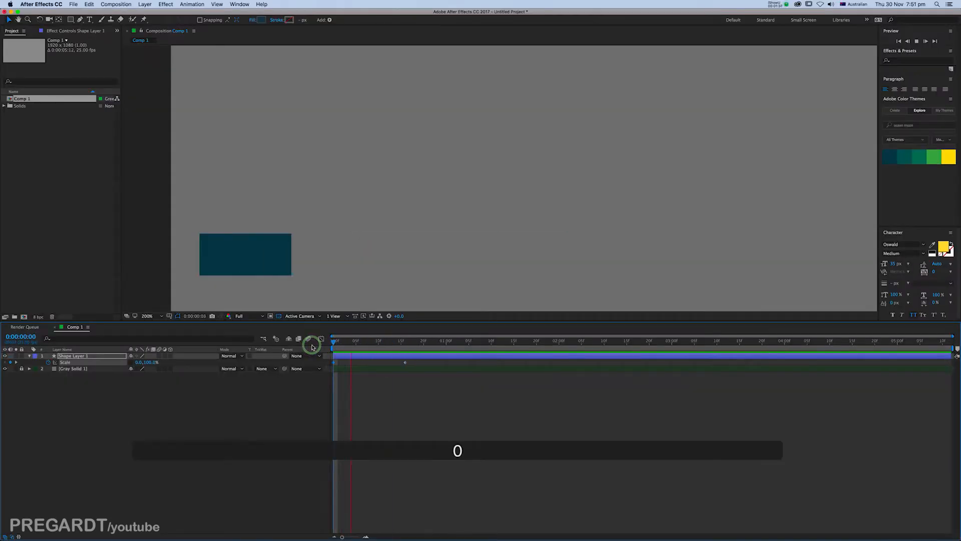
pyautogui.click(405, 342)
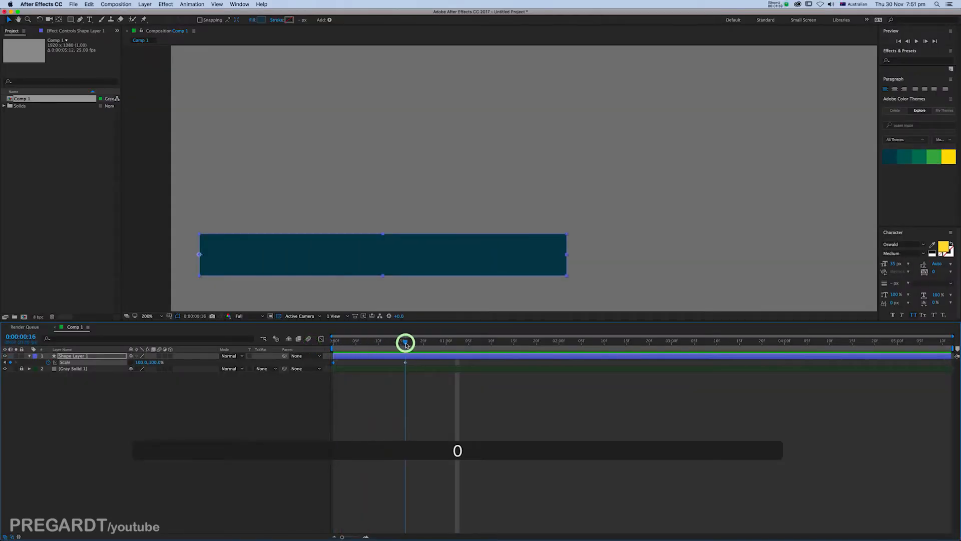
# - Apply Easy Ease to both Scale keyframes of the shape layer
pyautogui.click(355, 366)
pyautogui.moveTo(329, 370); pyautogui.dragTo(408, 361)
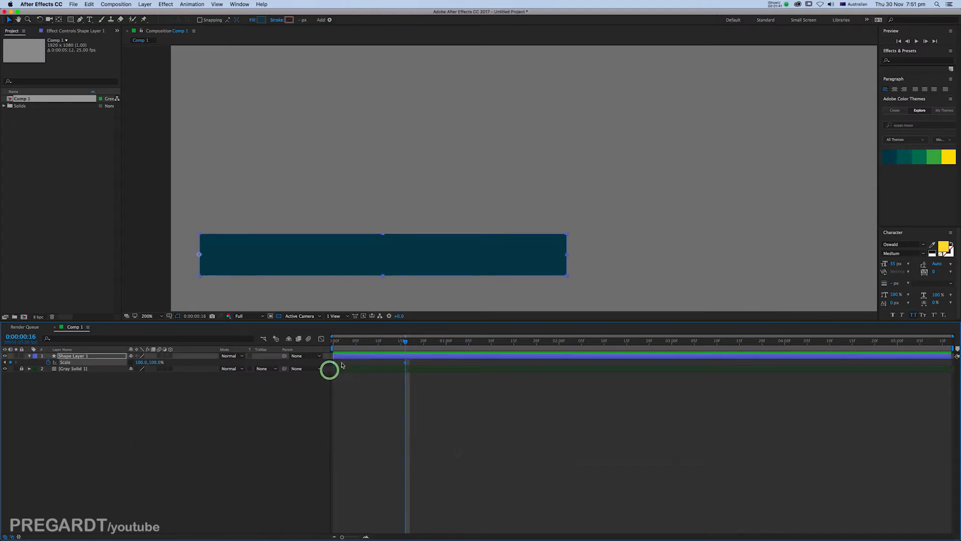
pyautogui.click(321, 340)
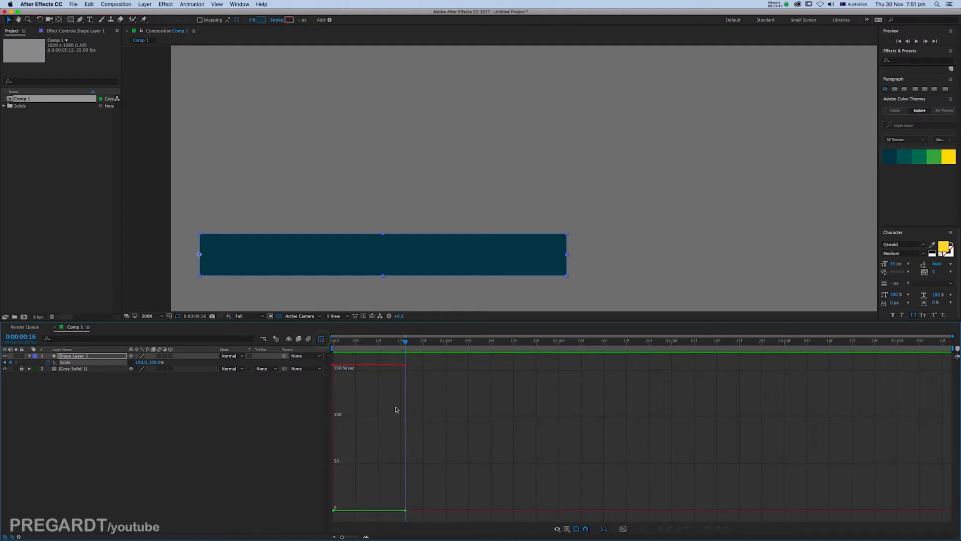
pyautogui.click(321, 339)
pyautogui.moveTo(412, 359); pyautogui.dragTo(333, 369)
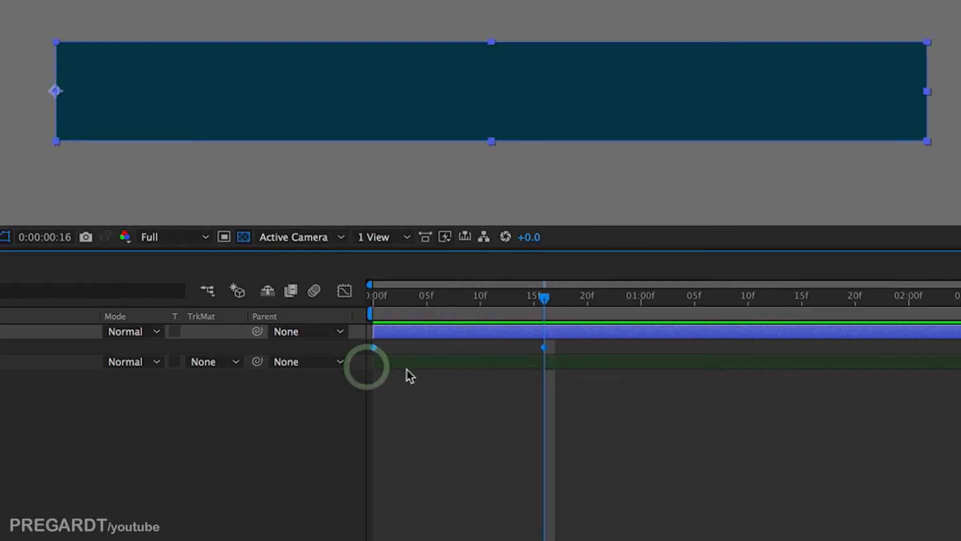
pyautogui.press('F9')
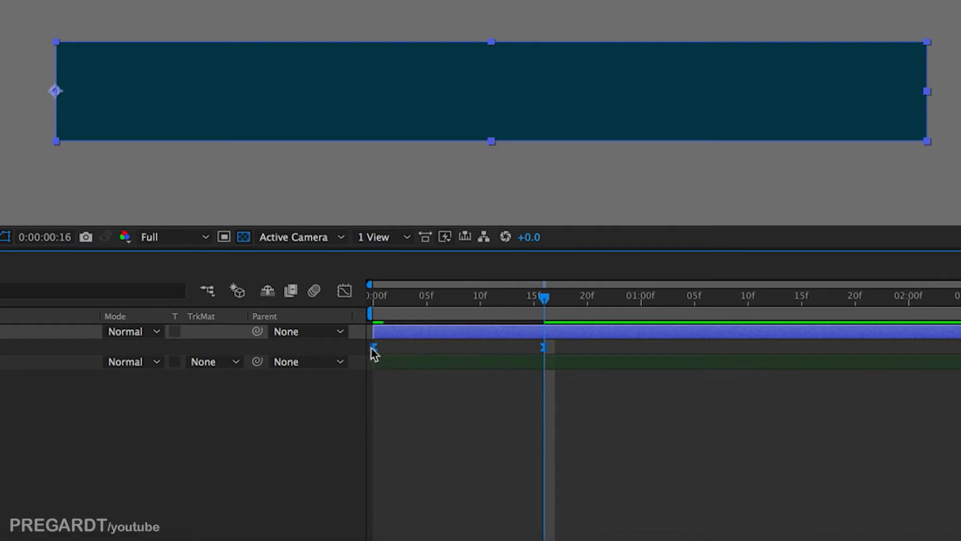
# - Reshape the Scale speed graph into a sharp peak between frames 4 and 5, followed by a long slow ease-out
pyautogui.click(345, 293)
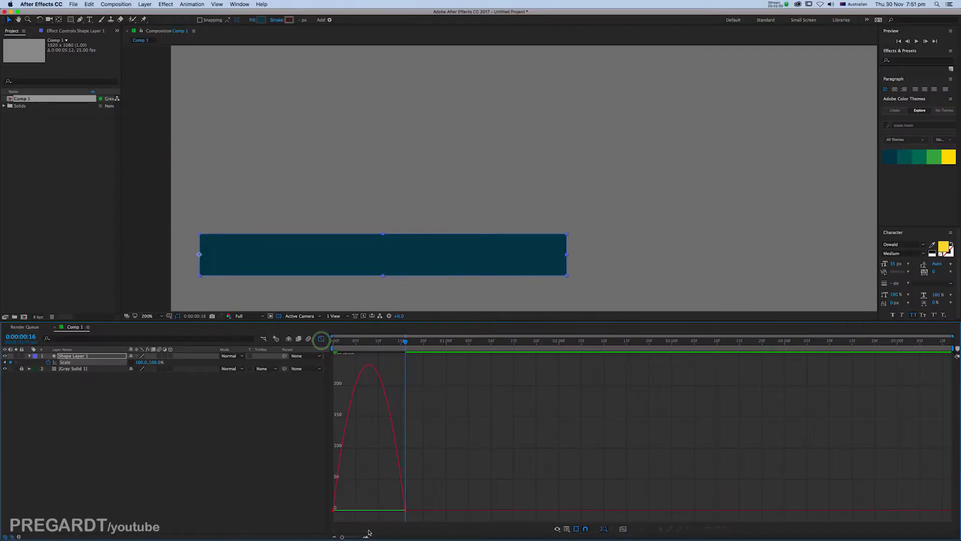
pyautogui.click(367, 536)
pyautogui.click(367, 536)
pyautogui.moveTo(425, 536); pyautogui.dragTo(359, 536)
pyautogui.moveTo(642, 501); pyautogui.dragTo(461, 510)
pyautogui.click(326, 519)
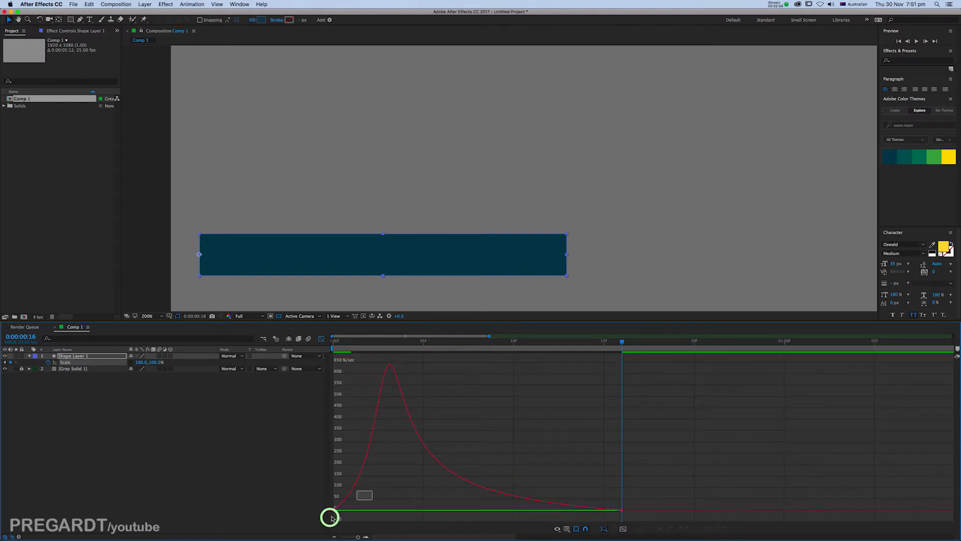
pyautogui.moveTo(382, 510); pyautogui.dragTo(405, 511)
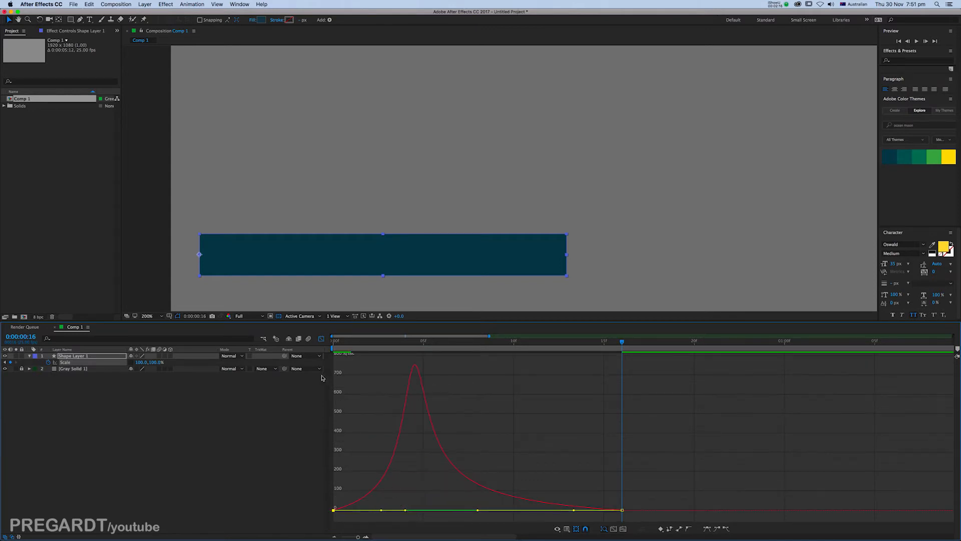
pyautogui.click(321, 339)
# - Preview the eased rectangle animation across the full timeline
pyautogui.moveTo(362, 536); pyautogui.dragTo(335, 535)
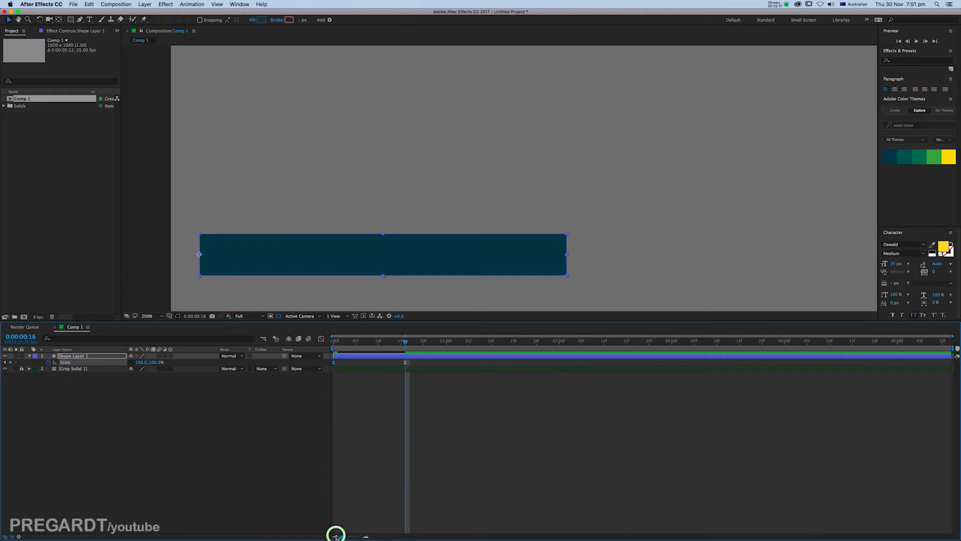
pyautogui.press('0')
pyautogui.press('0')
pyautogui.press('0')
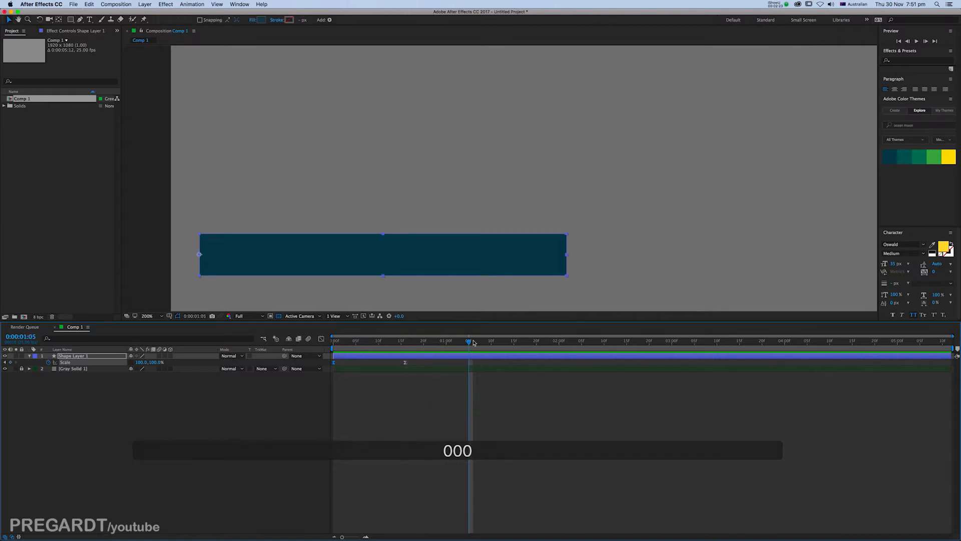
# - Duplicate the rectangle's full-width Scale keyframe at 0:00:04:03
pyautogui.click(796, 342)
pyautogui.click(395, 371)
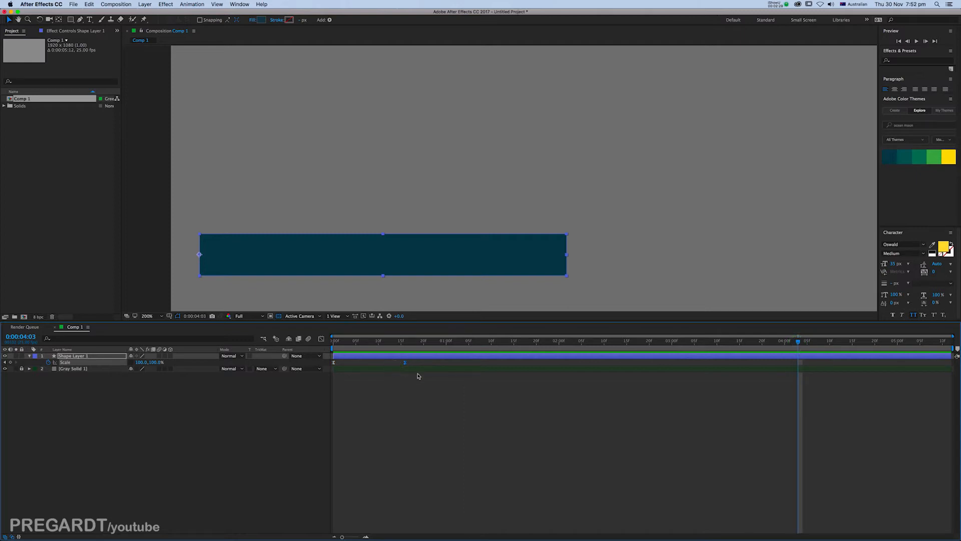
pyautogui.press('super+c')
pyautogui.press('super+v')
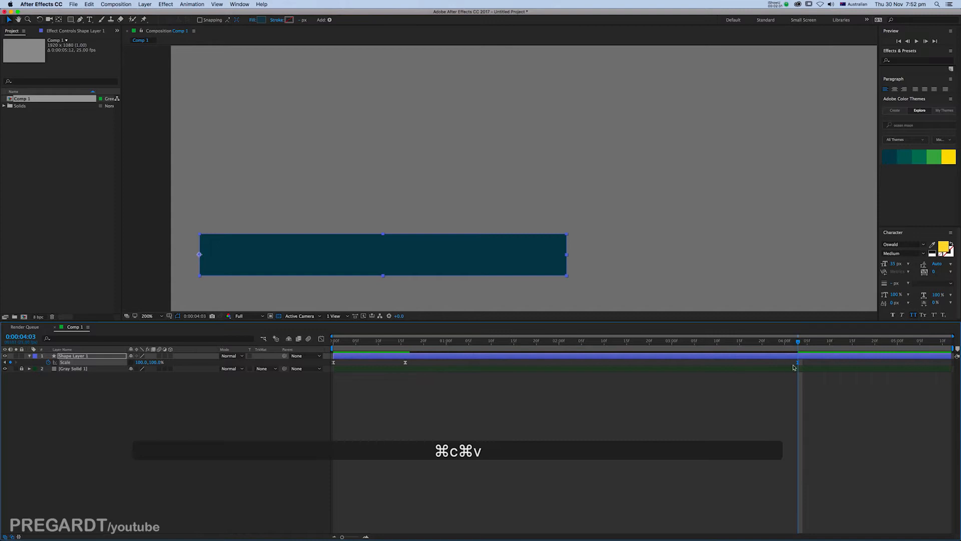
# - Paste a copy of the first, zero-width Scale keyframe at 0:00:04:22, and shift the exit keyframes so the last one sits at 0:00:05:05
pyautogui.moveTo(800, 363); pyautogui.dragTo(882, 350)
pyautogui.click(334, 362)
pyautogui.press('super+c')
pyautogui.press('super+v')
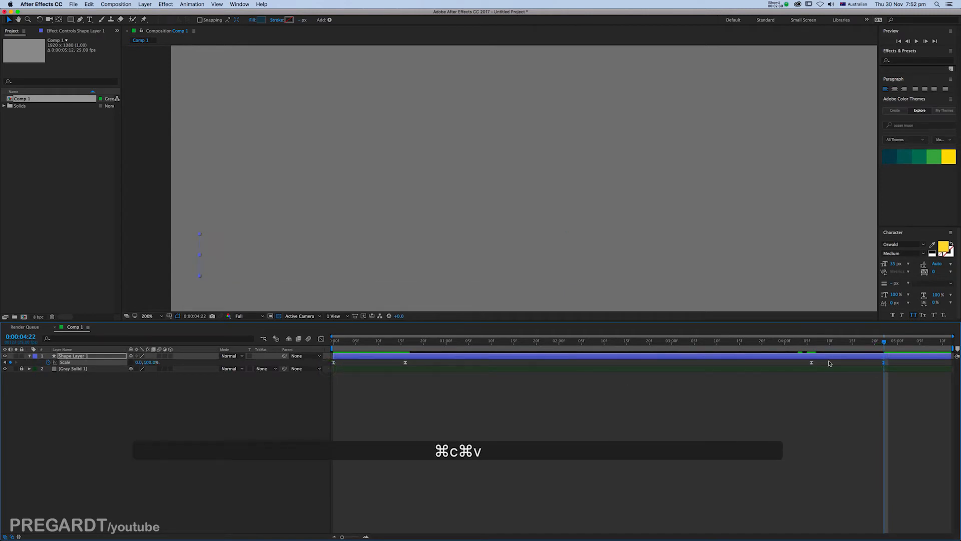
pyautogui.moveTo(891, 360); pyautogui.dragTo(920, 369)
pyautogui.click(920, 343)
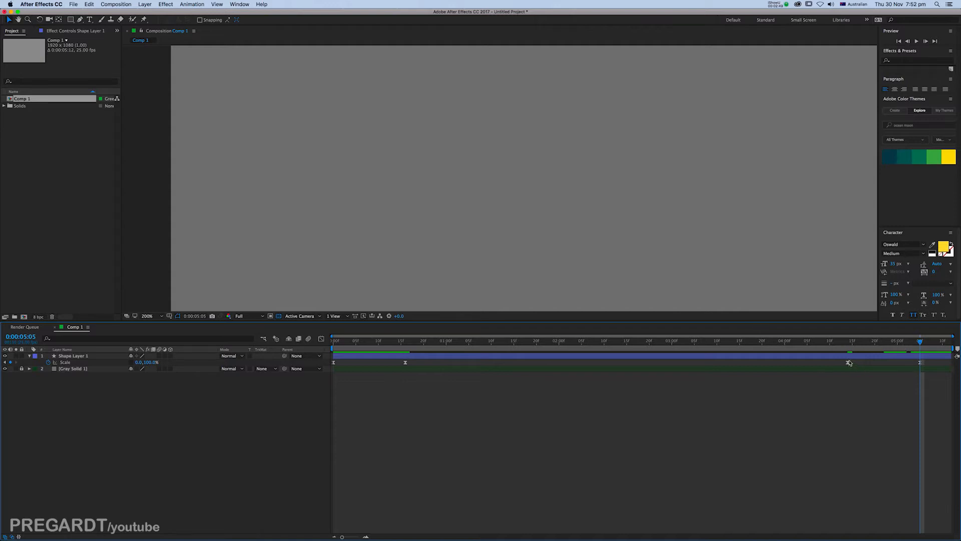
# - Apply Easy Ease to the two exit Scale keyframes and show them in the speed graph
pyautogui.moveTo(924, 365); pyautogui.dragTo(840, 371)
pyautogui.click(320, 339)
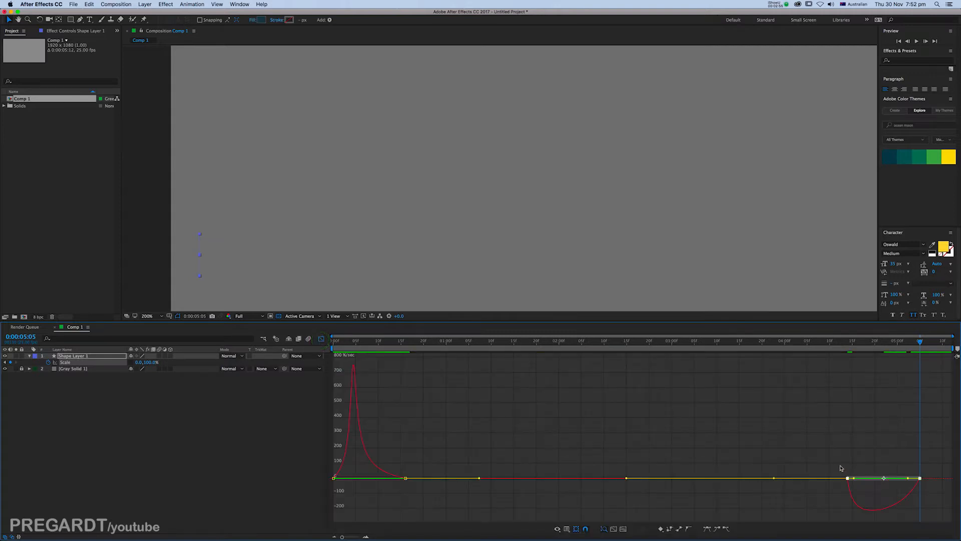
pyautogui.press('F9')
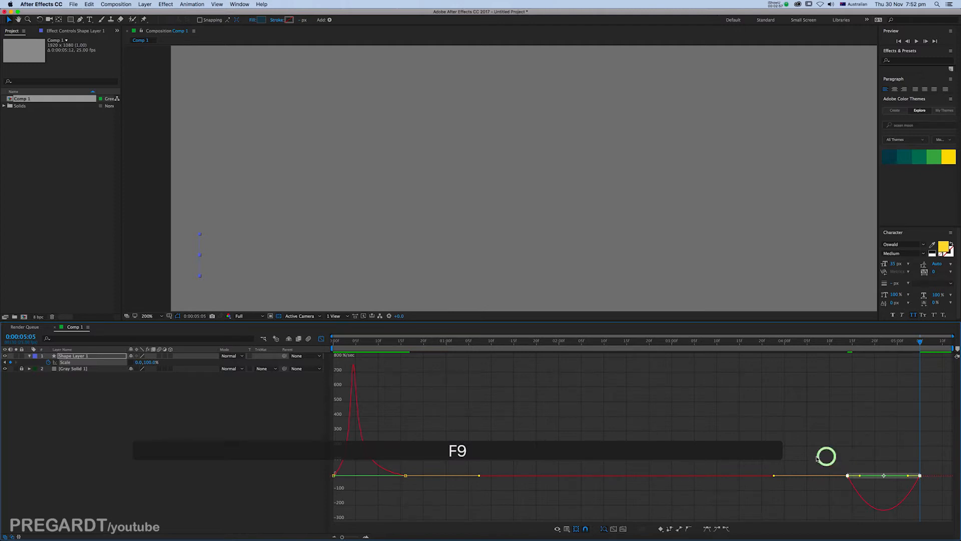
# - Reshape the exit Scale speed graph into a long slow start with a sharp peak near the end, and return to the full-length keyframe view
pyautogui.click(623, 529)
pyautogui.click(611, 529)
pyautogui.click(701, 405)
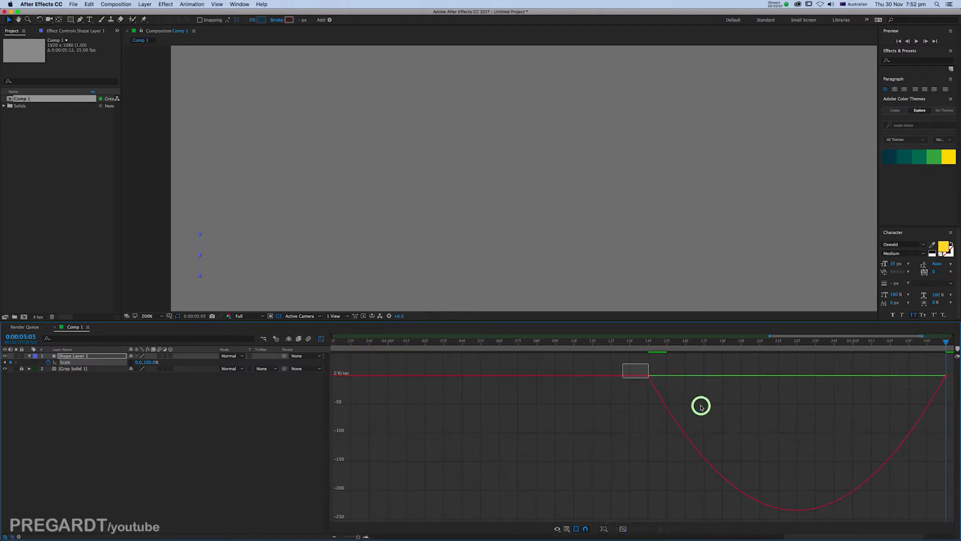
pyautogui.moveTo(698, 375); pyautogui.dragTo(813, 376)
pyautogui.moveTo(921, 362); pyautogui.dragTo(954, 385)
pyautogui.moveTo(895, 377); pyautogui.dragTo(867, 375)
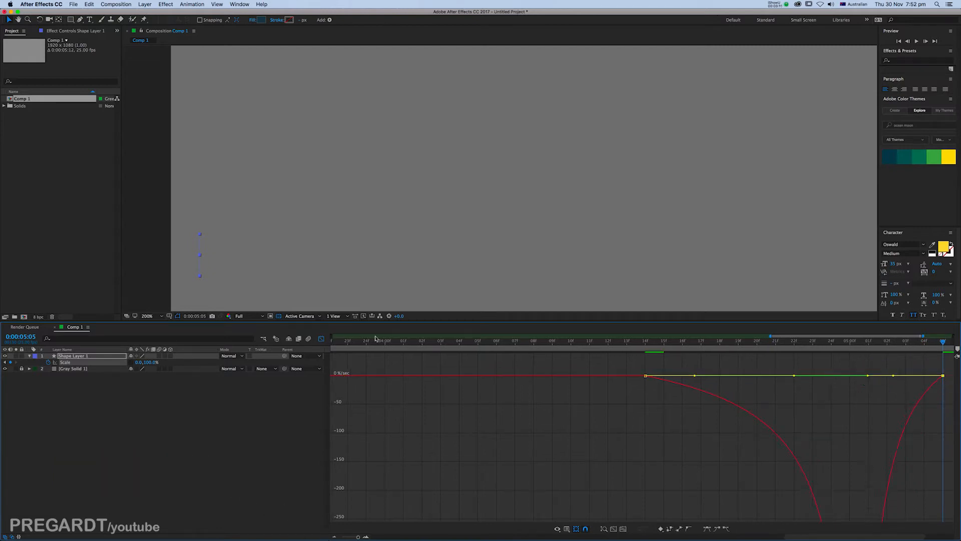
pyautogui.click(321, 339)
pyautogui.moveTo(357, 537); pyautogui.dragTo(318, 533)
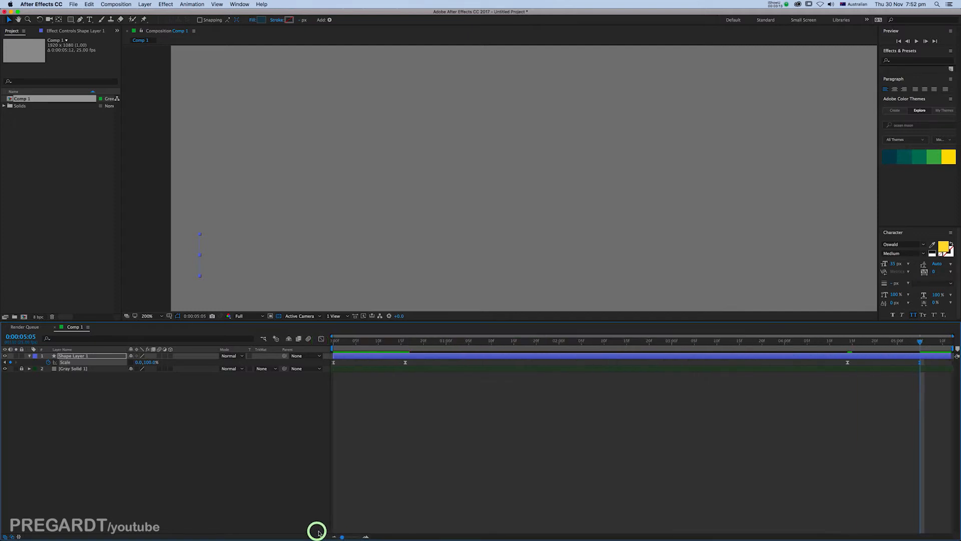
# - Preview the rectangle's exit from a work area starting at 0:00:04:07, restore the full work area, and park the current time at 0:00:00:15
pyautogui.click(816, 341)
pyautogui.press('b')
pyautogui.press('KP_0')
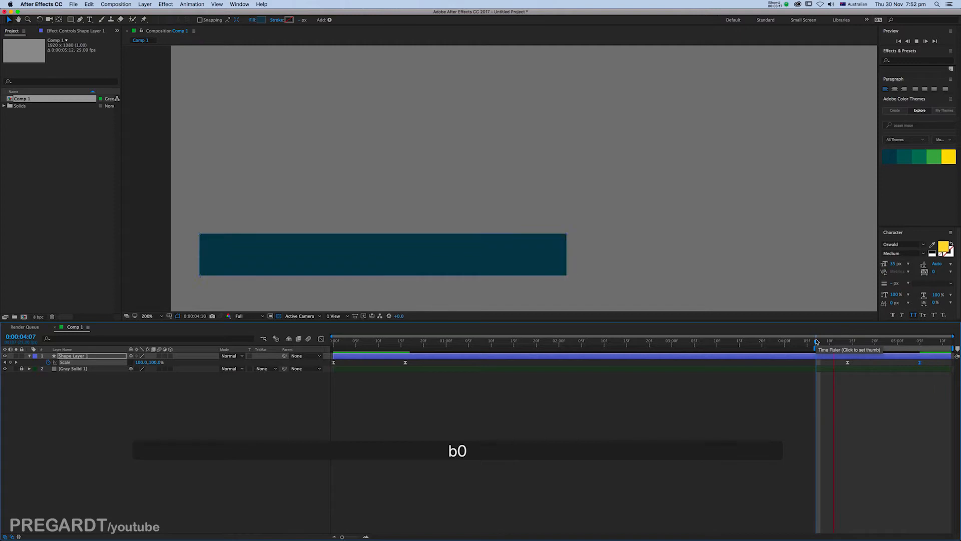
pyautogui.moveTo(815, 349); pyautogui.dragTo(241, 378)
pyautogui.moveTo(341, 341); pyautogui.dragTo(400, 347)
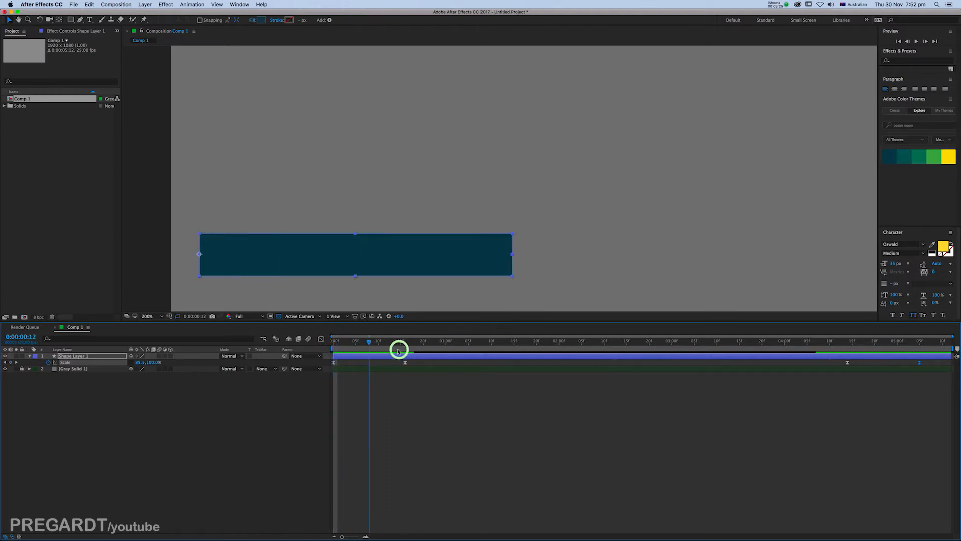
# - Move both exit Scale keyframes earlier, to 0:00:04:10 and 0:00:05:01, keeping the layer itself in place
pyautogui.moveTo(929, 358); pyautogui.dragTo(843, 366)
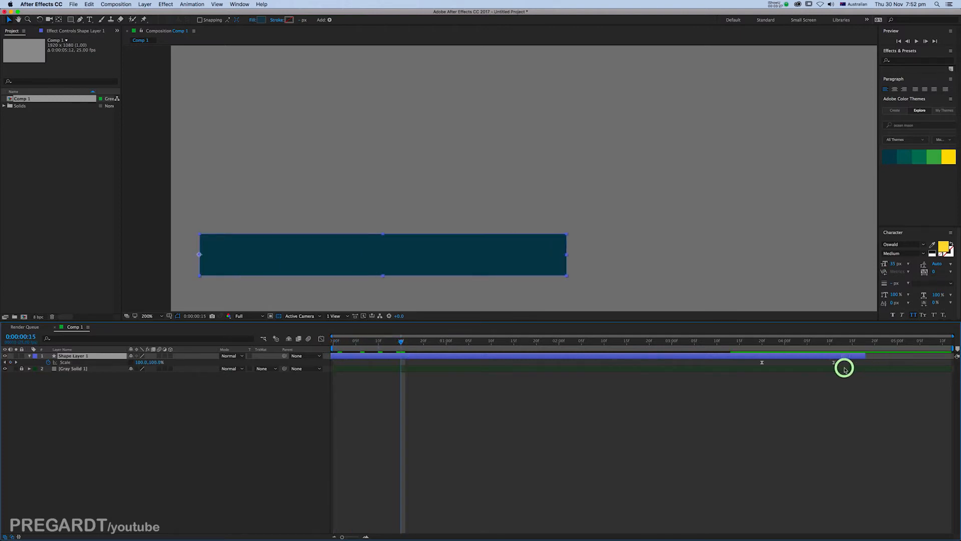
pyautogui.press('super+z')
pyautogui.click(926, 361)
pyautogui.moveTo(926, 363); pyautogui.dragTo(829, 365)
pyautogui.click(471, 396)
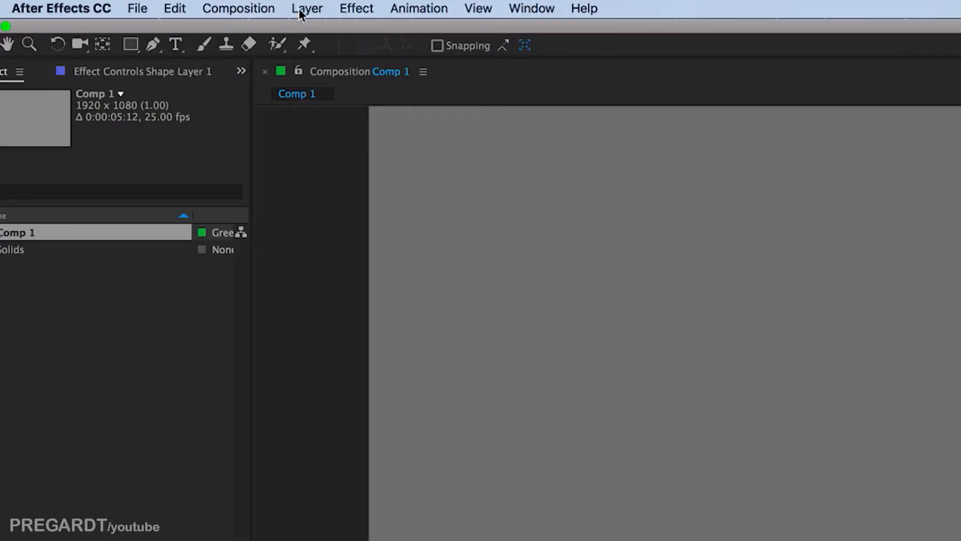
# - Add a new shape layer and activate the Pen tool
pyautogui.click(144, 4)
pyautogui.moveTo(146, 13)
pyautogui.click(593, 125)
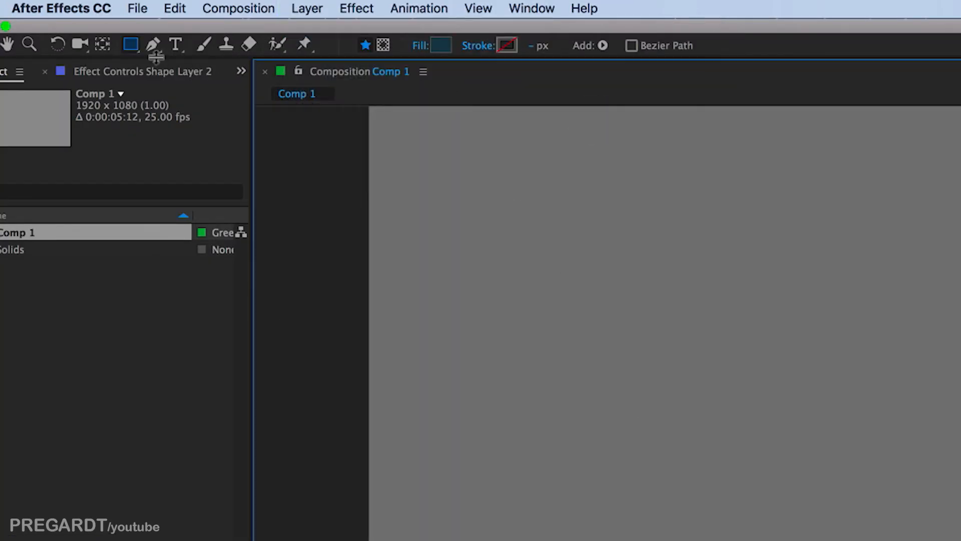
pyautogui.click(153, 44)
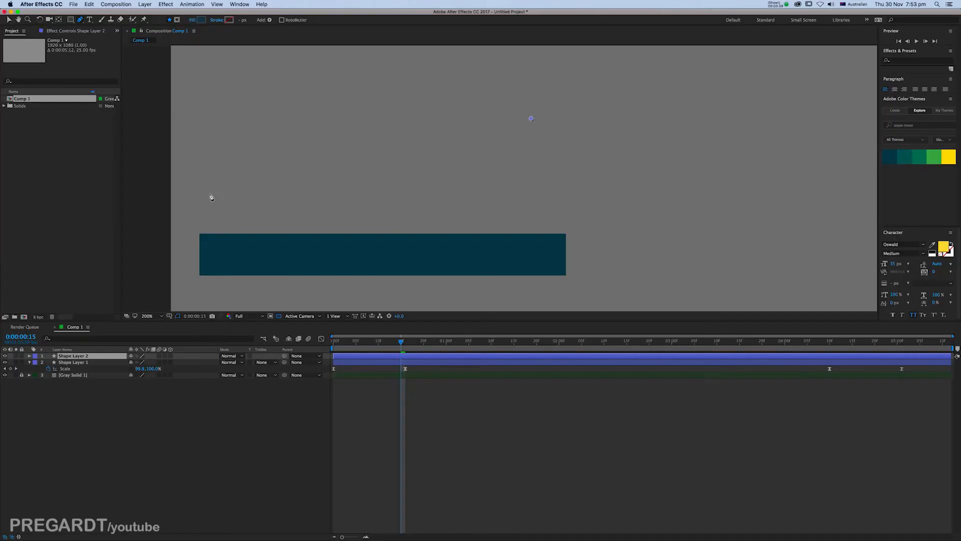
# - Set the current time to 0:00:00:18 and sample the colour theme's green as the new shape's fill
pyautogui.moveTo(399, 346); pyautogui.dragTo(414, 345)
pyautogui.press('space')
pyautogui.moveTo(269, 216); pyautogui.dragTo(310, 181)
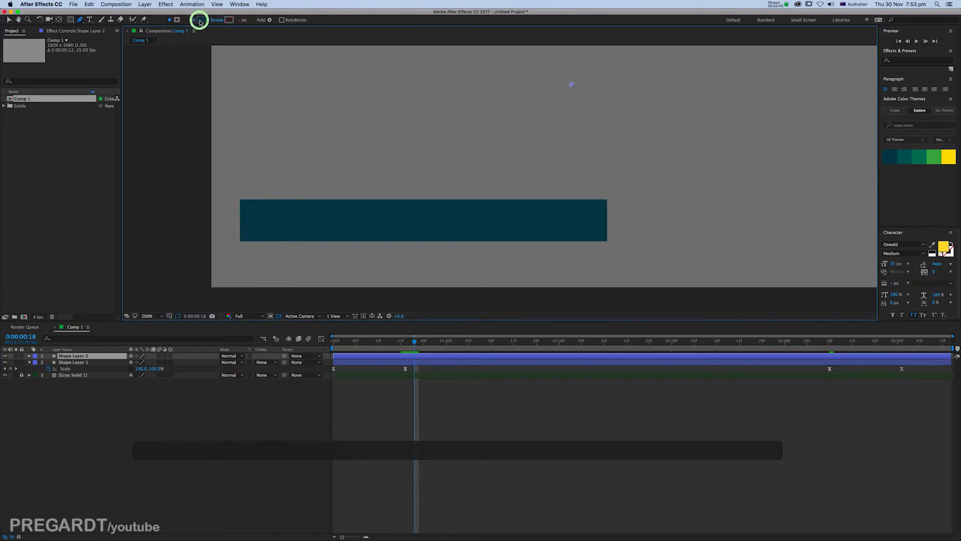
pyautogui.click(200, 22)
pyautogui.click(257, 236)
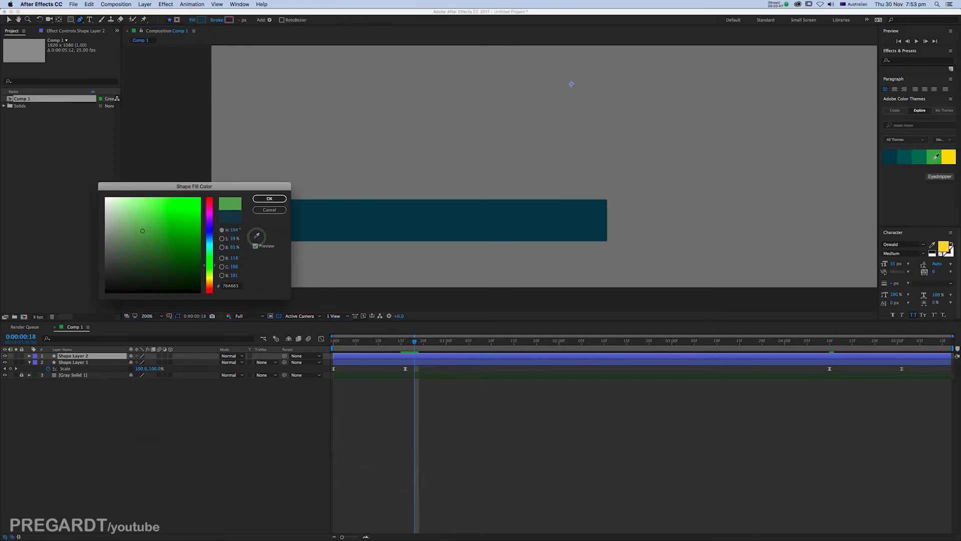
pyautogui.click(269, 199)
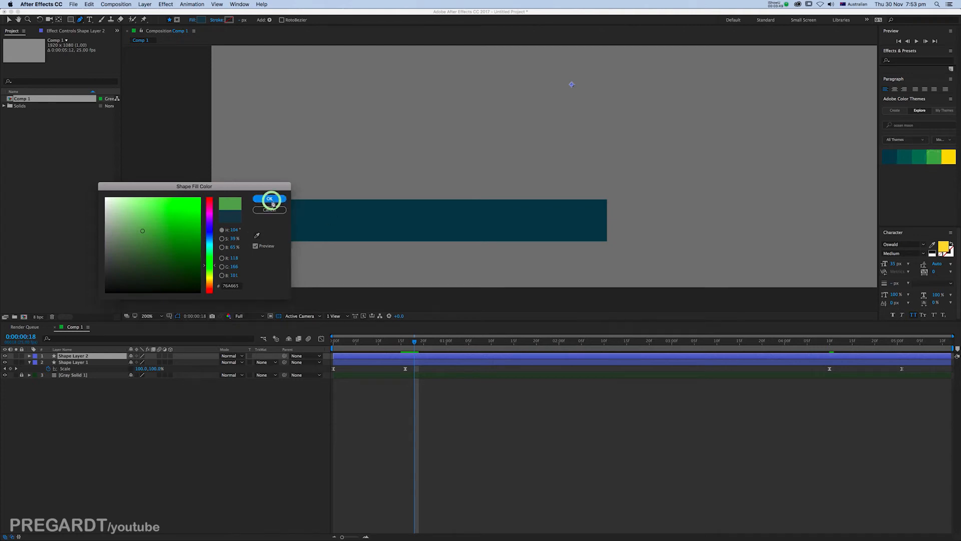
# - Draw a closed, narrow upright green rectangle with the Pen tool just left of the dark bar, slightly taller than the bar
pyautogui.click(81, 20)
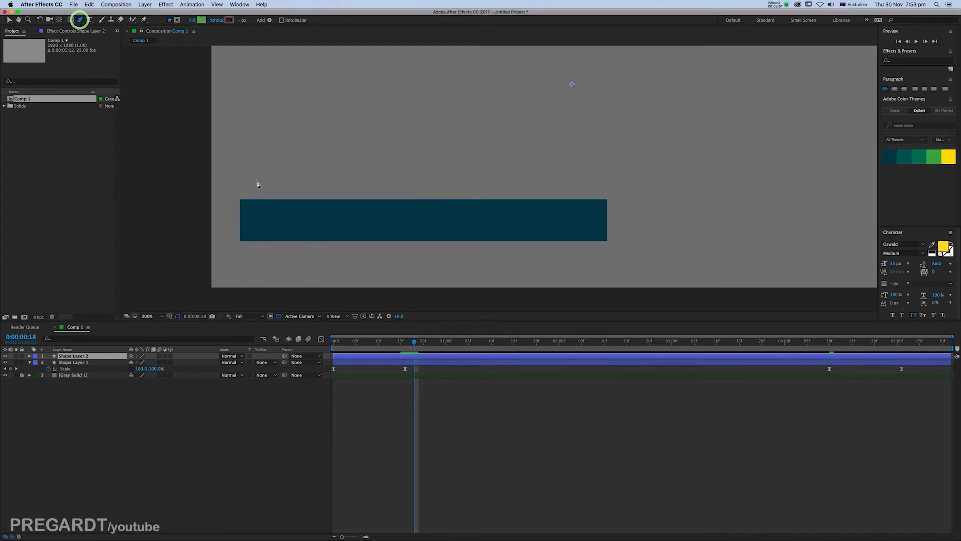
pyautogui.click(214, 194)
pyautogui.click(213, 245)
pyautogui.click(233, 246)
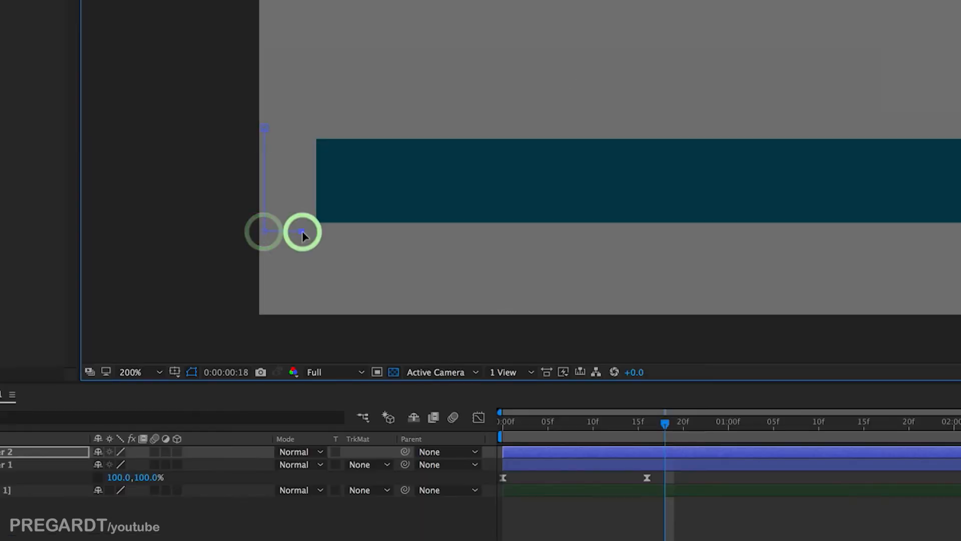
pyautogui.click(302, 129)
pyautogui.click(265, 129)
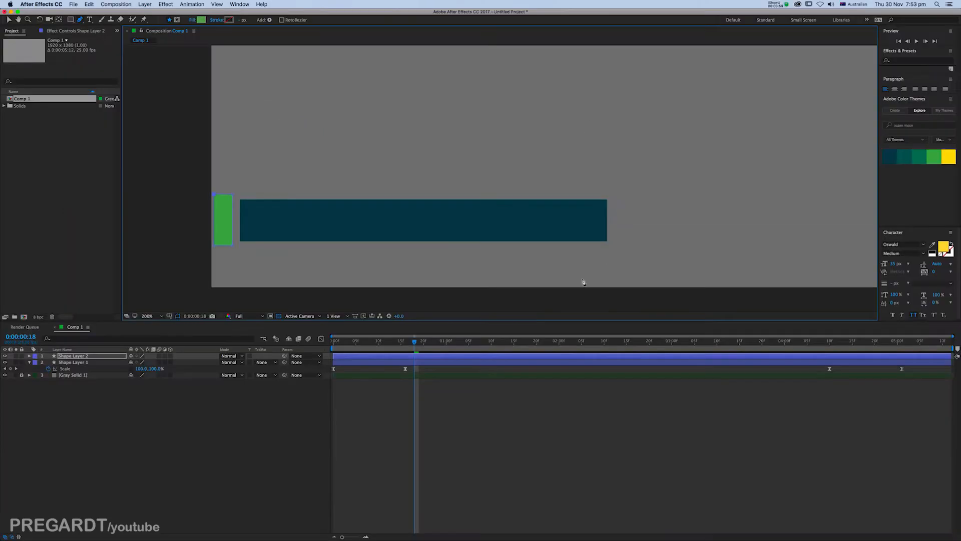
# - Add a Path keyframe to the green shape, show only its animated property, and place the keyframe at 0:00:00:16
pyautogui.click(29, 356)
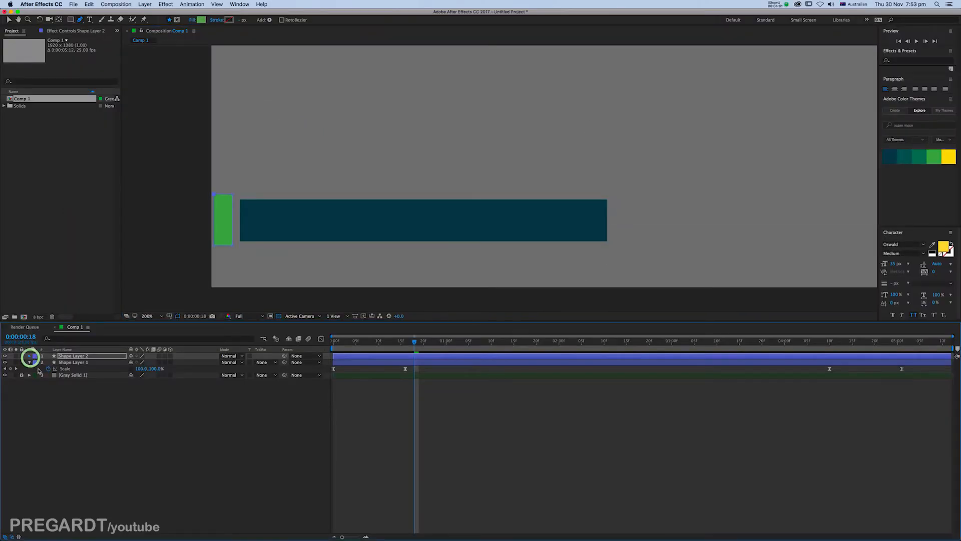
pyautogui.click(35, 361)
pyautogui.click(43, 369)
pyautogui.click(49, 375)
pyautogui.click(62, 382)
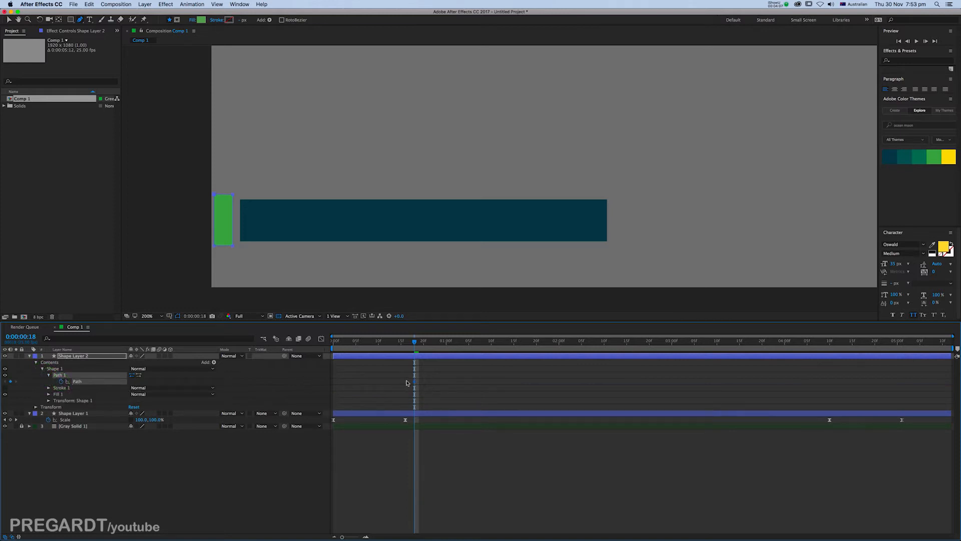
pyautogui.press('u')
pyautogui.click(420, 364)
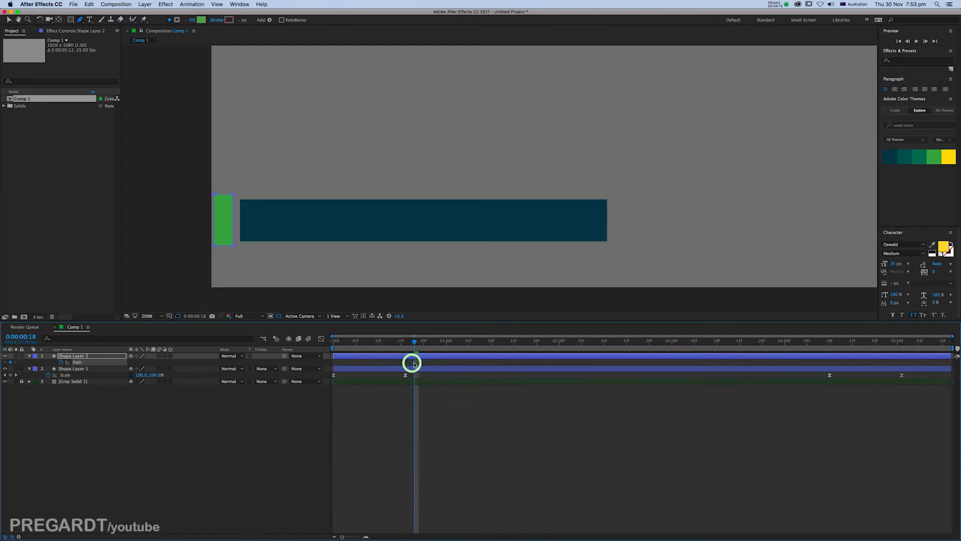
pyautogui.click(404, 341)
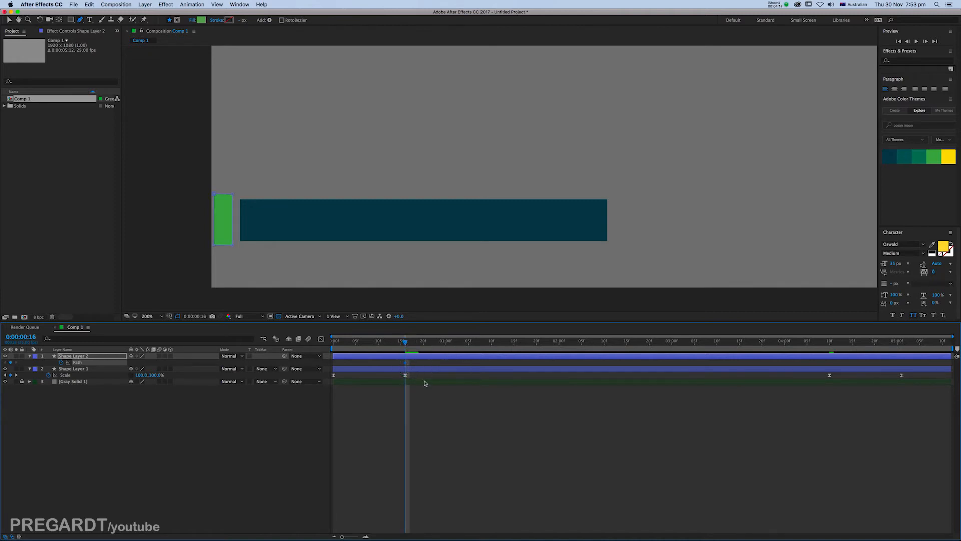
# - At 0:00:00:22, move the green shape's right and left edges inward over the dark bar so it covers all but both bar ends
pyautogui.press('pagedown')
pyautogui.press('pagedown')
pyautogui.press('pagedown')
pyautogui.press('pagedown')
pyautogui.press('pagedown')
pyautogui.press('pagedown')
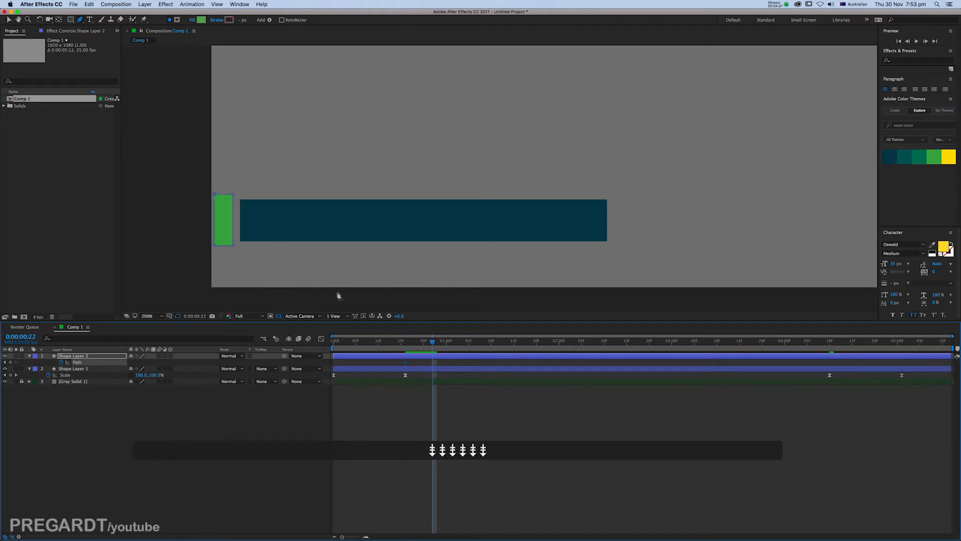
pyautogui.click(233, 195)
pyautogui.press('v')
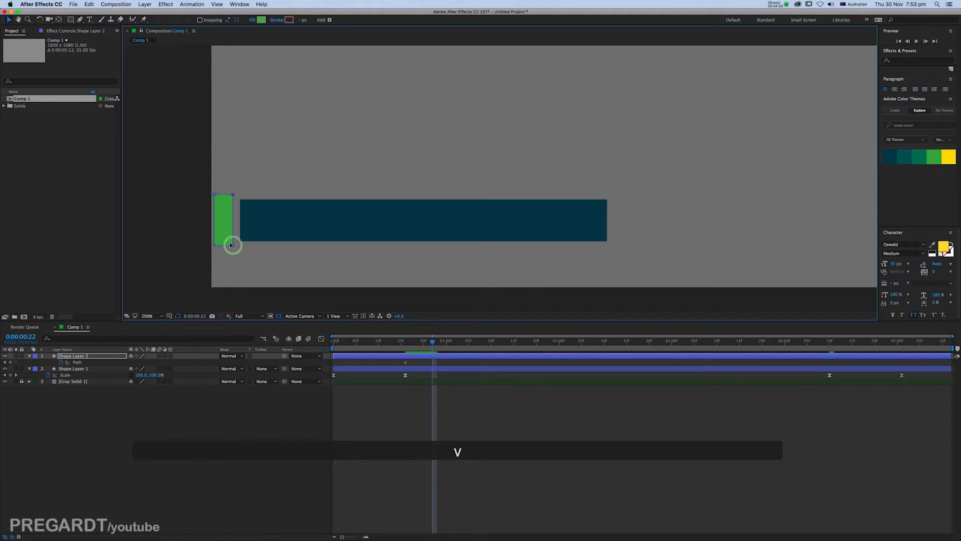
pyautogui.moveTo(233, 245); pyautogui.dragTo(598, 254)
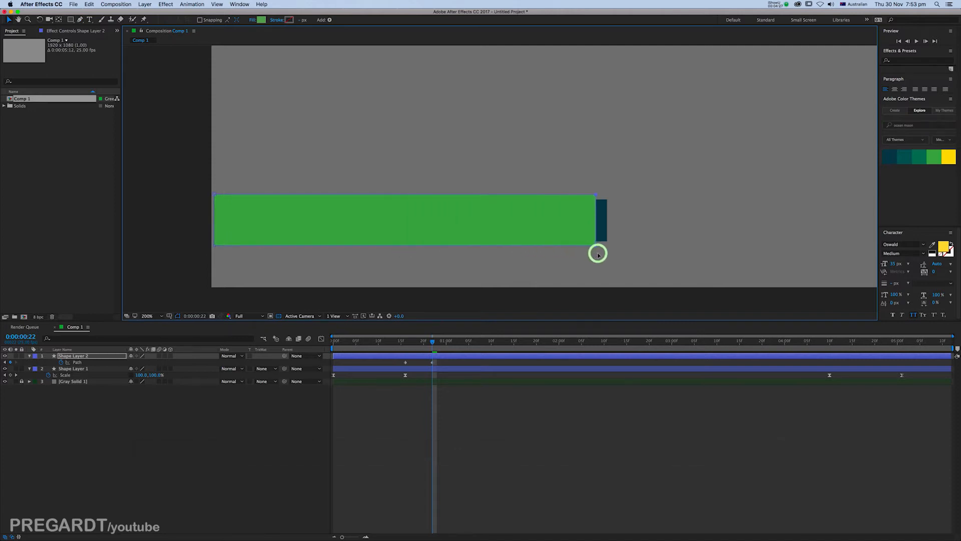
pyautogui.moveTo(174, 180); pyautogui.dragTo(254, 247)
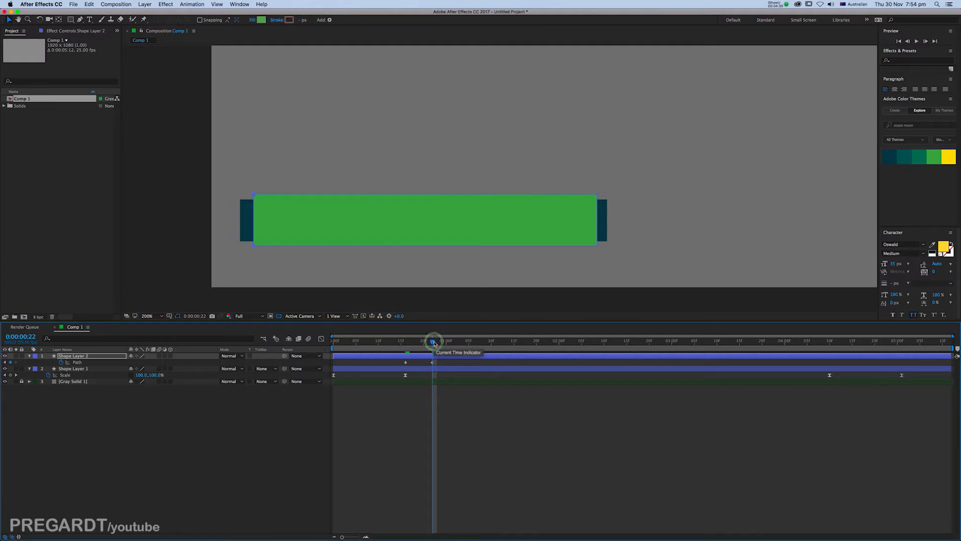
# - At 0:00:01:03, move both edges of the green shape past the bar's right end to leave a thin upright strip there
pyautogui.press('pagedown')
pyautogui.press('pagedown')
pyautogui.press('pageup')
pyautogui.press('pageup')
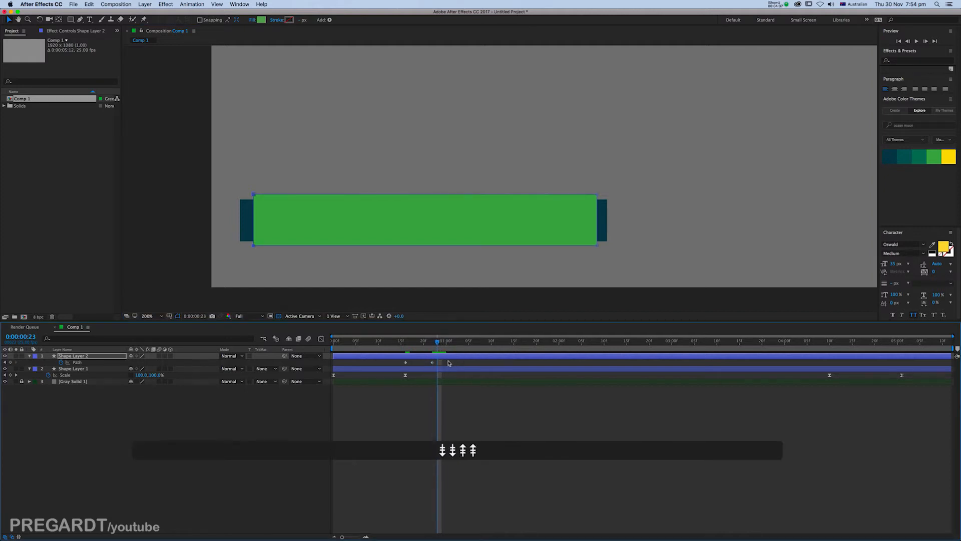
pyautogui.press('pagedown')
pyautogui.press('pagedown')
pyautogui.press('pagedown')
pyautogui.press('pagedown')
pyautogui.press('pagedown')
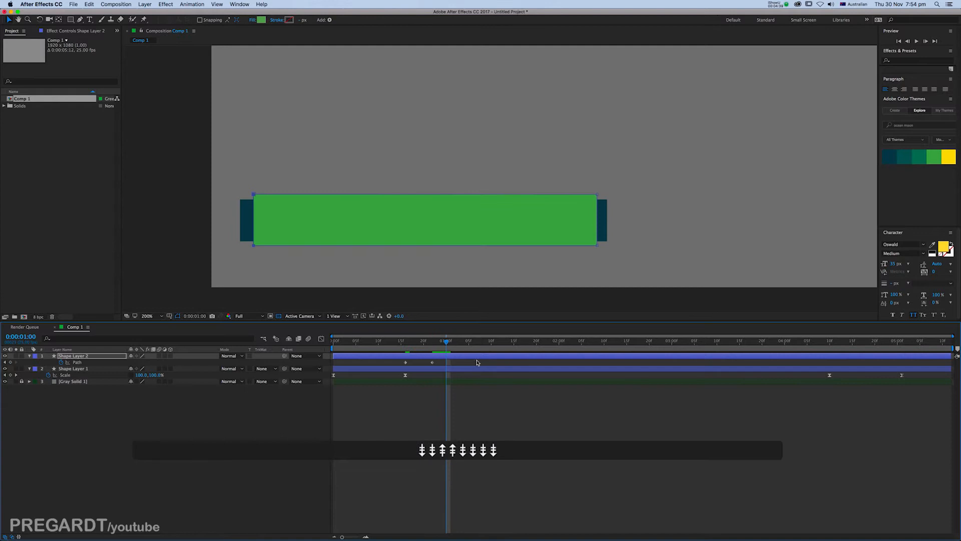
pyautogui.press('pagedown')
pyautogui.moveTo(617, 176); pyautogui.dragTo(641, 247)
pyautogui.moveTo(242, 185); pyautogui.dragTo(299, 265)
pyautogui.moveTo(255, 242); pyautogui.dragTo(628, 246)
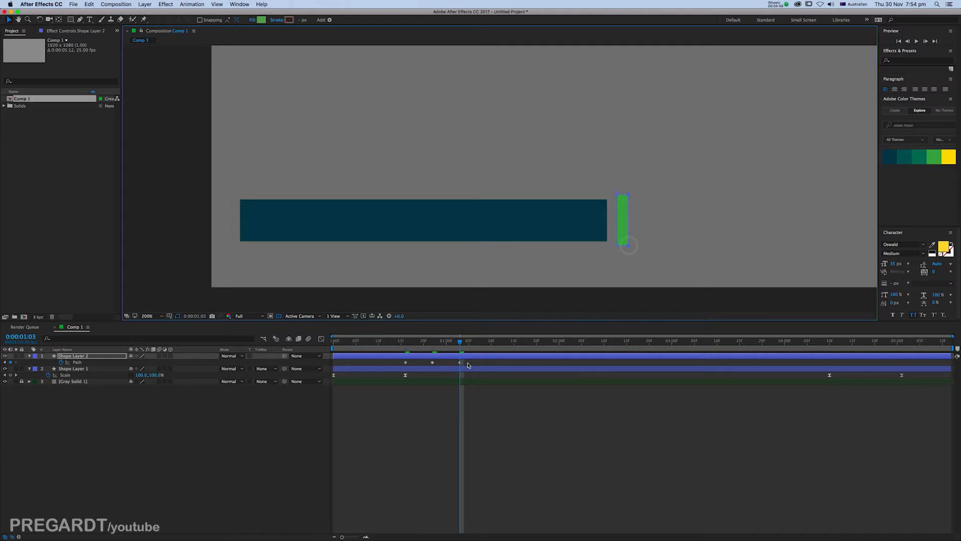
# - Apply Easy Ease to the first and last Path keyframes of the green shape
pyautogui.click(451, 367)
pyautogui.click(398, 367)
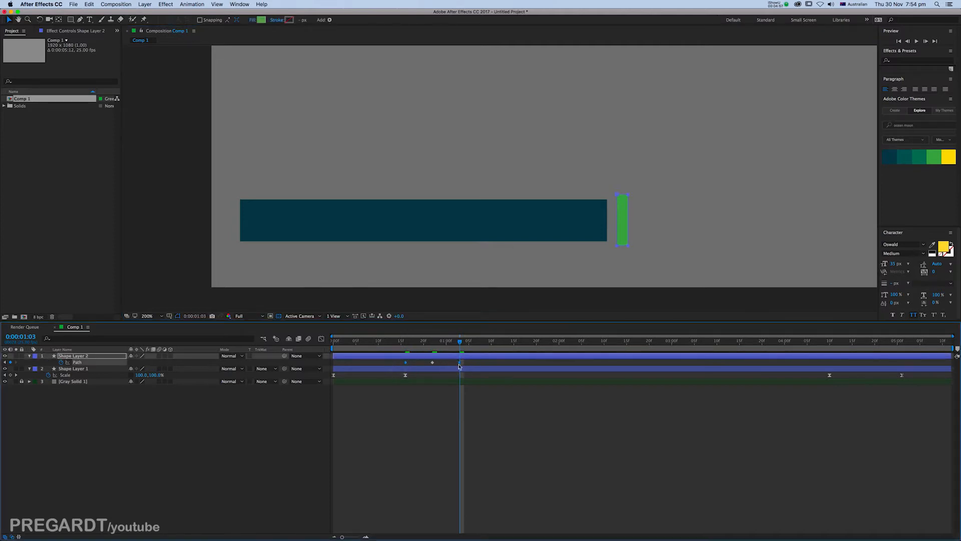
pyautogui.press('F9')
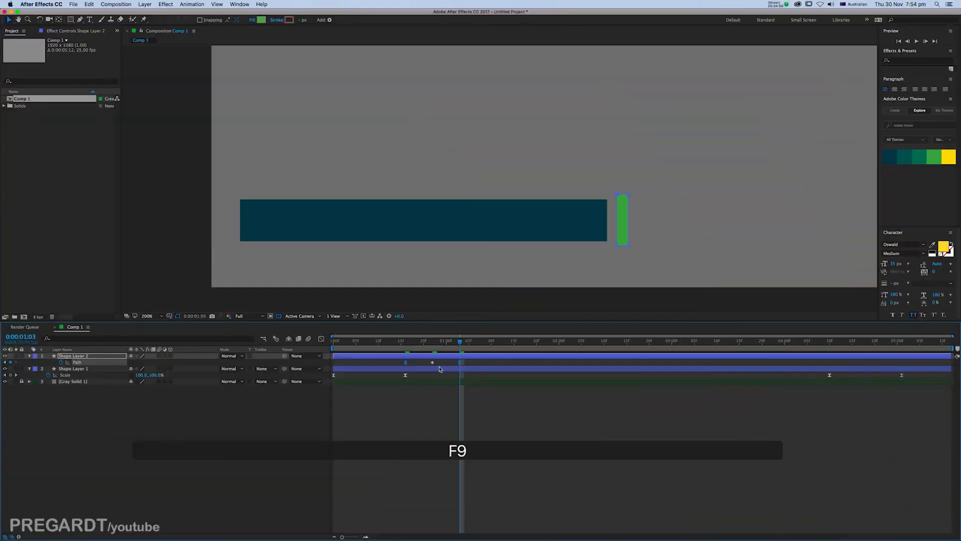
pyautogui.click(406, 419)
pyautogui.click(424, 358)
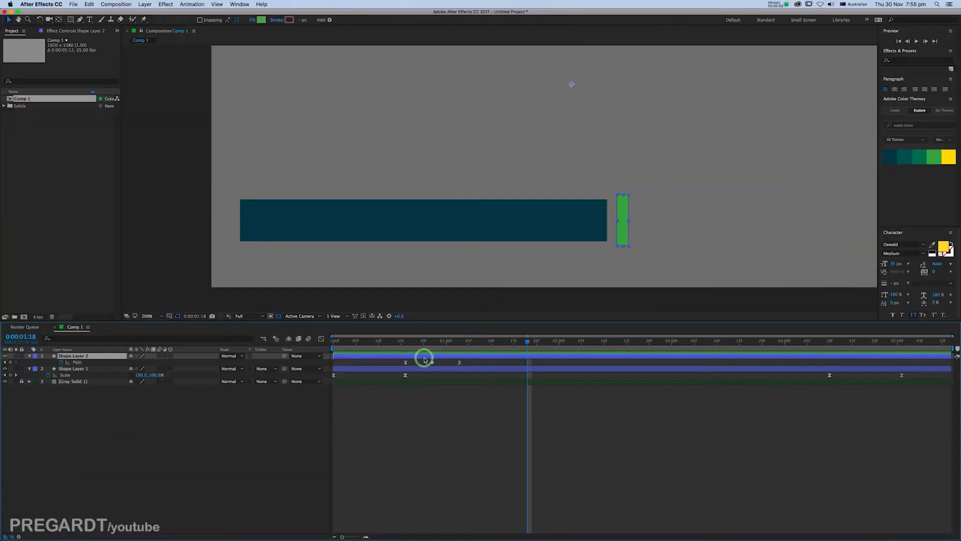
# - Duplicate the green shape layer, reveal its keyframes, and sample its fill from the darker teal-green middle swatch of the colour theme
pyautogui.press('super+c')
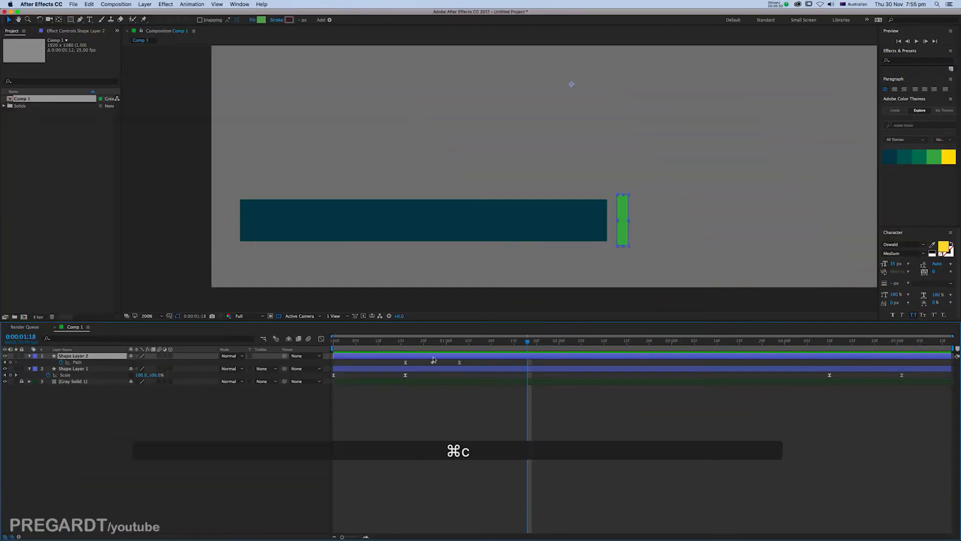
pyautogui.press('super+v')
pyautogui.press('u')
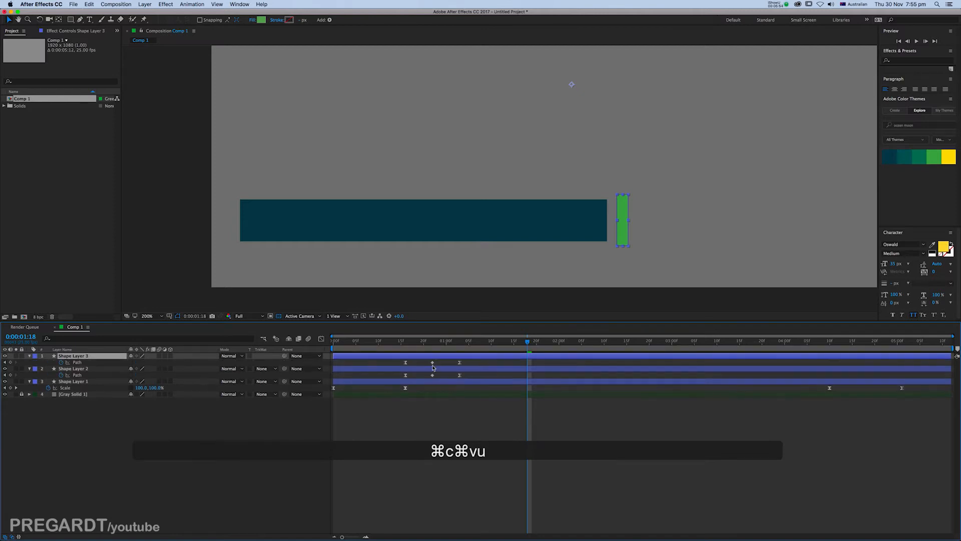
pyautogui.click(443, 360)
pyautogui.click(260, 21)
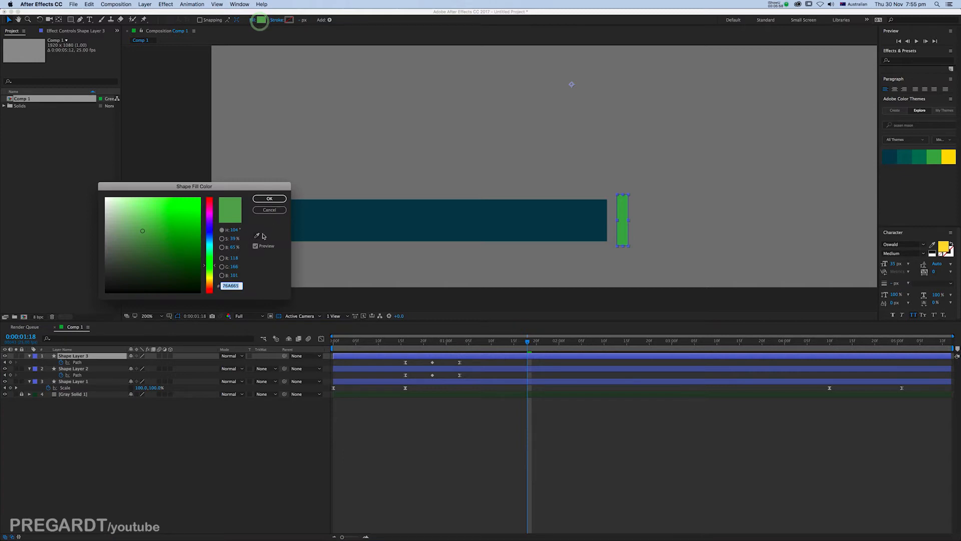
pyautogui.click(257, 236)
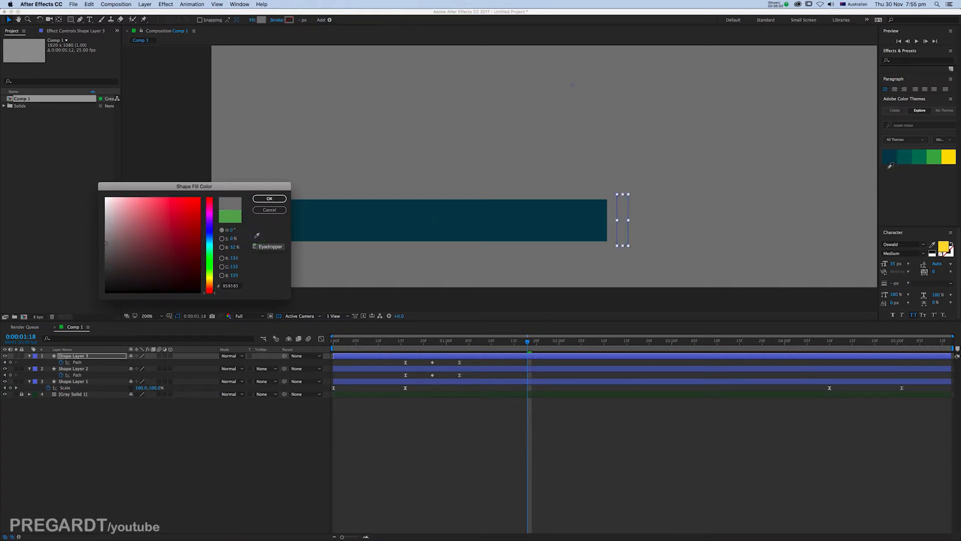
pyautogui.click(275, 199)
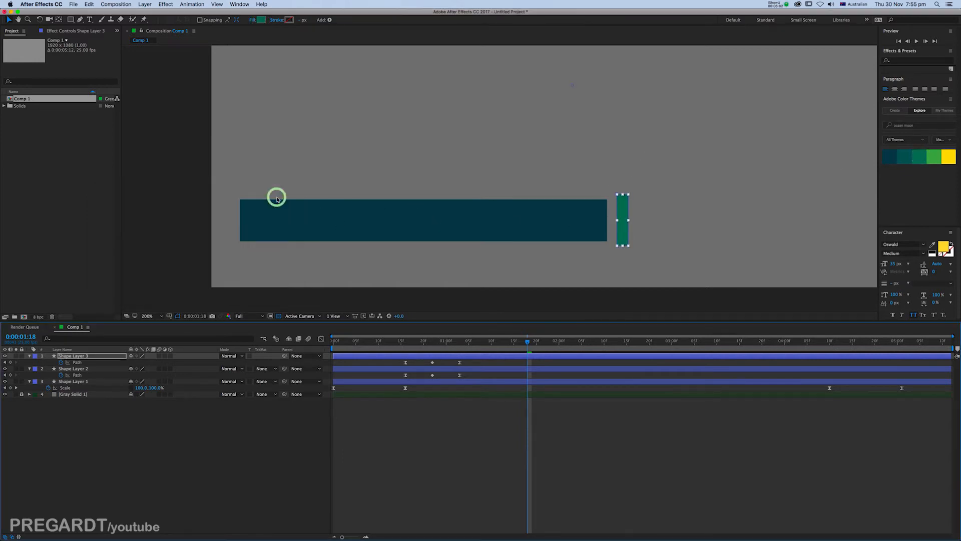
pyautogui.click(479, 361)
pyautogui.moveTo(482, 341); pyautogui.dragTo(472, 364)
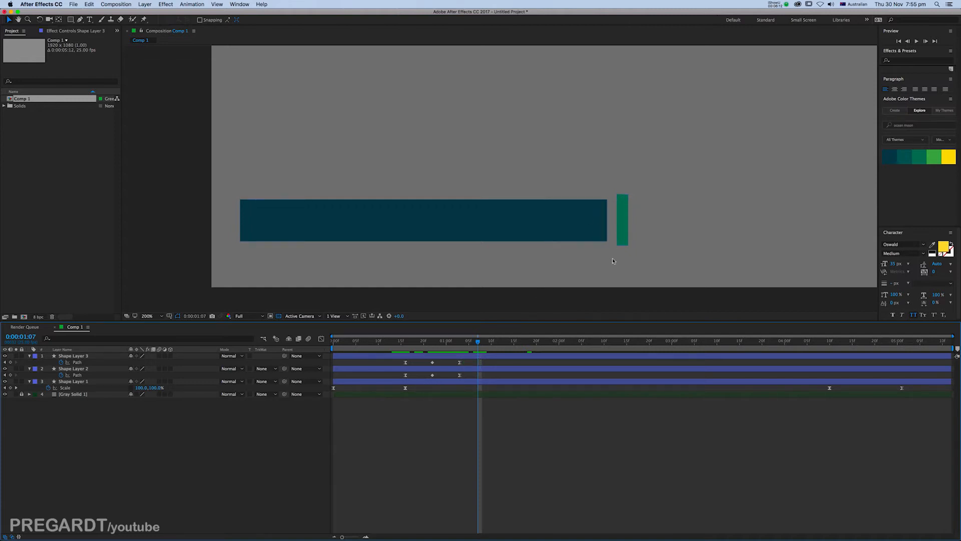
# - Change the label colour of both green shape layers, Shape Layer 2 and Shape Layer 3, to Purple
pyautogui.click(417, 383)
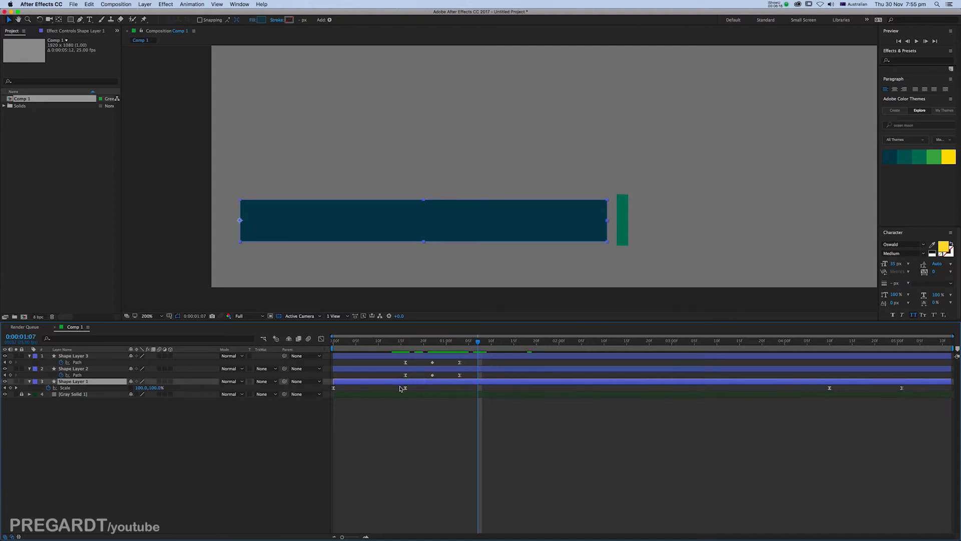
pyautogui.press('super+c')
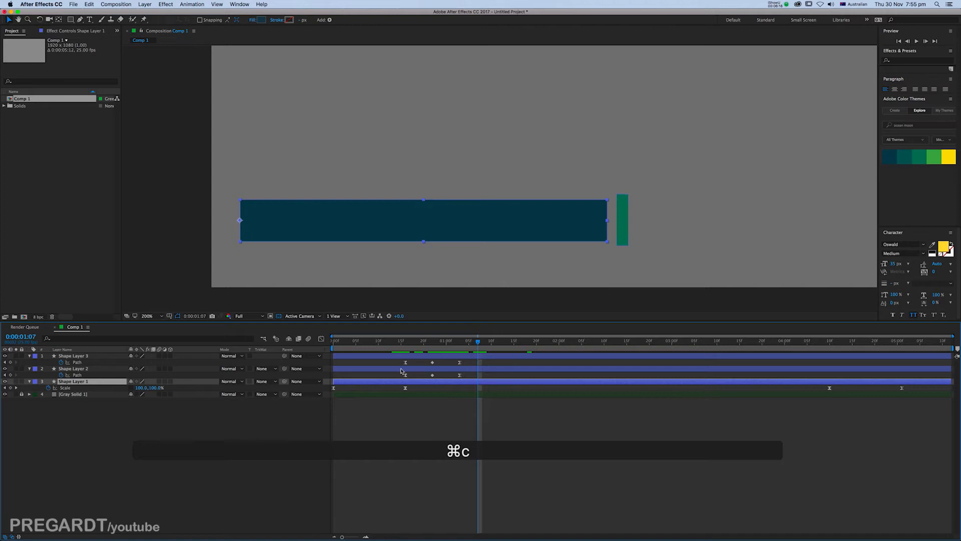
pyautogui.click(400, 370)
pyautogui.keyDown('shift'); pyautogui.click(399, 357); pyautogui.keyUp('shift')
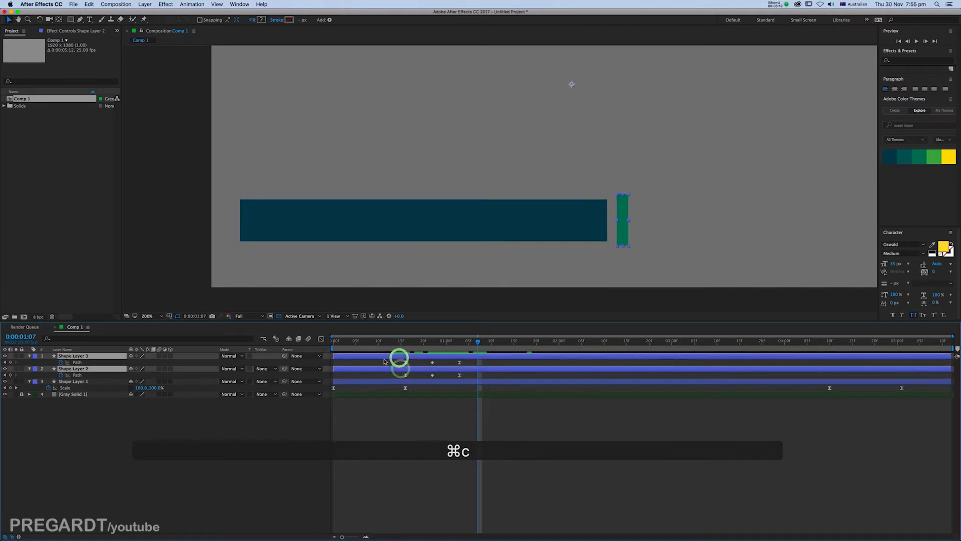
pyautogui.click(35, 356)
pyautogui.click(57, 452)
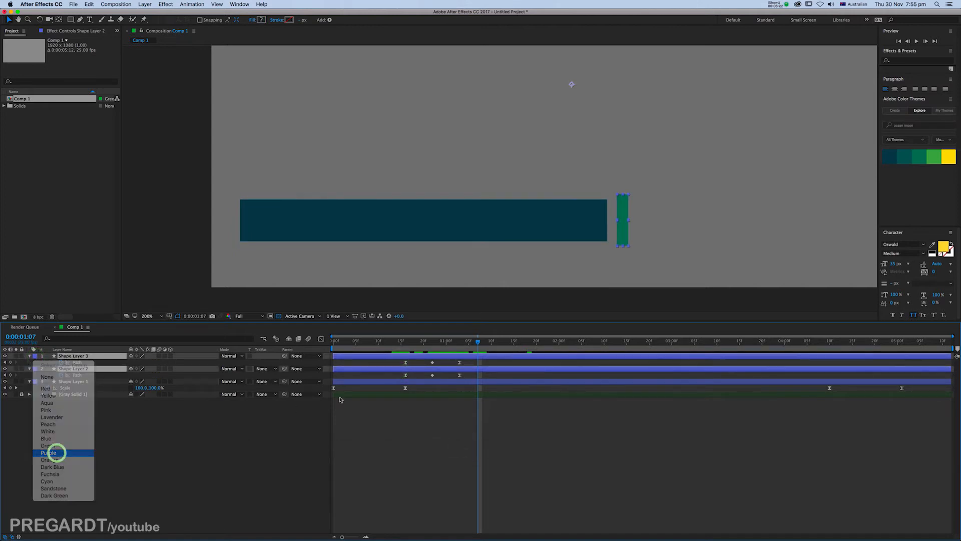
# - Copy the dark bar layer, Shape Layer 1, and paste one copy directly above each of the two purple-labelled layers
pyautogui.click(440, 376)
pyautogui.click(441, 382)
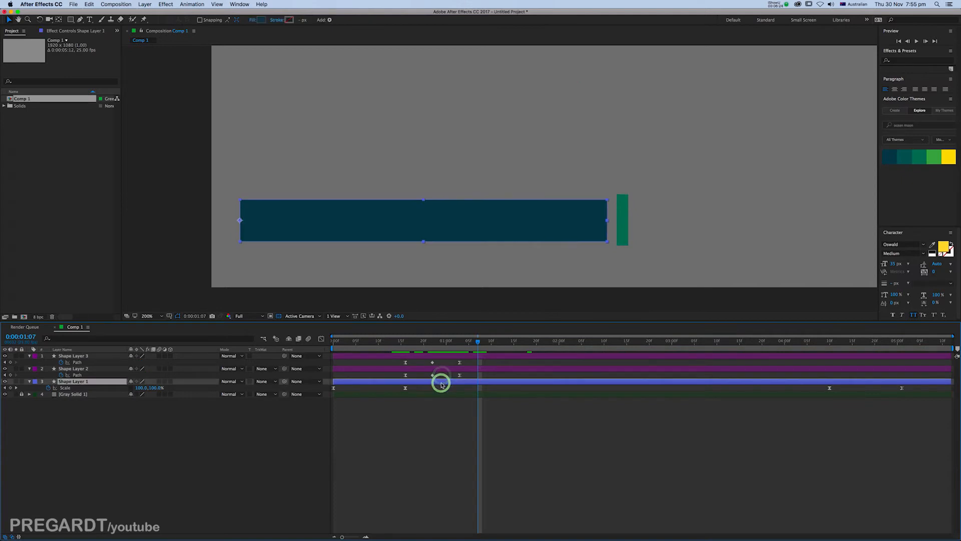
pyautogui.press('super+c')
pyautogui.press('super+v')
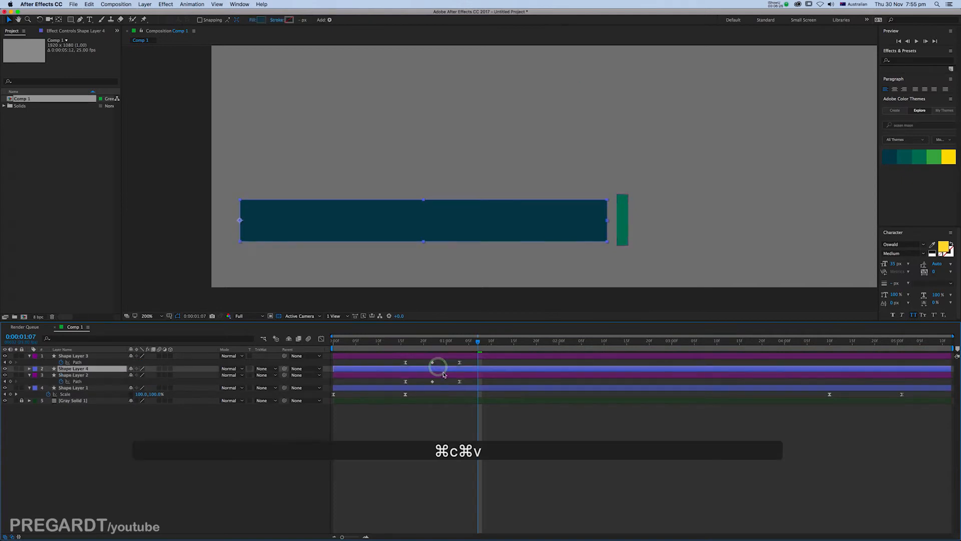
pyautogui.click(438, 355)
pyautogui.press('super+v')
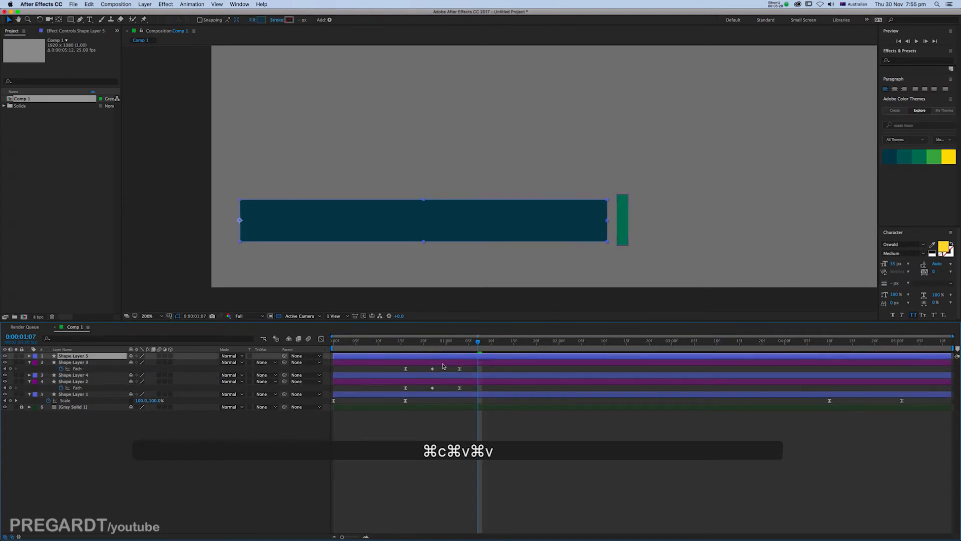
# - Set the track matte of Shape Layer 2 and Shape Layer 3 to Alpha and preview the animation
pyautogui.click(360, 363)
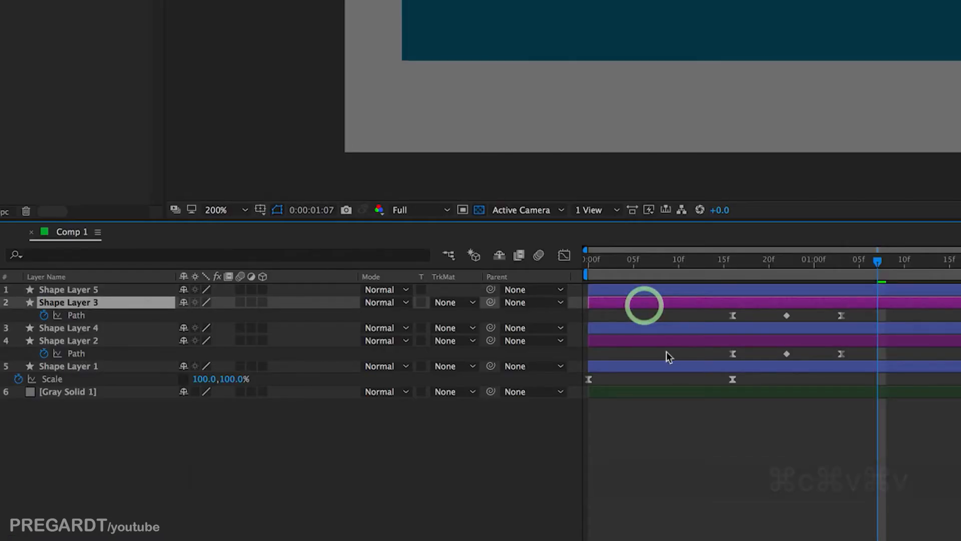
pyautogui.keyDown('shift'); pyautogui.click(368, 382); pyautogui.keyUp('shift')
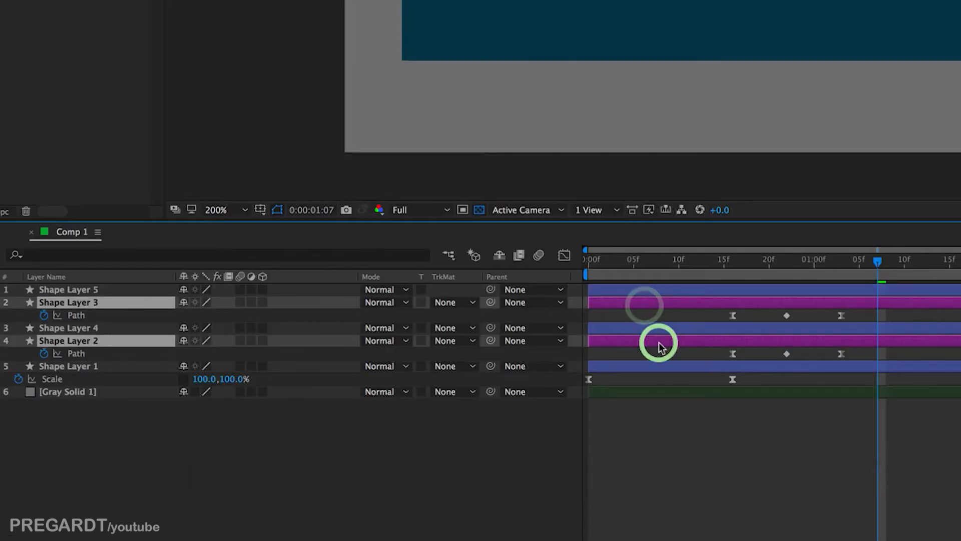
pyautogui.click(438, 305)
pyautogui.click(534, 345)
pyautogui.click(786, 317)
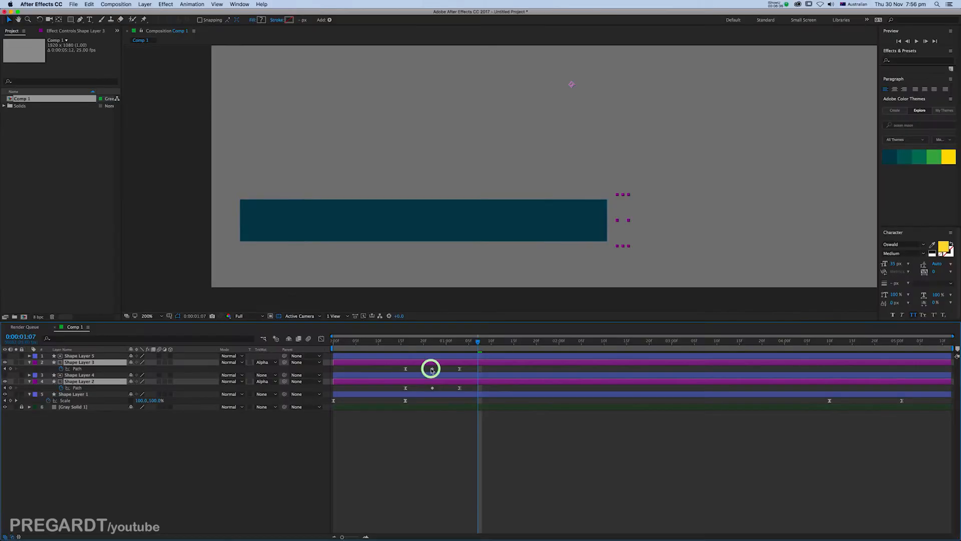
pyautogui.moveTo(461, 339)
pyautogui.mouseDown()
pyautogui.moveTo(406, 343)
pyautogui.moveTo(468, 347)
pyautogui.moveTo(393, 348)
pyautogui.moveTo(464, 350)
pyautogui.mouseUp()
pyautogui.press('0')
pyautogui.click(478, 367)
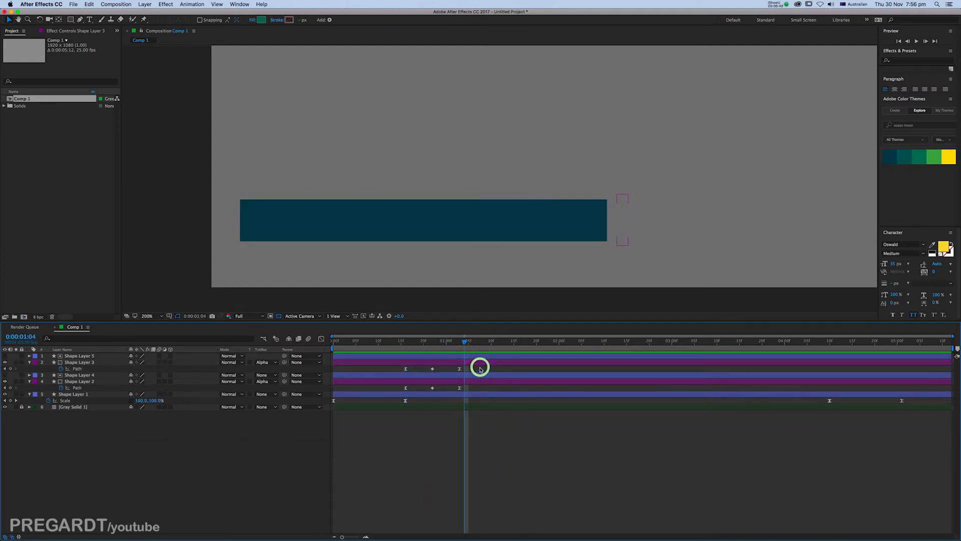
# - Shift Shape Layer 2 earlier in time so its first Path keyframe sits at 0:00:00:02
pyautogui.click(422, 368)
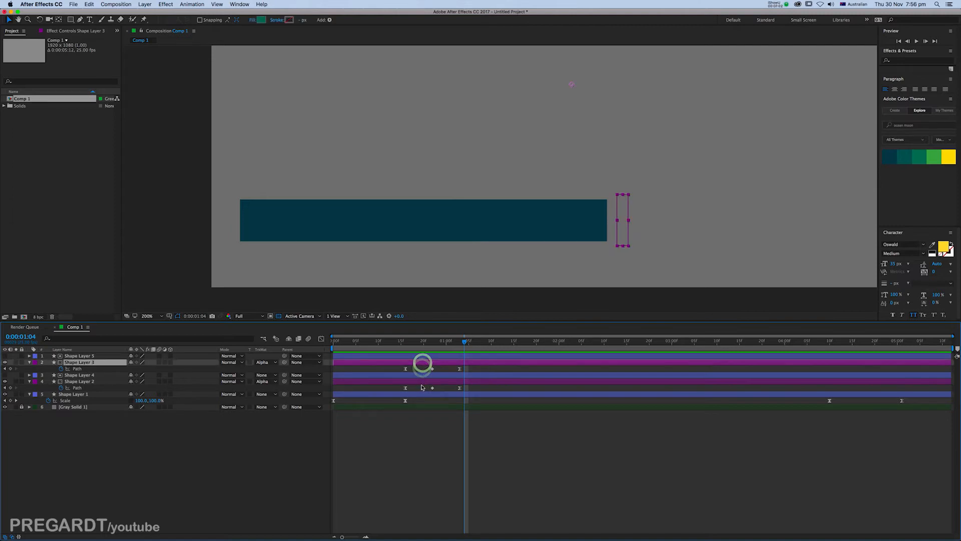
pyautogui.click(415, 382)
pyautogui.moveTo(423, 383); pyautogui.dragTo(337, 382)
pyautogui.click(328, 340)
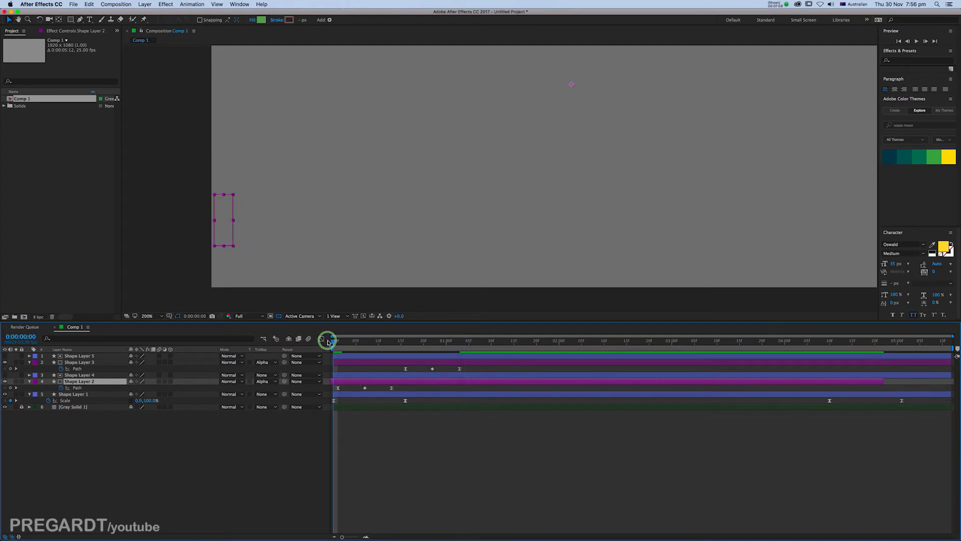
pyautogui.press('pagedown')
pyautogui.press('pagedown')
pyautogui.moveTo(351, 383); pyautogui.dragTo(356, 383)
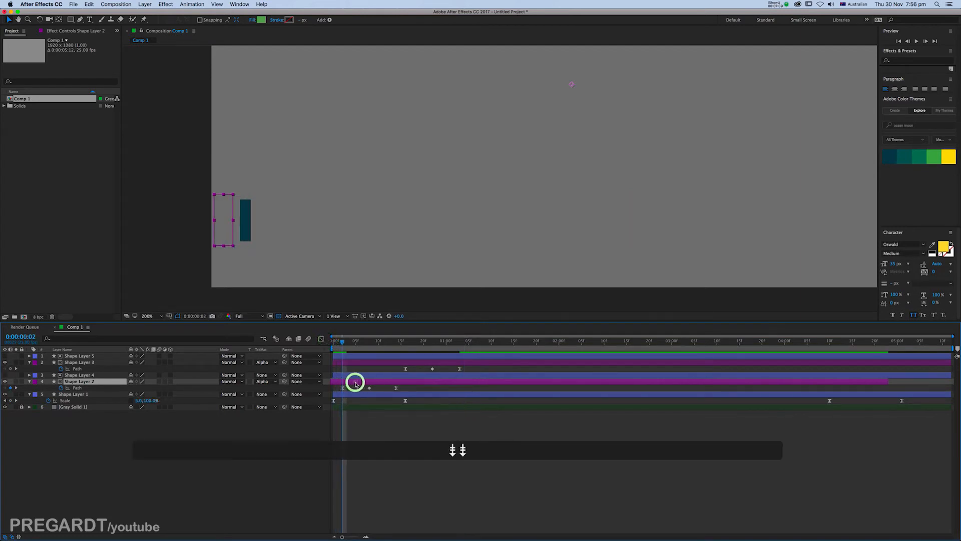
# - Shift Shape Layer 3 earlier so its first Path keyframe sits at 0:00:00:04, and preview the staggered sweeps
pyautogui.moveTo(414, 365); pyautogui.dragTo(368, 366)
pyautogui.press('pagedown')
pyautogui.press('pagedown')
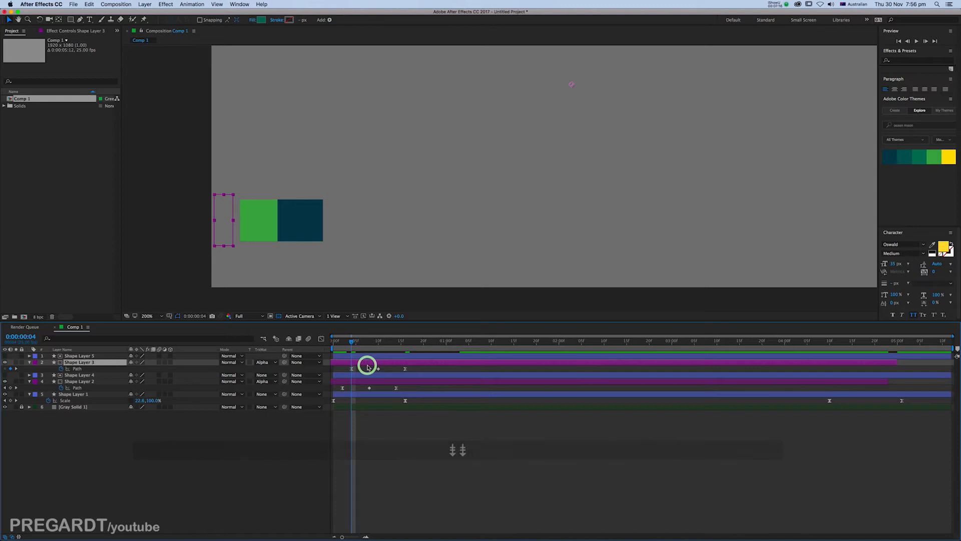
pyautogui.press('0')
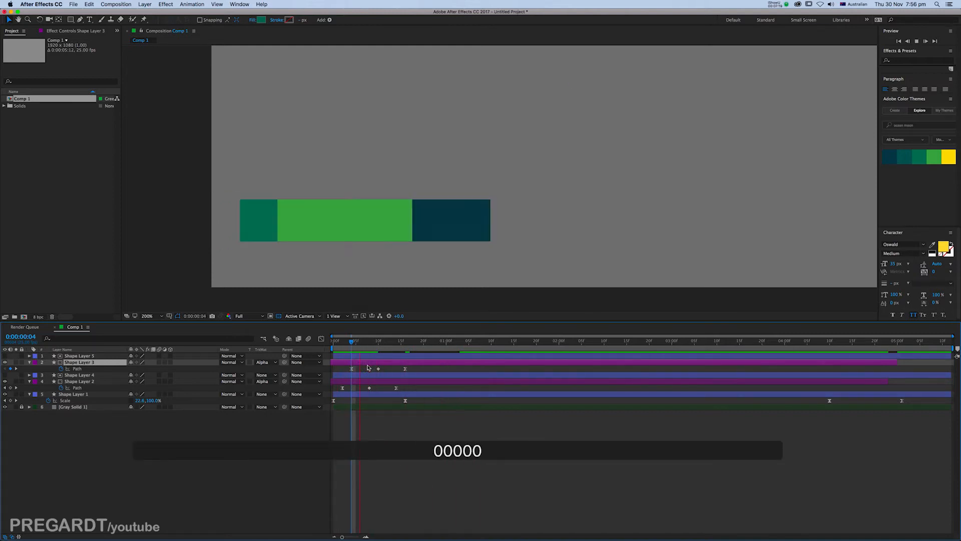
pyautogui.press('0')
pyautogui.press('0')
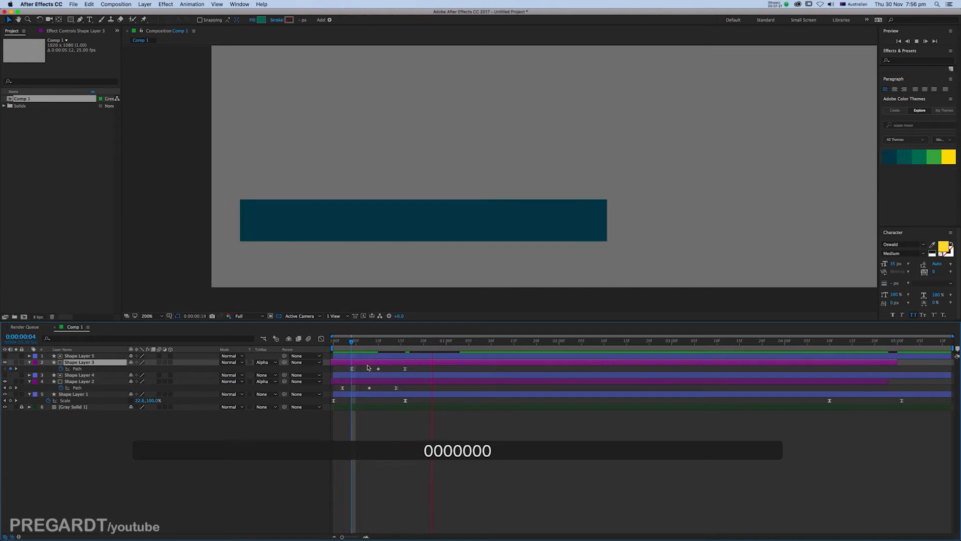
# - Apply Easy Ease to the first and last Path keyframes of Shape Layers 2 and 3, and preview the motion
pyautogui.moveTo(413, 366); pyautogui.dragTo(336, 395)
pyautogui.press('F9')
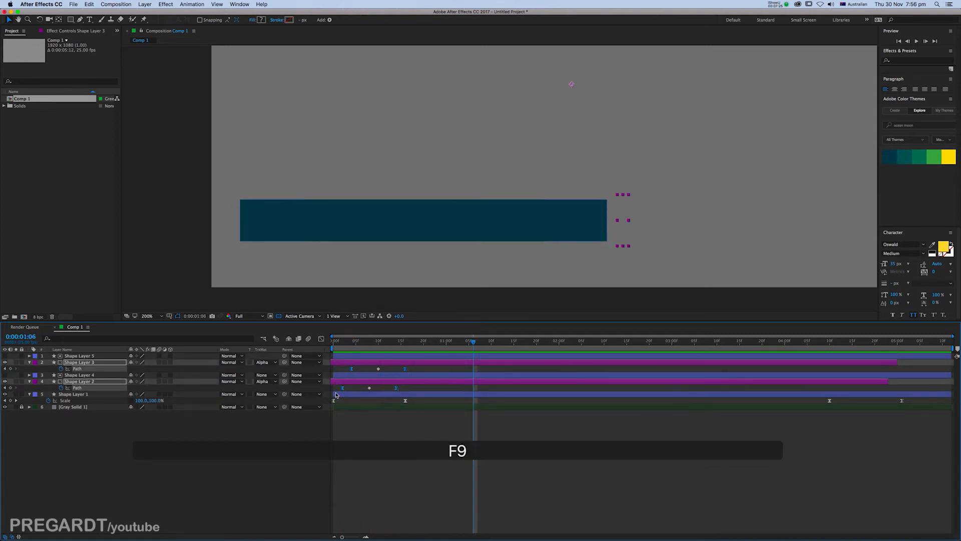
pyautogui.press('0')
pyautogui.press('0')
pyautogui.press('0')
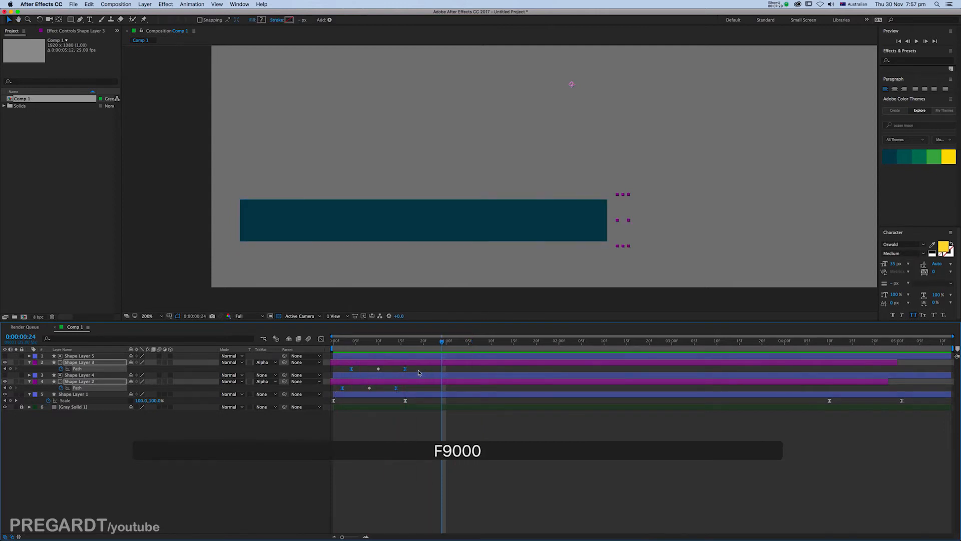
# - Reselect the first and last Path keyframes of Shape Layers 2 and 3, and review the animation's timing
pyautogui.click(417, 370)
pyautogui.moveTo(412, 371); pyautogui.dragTo(395, 392)
pyautogui.keyDown('shift'); pyautogui.moveTo(356, 365); pyautogui.dragTo(339, 392); pyautogui.keyUp('shift')
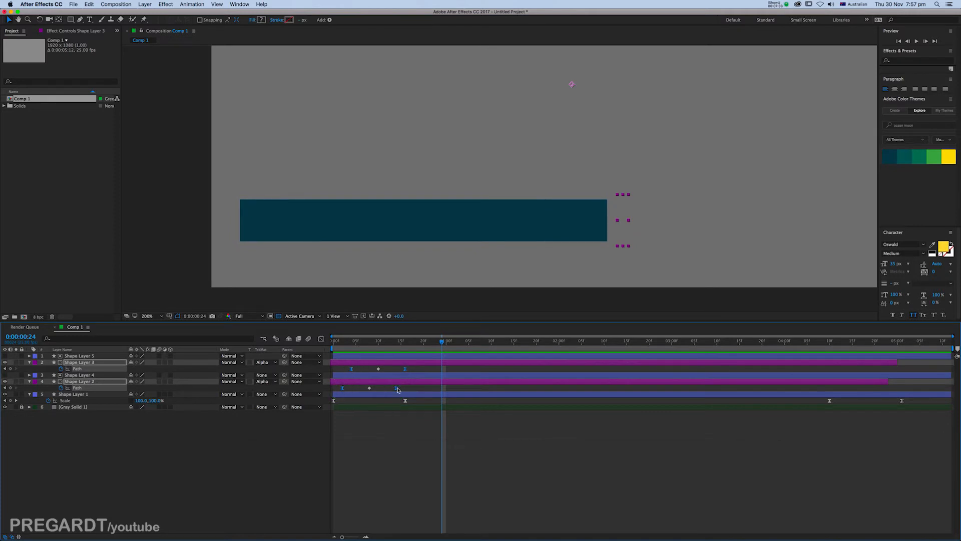
pyautogui.click(413, 370)
pyautogui.press('0')
pyautogui.press('0')
pyautogui.press('0')
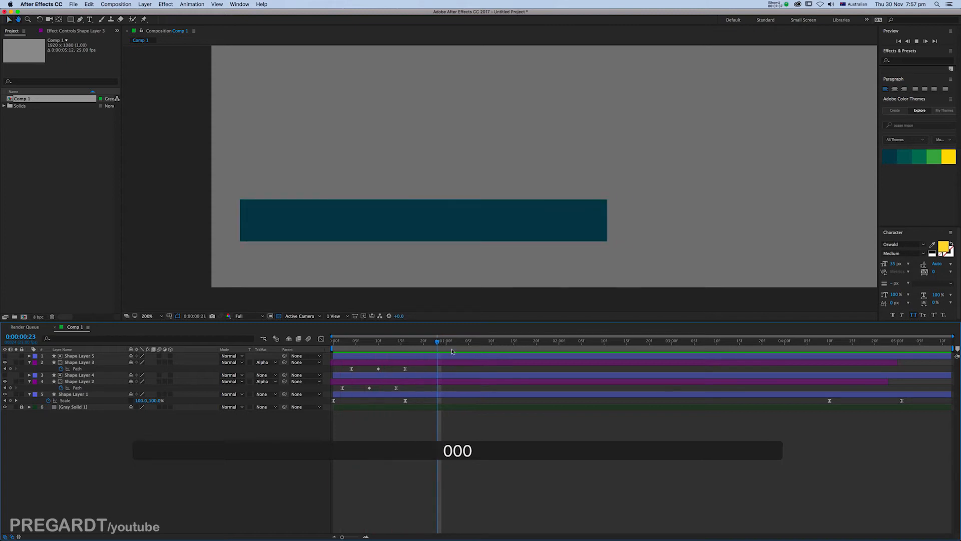
pyautogui.moveTo(433, 345)
pyautogui.mouseDown()
pyautogui.moveTo(339, 345)
pyautogui.moveTo(452, 354)
pyautogui.moveTo(347, 343)
pyautogui.moveTo(433, 353)
pyautogui.mouseUp()
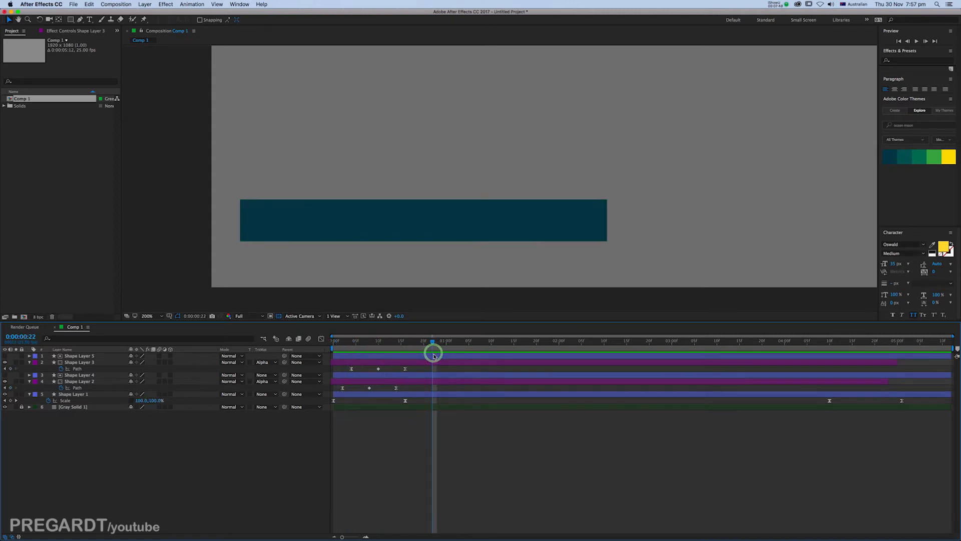
# - Duplicate the top matte layer together with the darker green shape layer below it, and reveal the copies' keyframes
pyautogui.click(435, 356)
pyautogui.keyDown('shift'); pyautogui.click(437, 362); pyautogui.keyUp('shift')
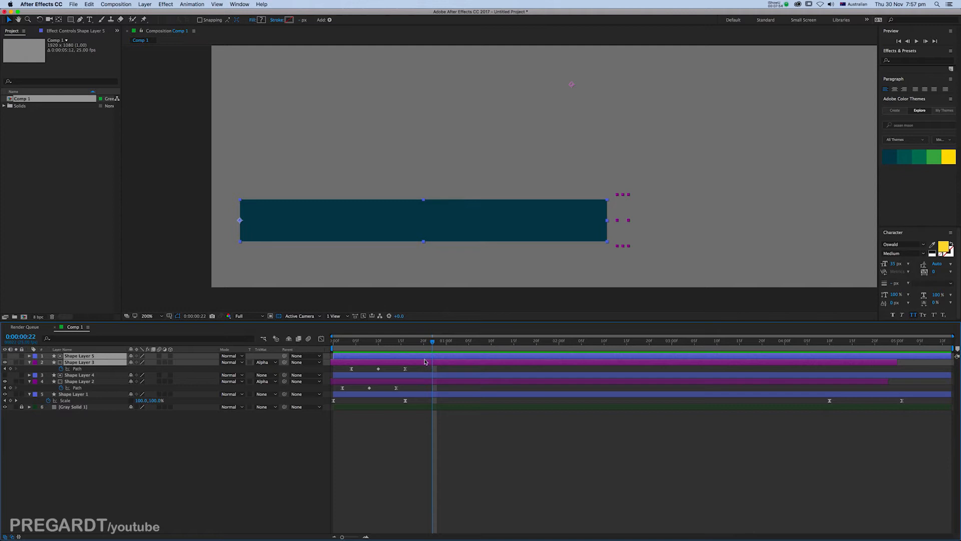
pyautogui.press('super+c')
pyautogui.press('super+v')
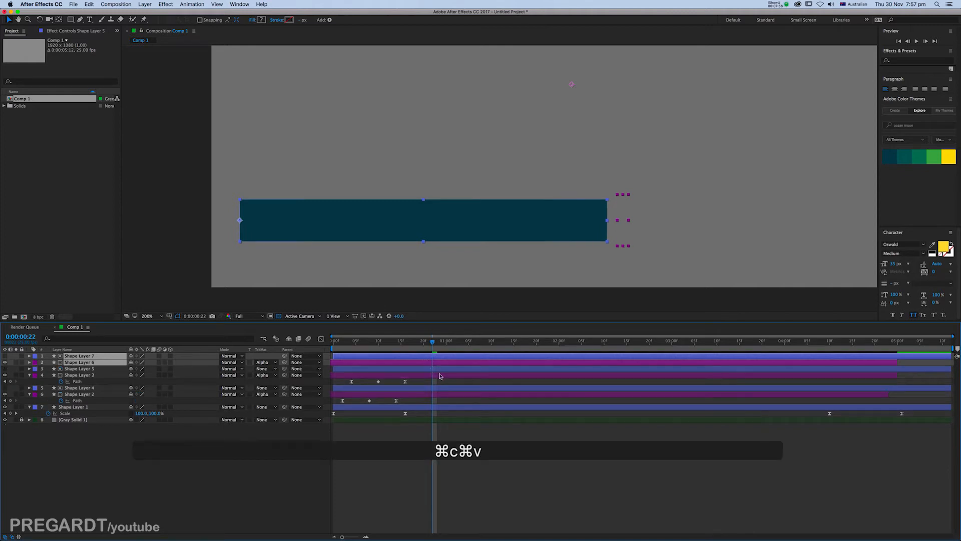
pyautogui.press('u')
pyautogui.click(418, 371)
# - Remove the middle Path keyframe of Shape Layer 6 and, at 0:00:00:16, reshape its path into a block over the bar's left end
pyautogui.click(402, 342)
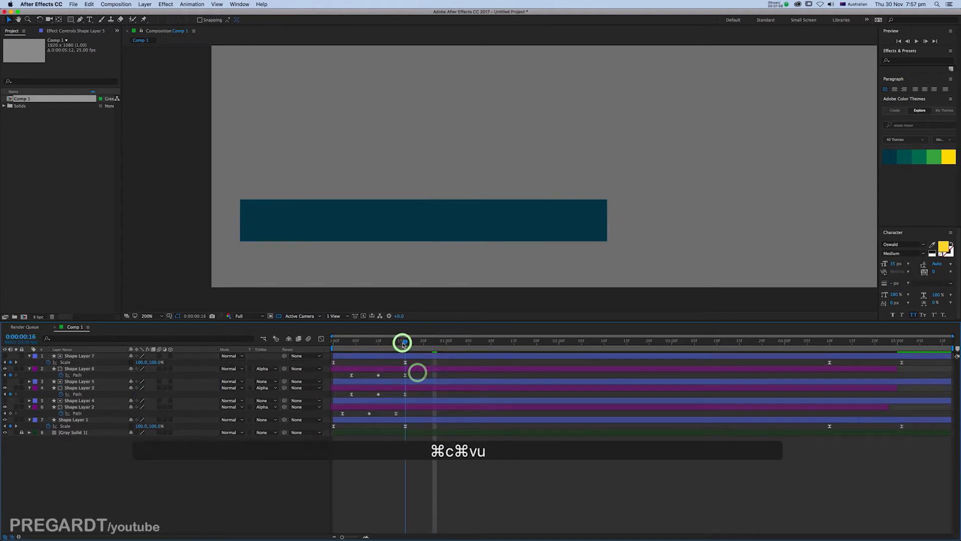
pyautogui.click(409, 356)
pyautogui.click(403, 375)
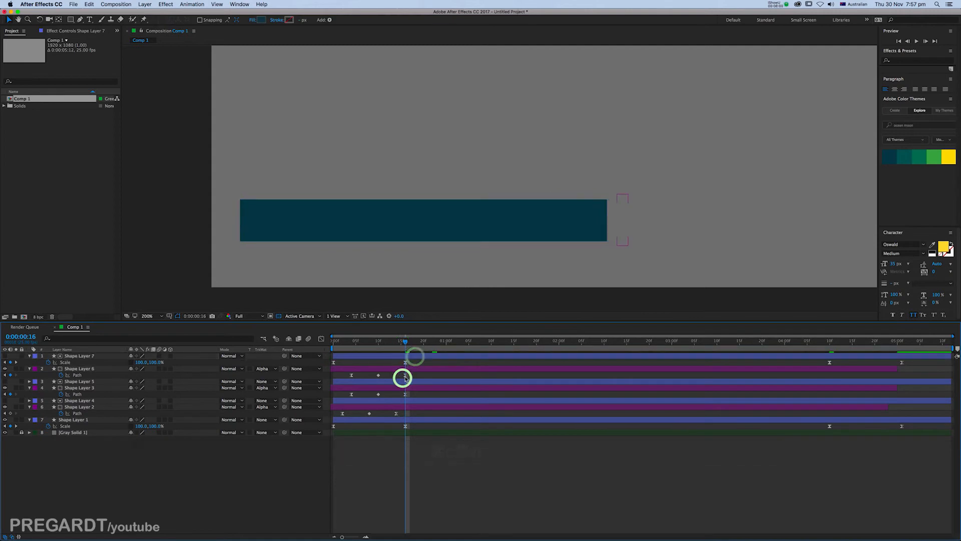
pyautogui.moveTo(598, 180); pyautogui.dragTo(642, 263)
pyautogui.click(378, 375)
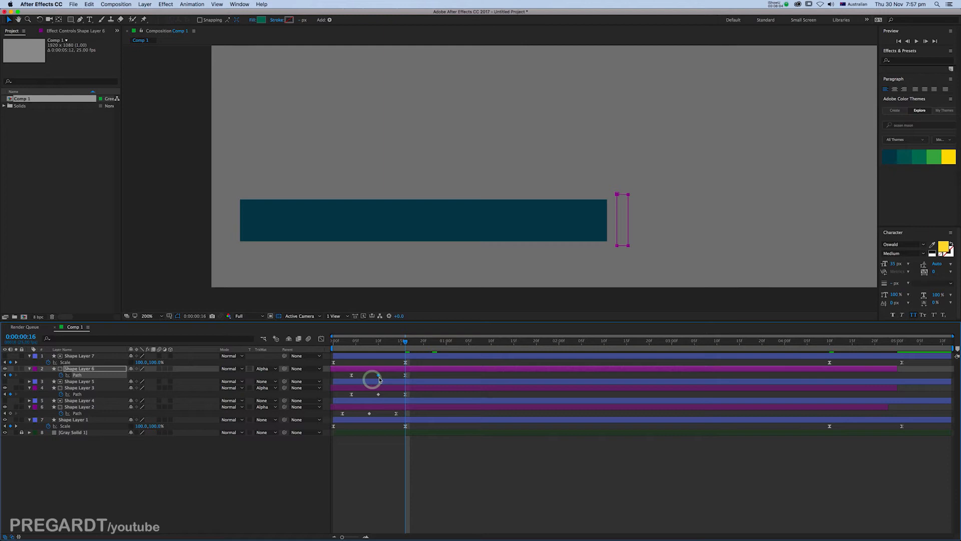
pyautogui.press('super+c')
pyautogui.press('super+v')
pyautogui.click(406, 376)
pyautogui.moveTo(642, 192); pyautogui.dragTo(237, 247)
pyautogui.click(617, 246)
pyautogui.moveTo(271, 182); pyautogui.dragTo(288, 252)
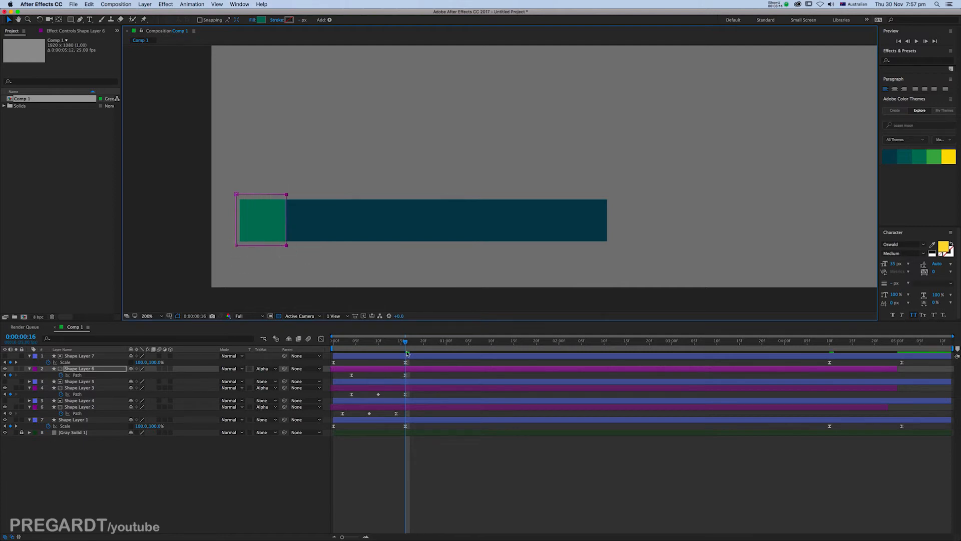
# - Shift Shape Layer 6 about two frames later in time and preview the animation
pyautogui.click(416, 374)
pyautogui.click(408, 368)
pyautogui.moveTo(418, 369); pyautogui.dragTo(423, 371)
pyautogui.press('KP_0')
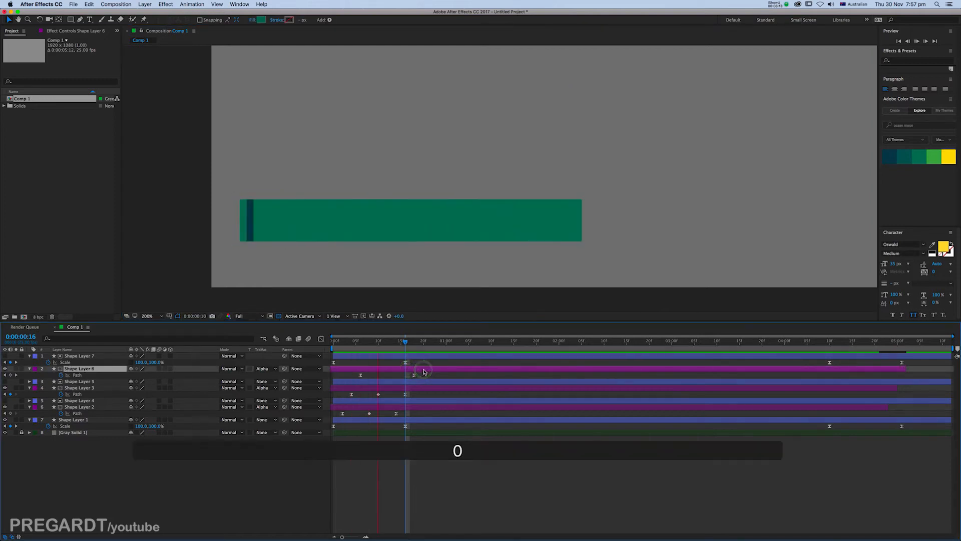
# - Preview the animation and recolour Shape Layer 6's fill with the yellow sampled from the colour theme
pyautogui.press('KP_0')
pyautogui.press('KP_0')
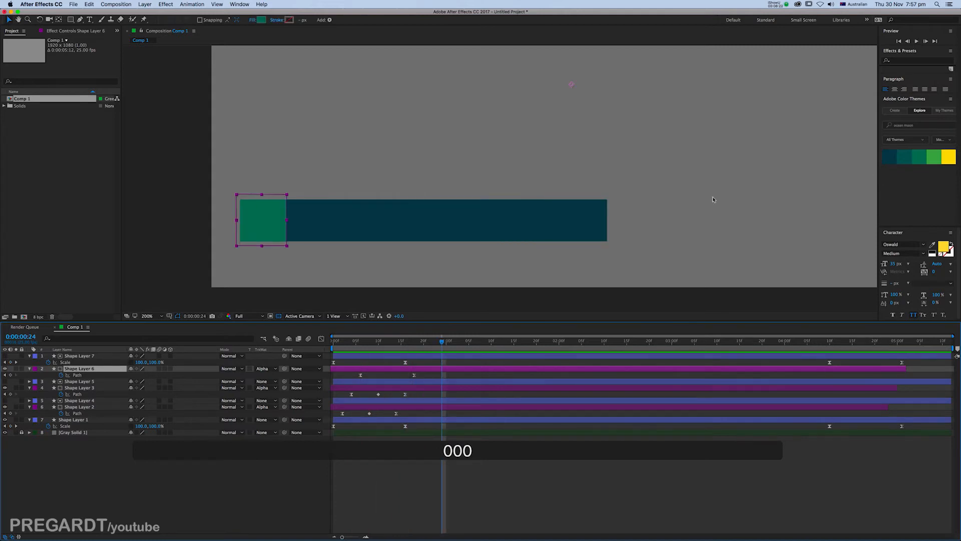
pyautogui.click(260, 20)
pyautogui.click(255, 236)
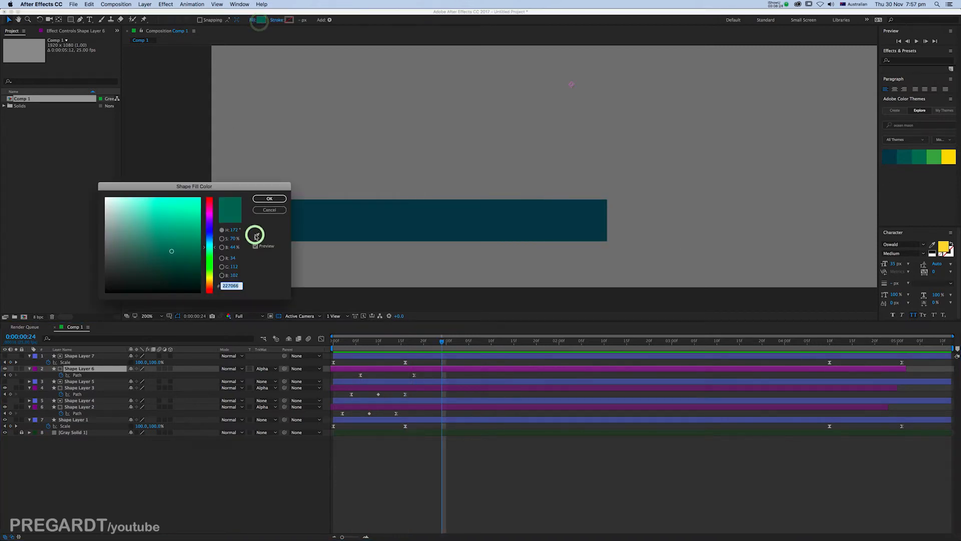
pyautogui.click(935, 154)
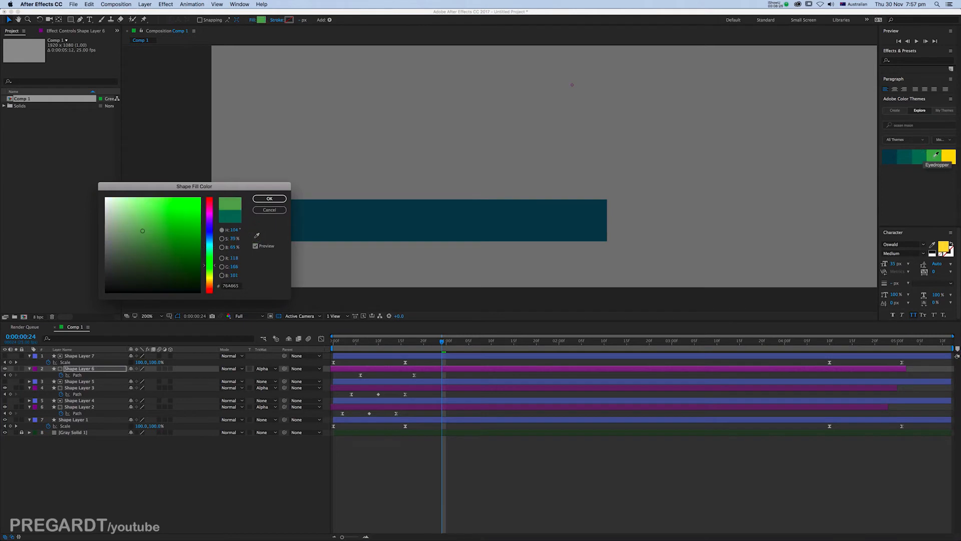
pyautogui.click(946, 156)
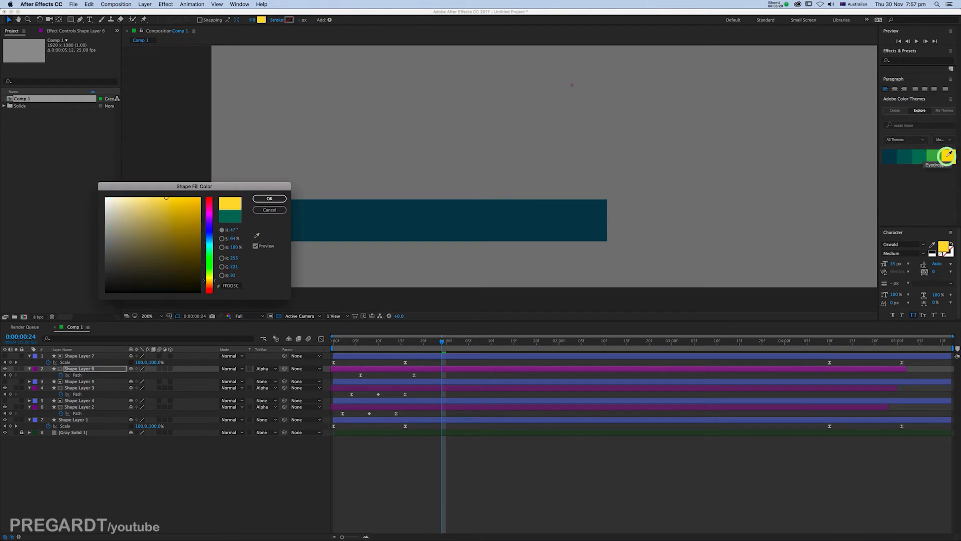
pyautogui.click(274, 200)
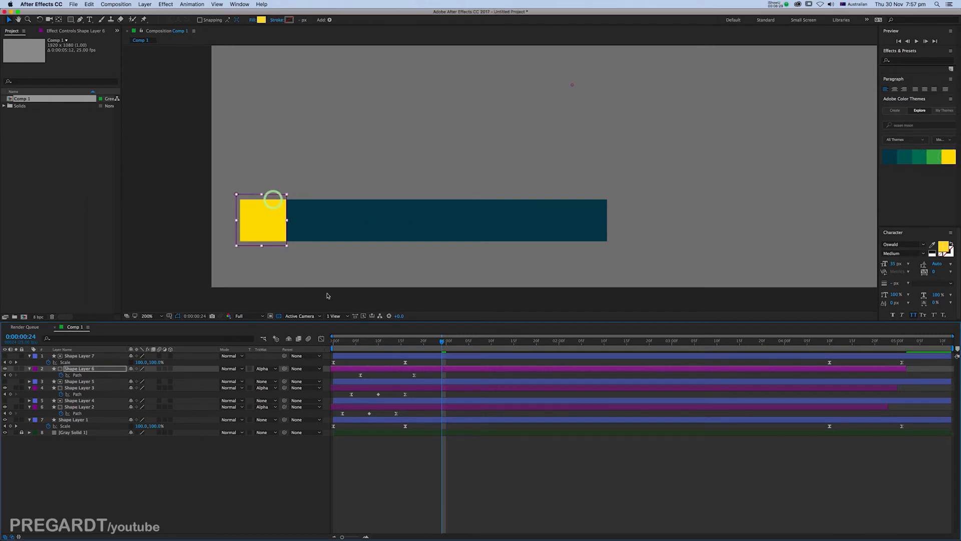
# - Duplicate Shape Layers 7 and 6 together and reveal the copies' keyframes
pyautogui.click(446, 361)
pyautogui.click(433, 356)
pyautogui.keyDown('shift'); pyautogui.click(427, 373); pyautogui.keyUp('shift')
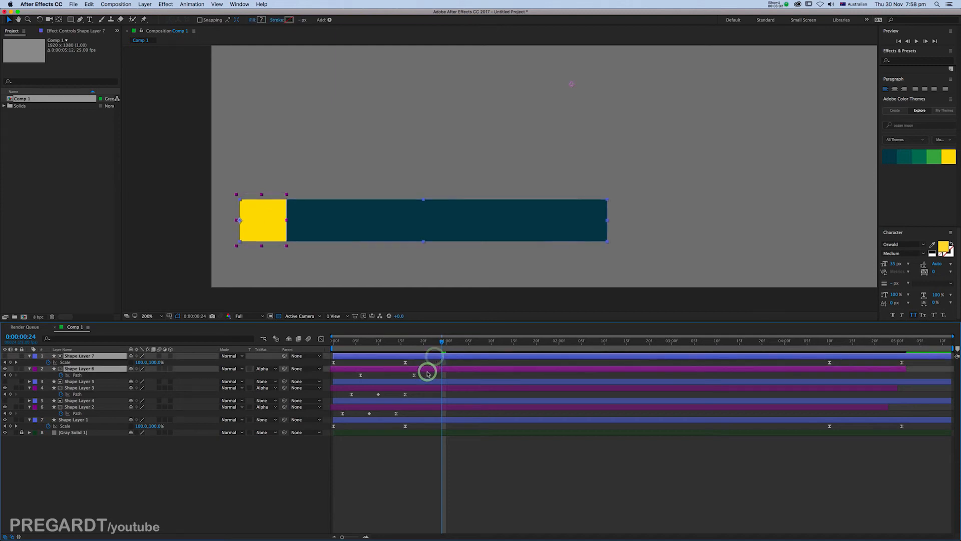
pyautogui.press('super+c')
pyautogui.press('super+v')
pyautogui.press('u')
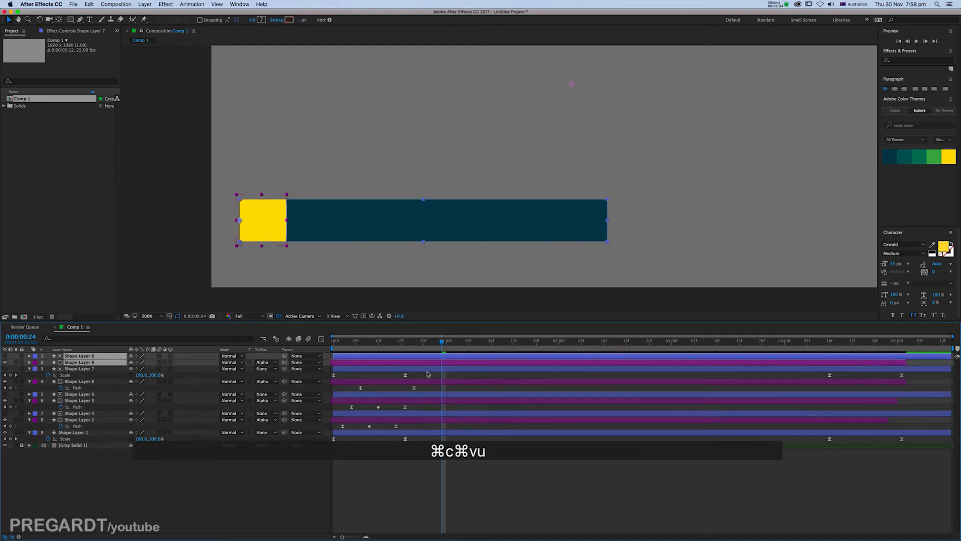
# - At 0:00:00:18, narrow Shape Layer 8's path into a thin strip at the bar's left end
pyautogui.click(415, 343)
pyautogui.moveTo(420, 372); pyautogui.dragTo(404, 378)
pyautogui.click(268, 263)
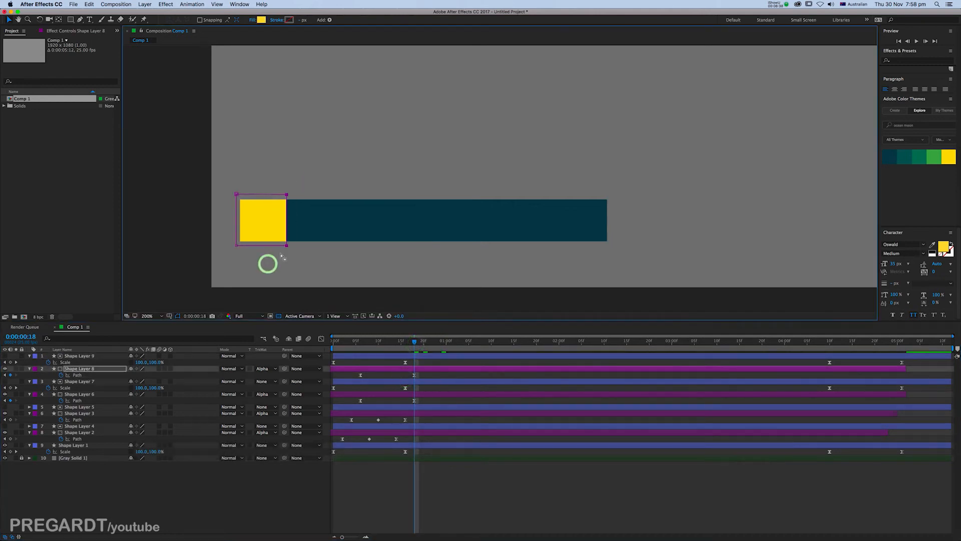
pyautogui.moveTo(287, 245); pyautogui.dragTo(244, 243)
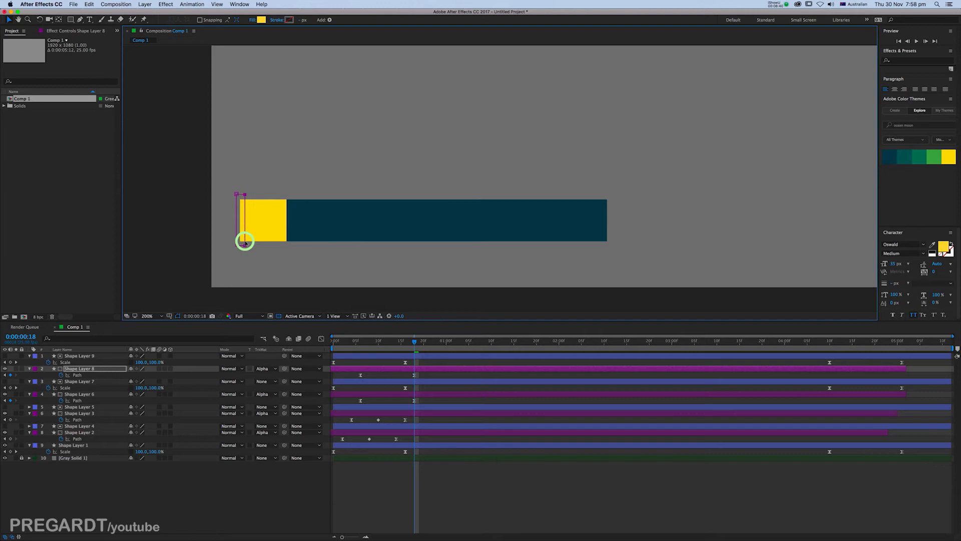
# - Recolour Shape Layer 8's fill with the light green sampled from the colour theme
pyautogui.click(261, 20)
pyautogui.click(257, 236)
pyautogui.click(931, 158)
pyautogui.click(281, 199)
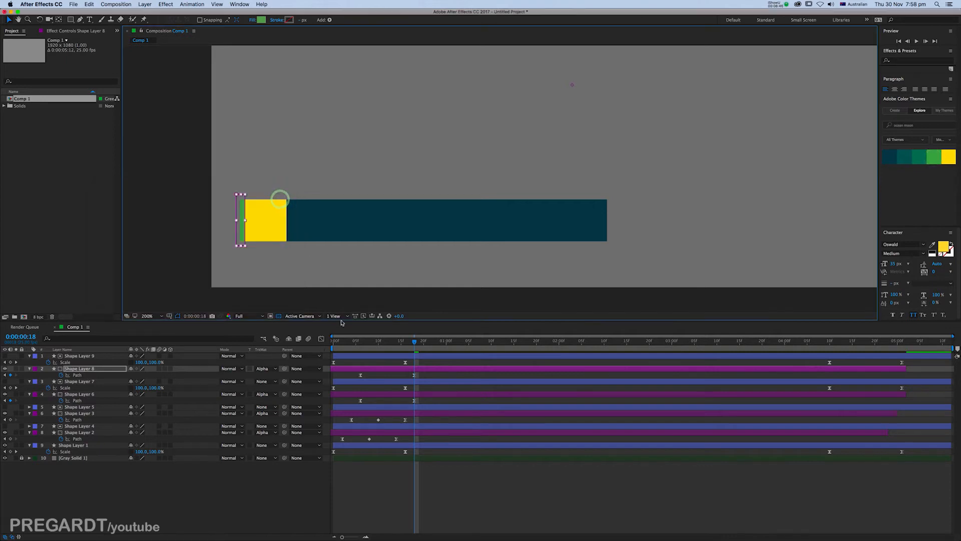
# - Shift Shape Layer 8 about two frames later in time and preview the animation
pyautogui.click(424, 376)
pyautogui.moveTo(422, 369); pyautogui.dragTo(430, 369)
pyautogui.moveTo(395, 343); pyautogui.dragTo(439, 358)
pyautogui.press('0')
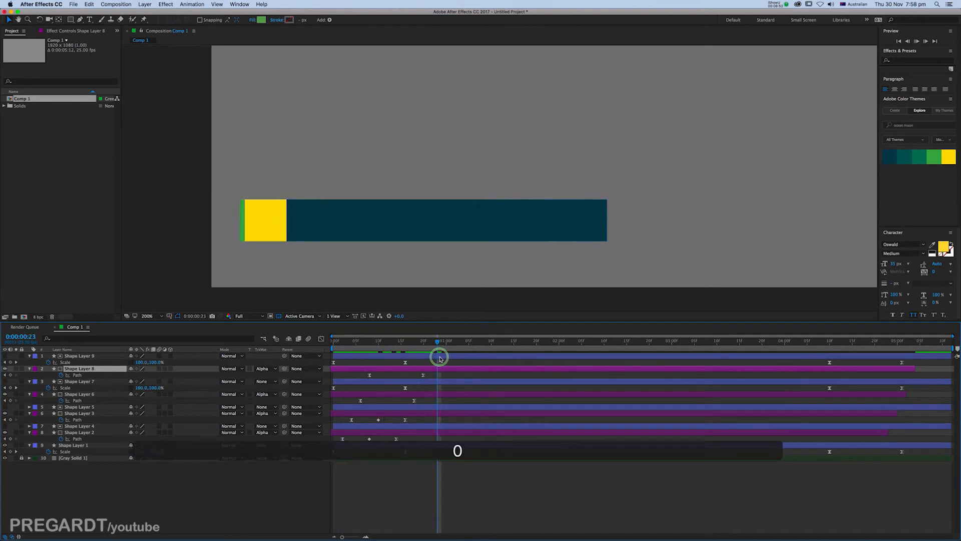
pyautogui.press('0')
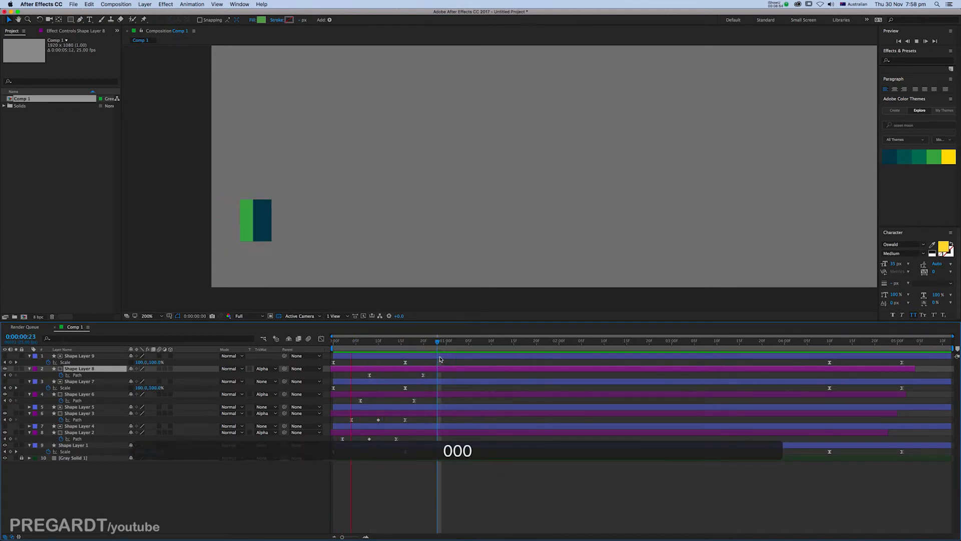
# - Strengthen the ease into Shape Layer 8's last Path keyframe by lengthening its incoming influence in the speed graph
pyautogui.click(413, 377)
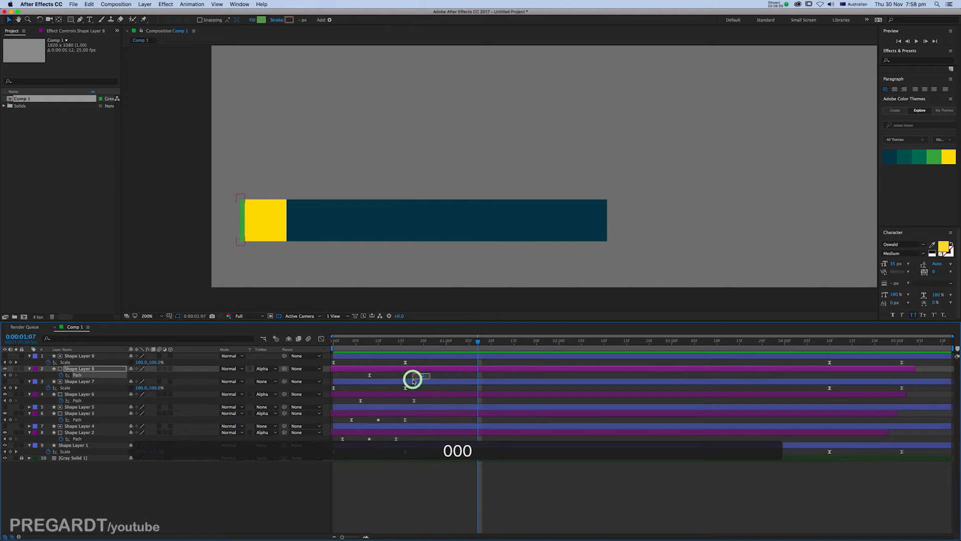
pyautogui.click(321, 339)
pyautogui.moveTo(437, 497); pyautogui.dragTo(411, 527)
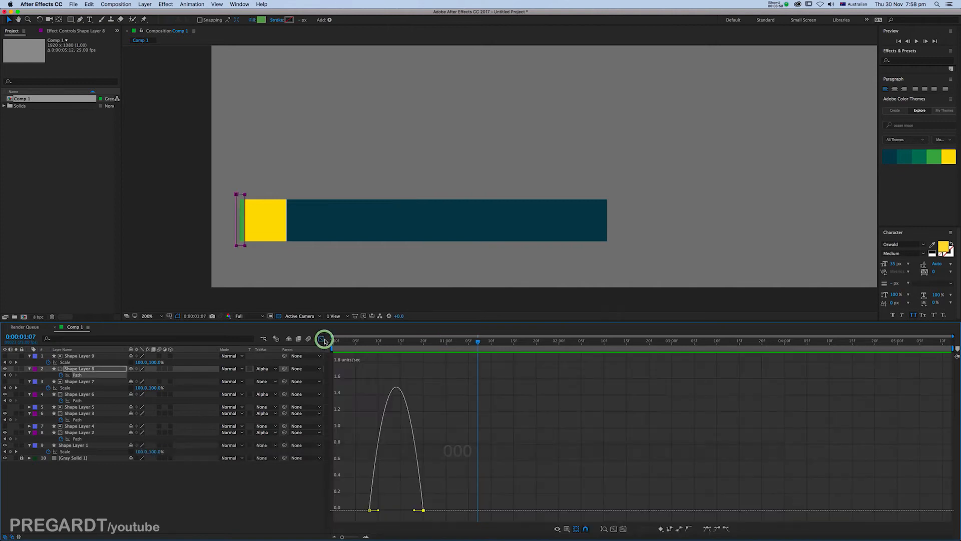
pyautogui.moveTo(514, 463); pyautogui.dragTo(463, 464)
pyautogui.click(328, 137)
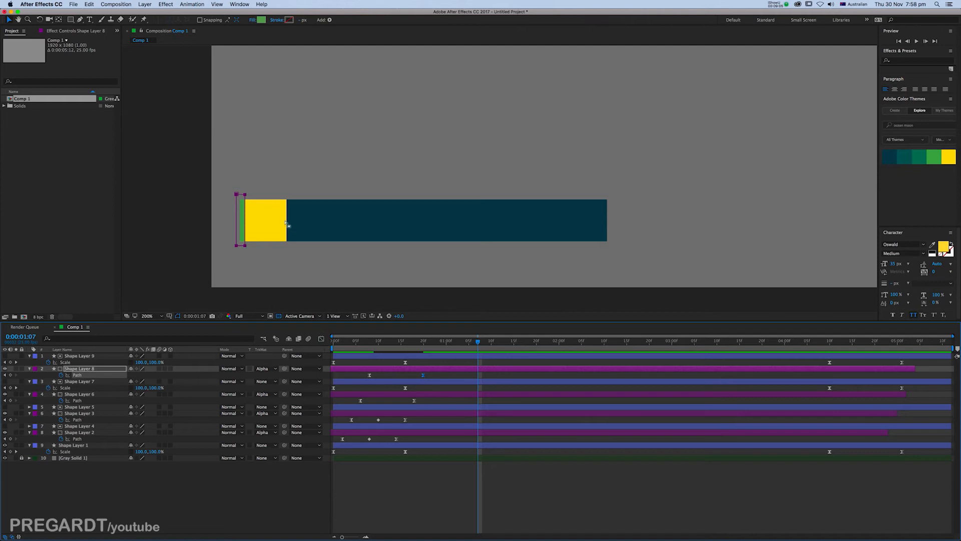
# - Set the incoming influence of Shape Layer 6's last Path keyframe to 100% in the speed graph and preview the animation
pyautogui.click(413, 401)
pyautogui.hotkey('shift', 'F3')
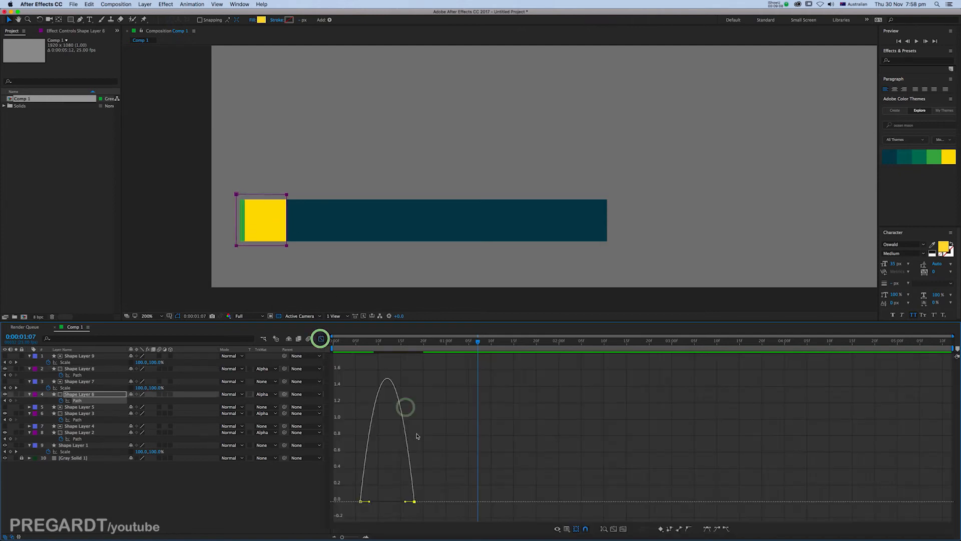
pyautogui.moveTo(406, 503); pyautogui.dragTo(382, 500)
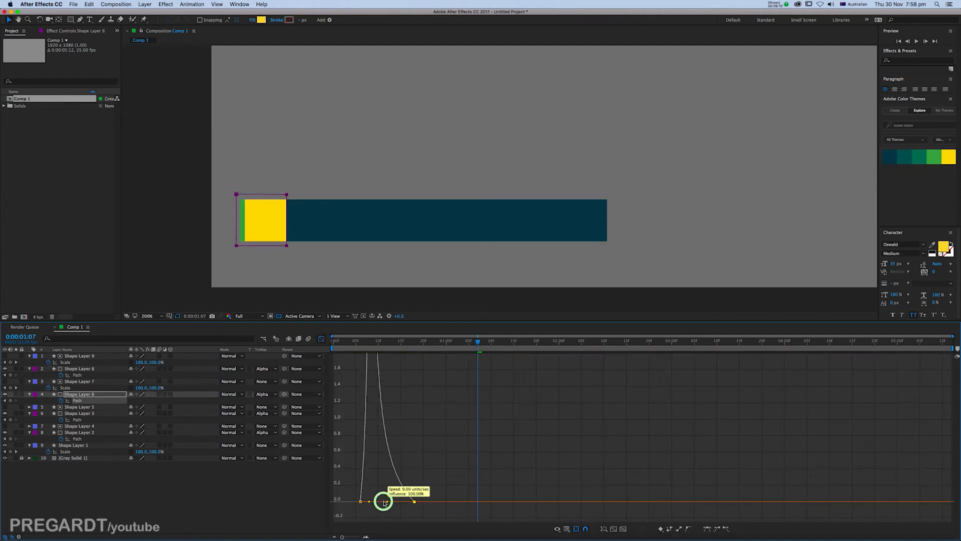
pyautogui.click(321, 339)
pyautogui.press('0')
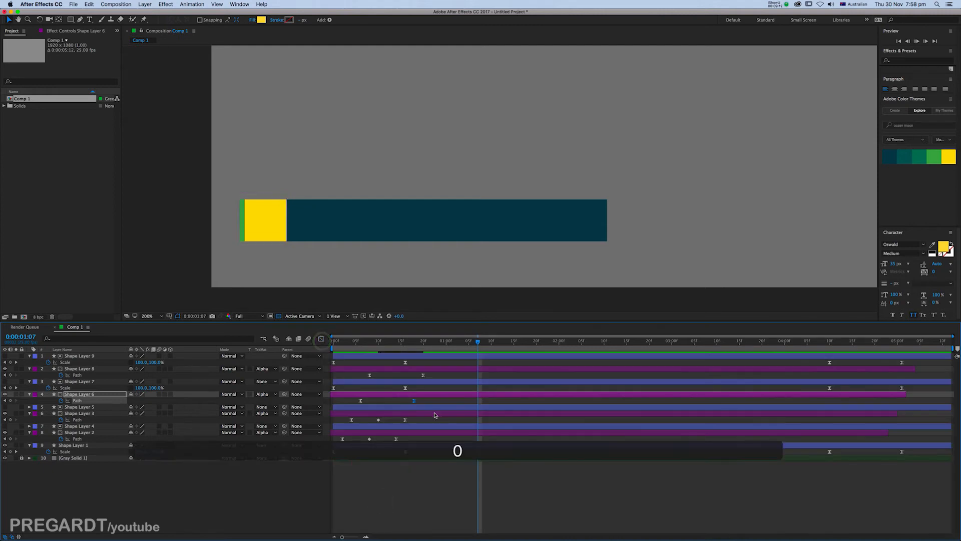
pyautogui.press('0')
pyautogui.press('0')
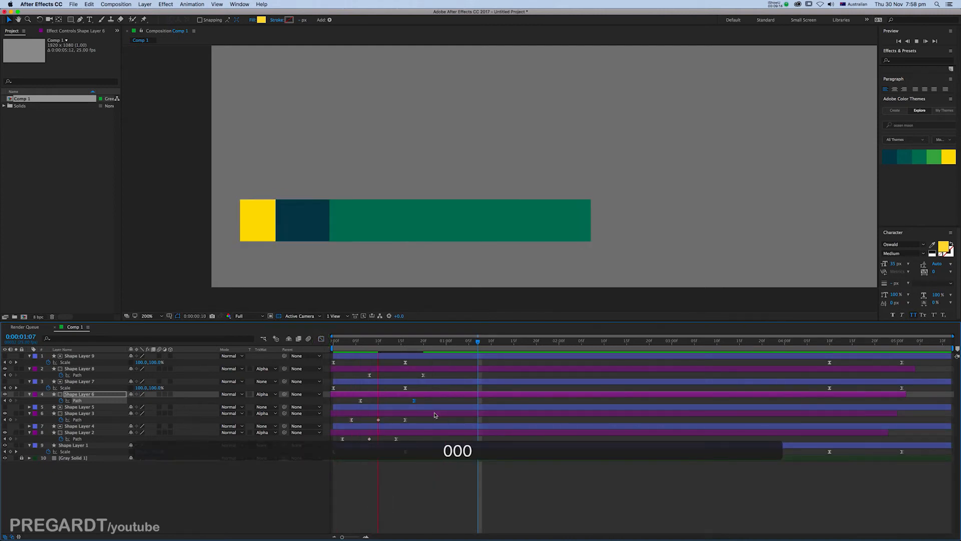
pyautogui.press('space')
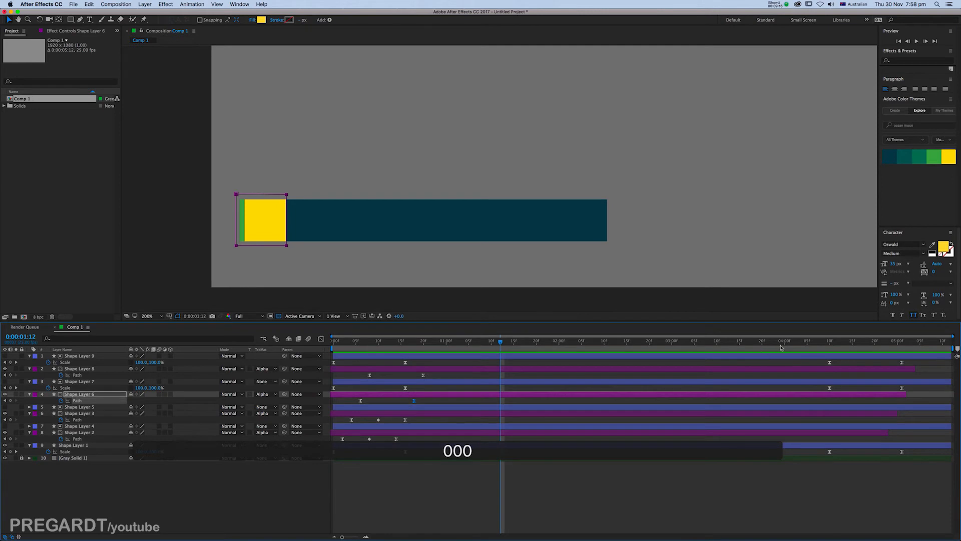
# - Copy Shape Layer 6's second Path keyframe to 0:00:04:10
pyautogui.moveTo(820, 343); pyautogui.dragTo(829, 343)
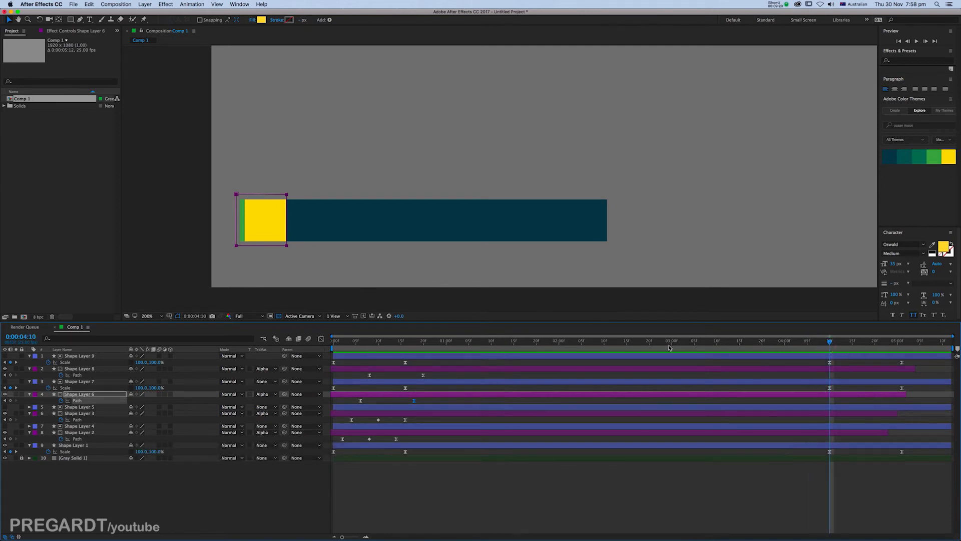
pyautogui.click(410, 406)
pyautogui.press('super+c')
pyautogui.press('super+v')
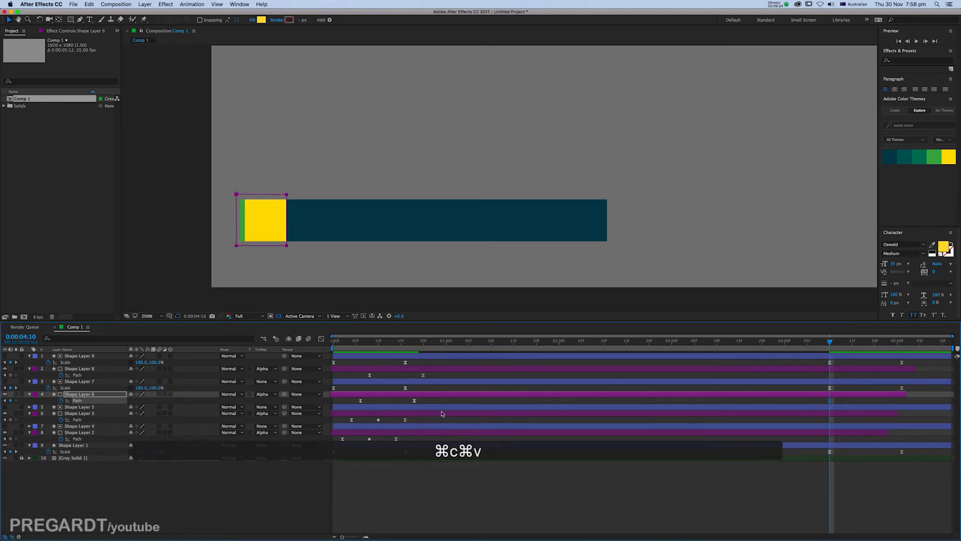
# - Collapse Shape Layer 6's path into a thin strip at the bar's left edge, with its closing keyframe at 0:00:04:20
pyautogui.moveTo(829, 342); pyautogui.dragTo(870, 347)
pyautogui.click(275, 258)
pyautogui.moveTo(275, 255); pyautogui.dragTo(238, 243)
pyautogui.click(875, 401)
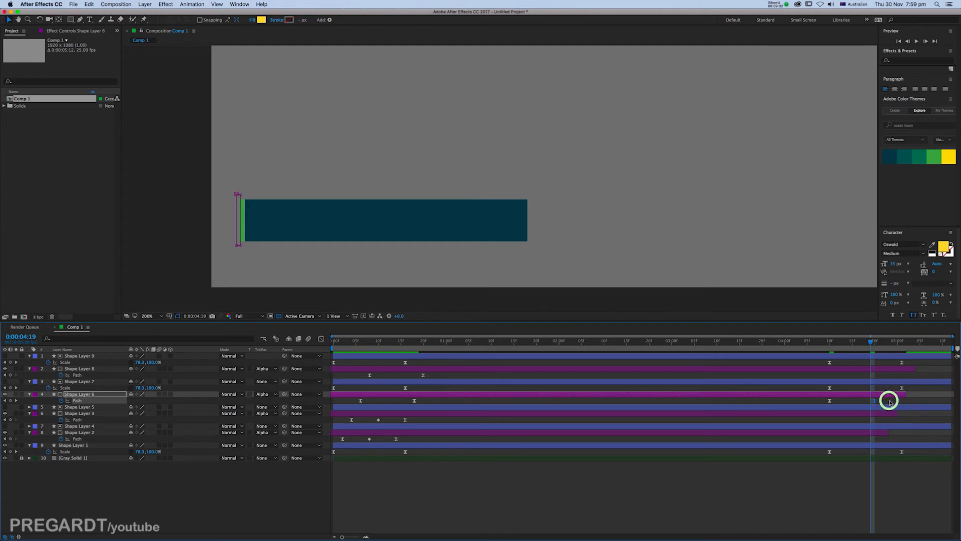
# - Strengthen the ease out of Shape Layer 6's Path keyframe at 0:00:04:10 by lengthening its outgoing influence in the speed graph
pyautogui.moveTo(809, 406); pyautogui.dragTo(889, 398)
pyautogui.click(322, 340)
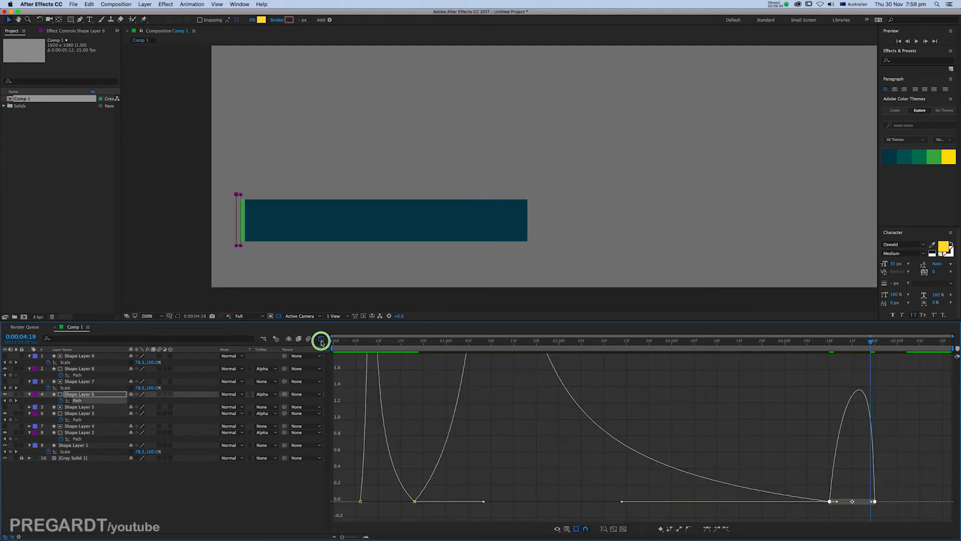
pyautogui.moveTo(894, 487); pyautogui.dragTo(812, 519)
pyautogui.press('F9')
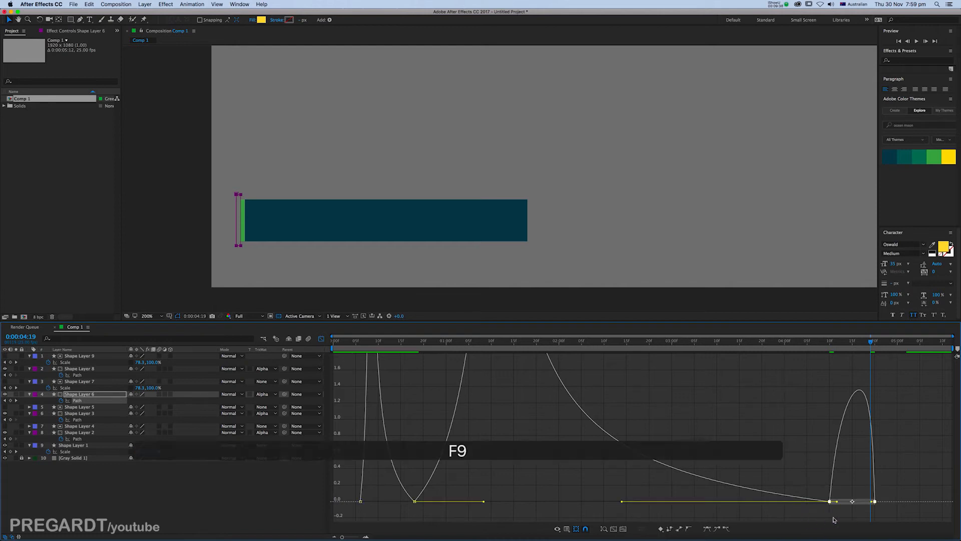
pyautogui.moveTo(843, 490); pyautogui.dragTo(861, 502)
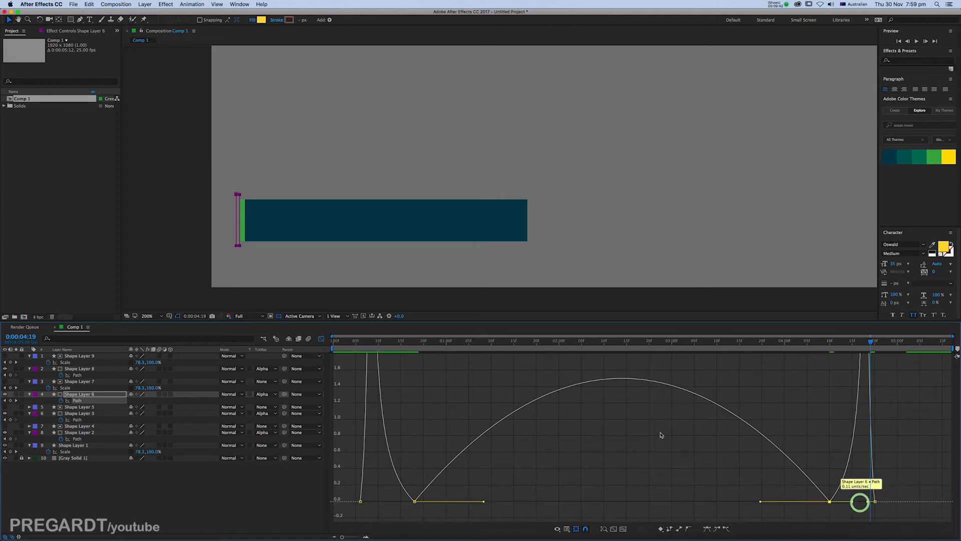
pyautogui.click(321, 340)
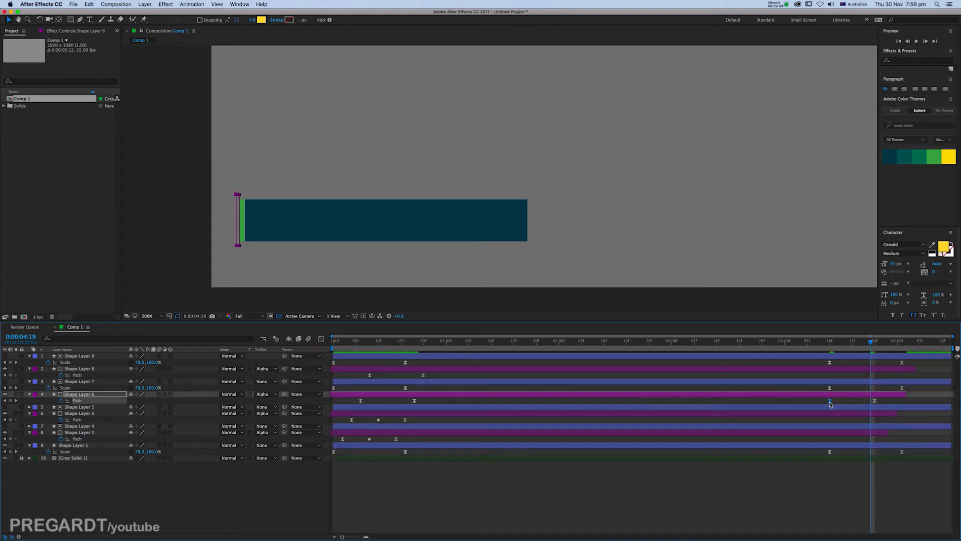
# - Copy Shape Layer 8's second Path keyframe to 0:00:04:10 and move its path off the bar's left end at 0:00:04:20
pyautogui.click(829, 343)
pyautogui.click(830, 369)
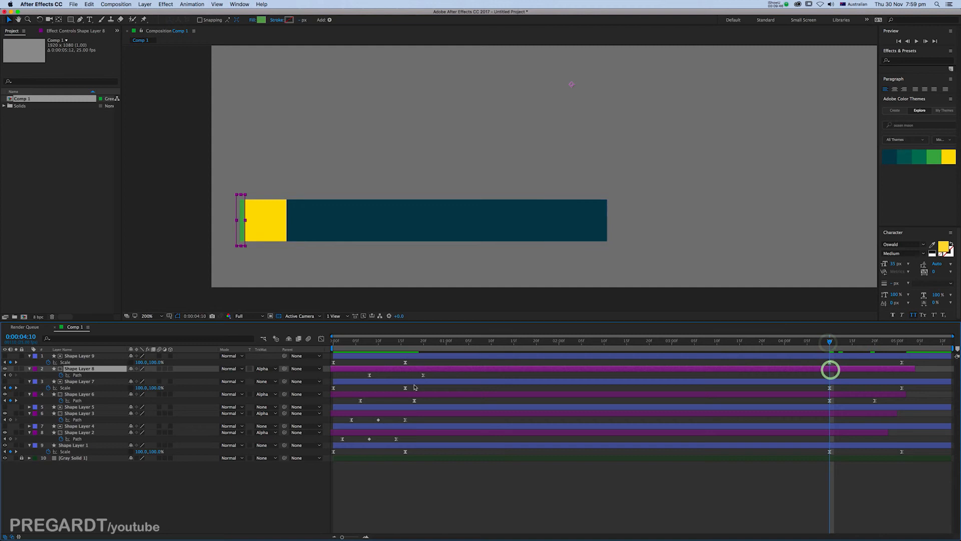
pyautogui.click(413, 383)
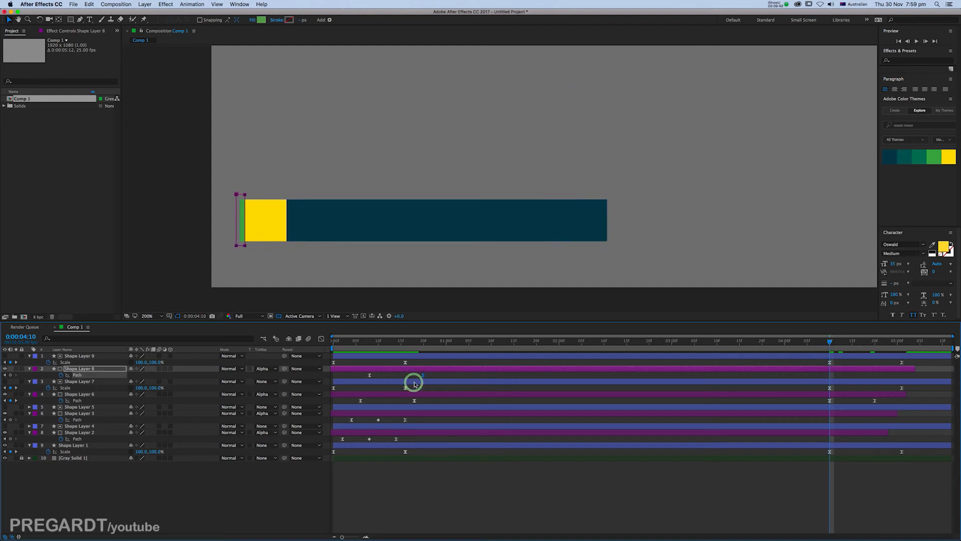
pyautogui.press('super+c')
pyautogui.press('super+v')
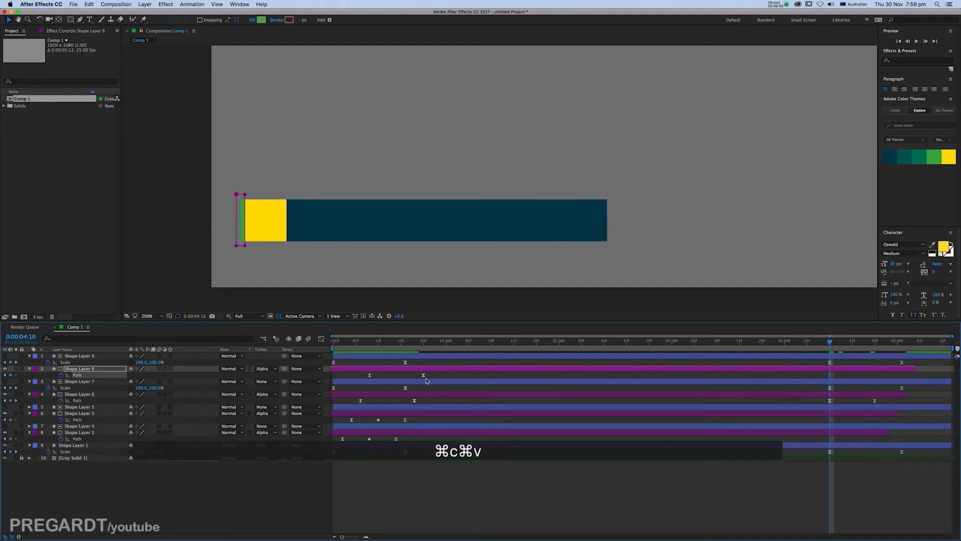
pyautogui.moveTo(832, 343); pyautogui.dragTo(873, 349)
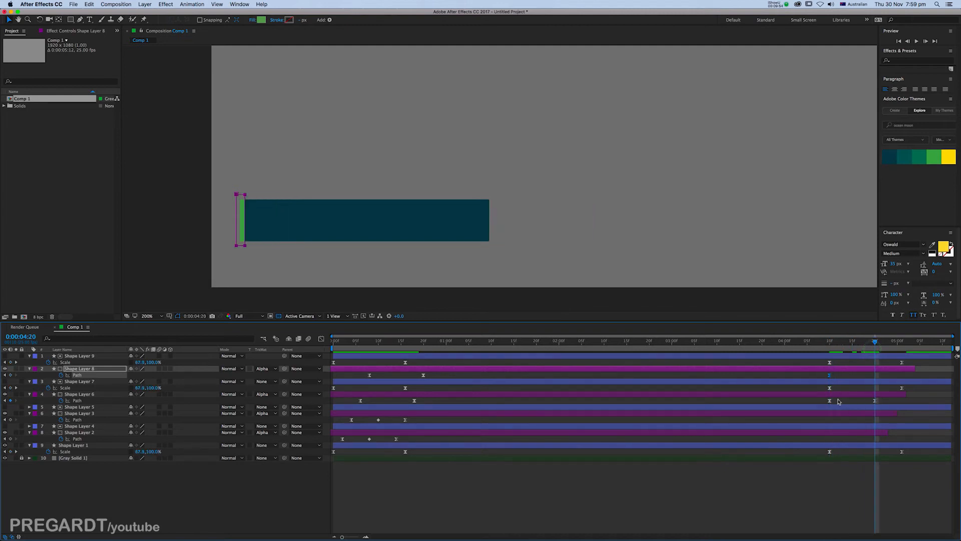
pyautogui.moveTo(250, 188); pyautogui.dragTo(237, 246)
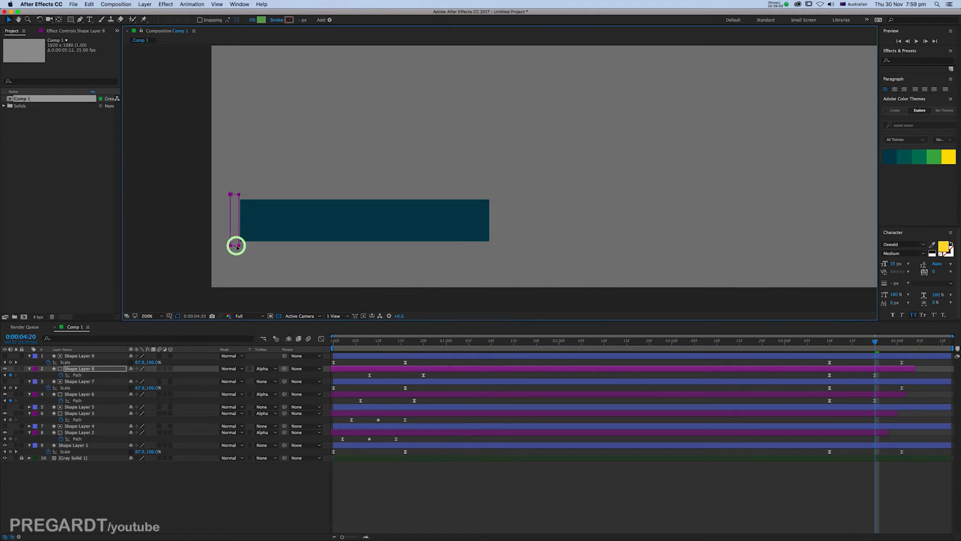
# - Easy-ease Shape Layer 8's closing Path keyframes and lengthen the outgoing influence at 0:00:04:10 to about 85% in the speed graph
pyautogui.click(833, 376)
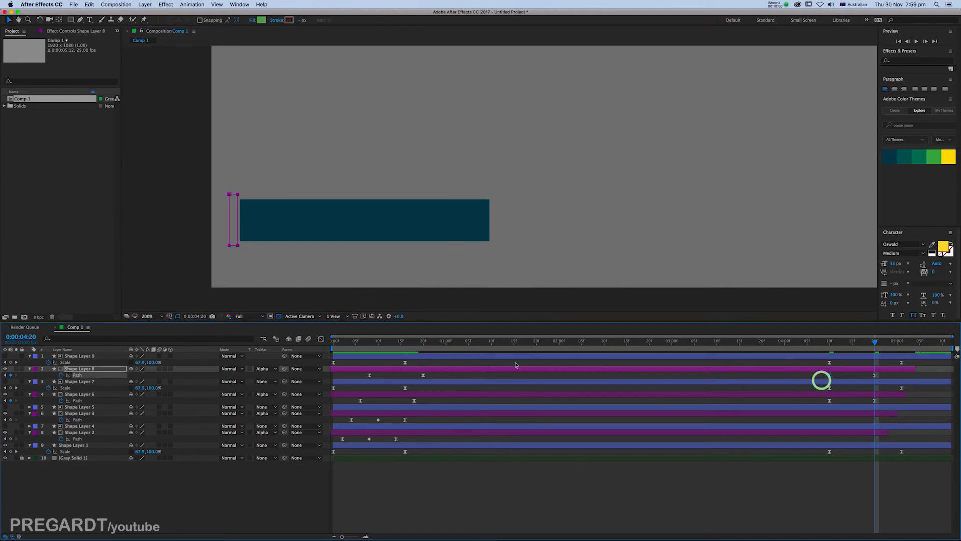
pyautogui.click(322, 339)
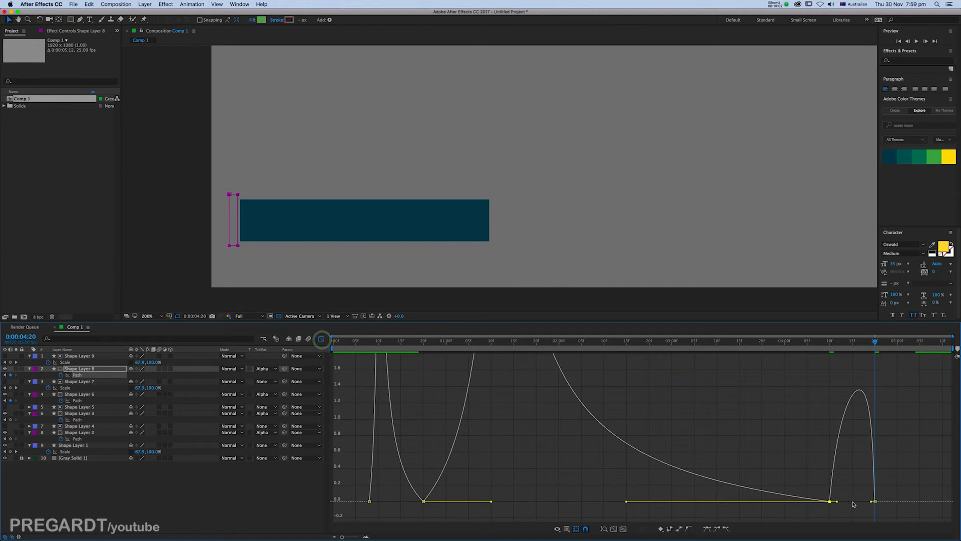
pyautogui.moveTo(893, 485); pyautogui.dragTo(819, 510)
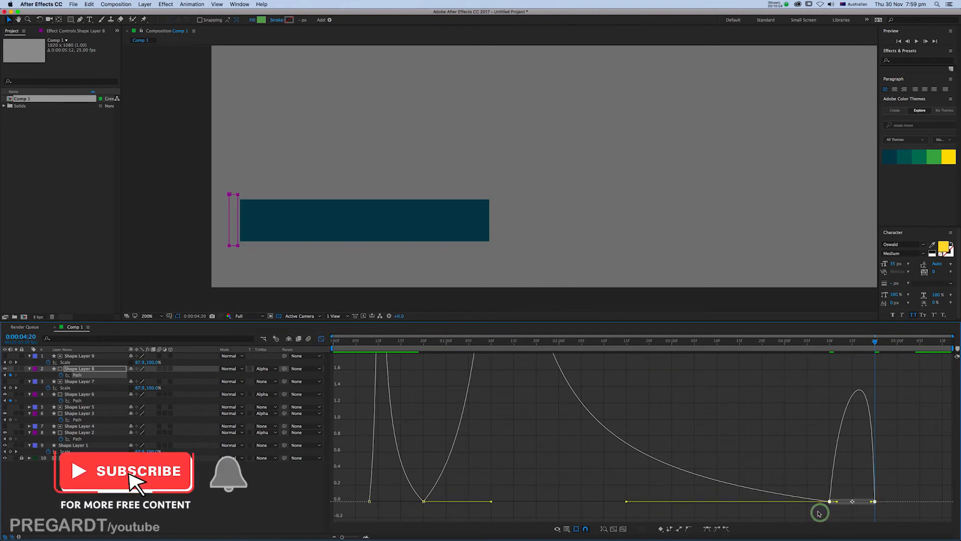
pyautogui.press('F9')
pyautogui.click(828, 501)
pyautogui.click(816, 512)
pyautogui.moveTo(837, 501); pyautogui.dragTo(856, 503)
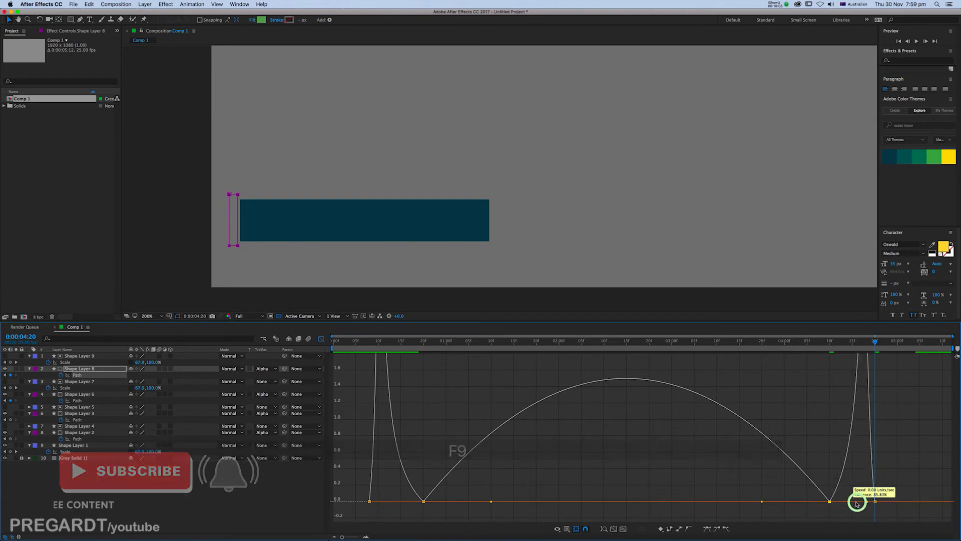
pyautogui.click(321, 338)
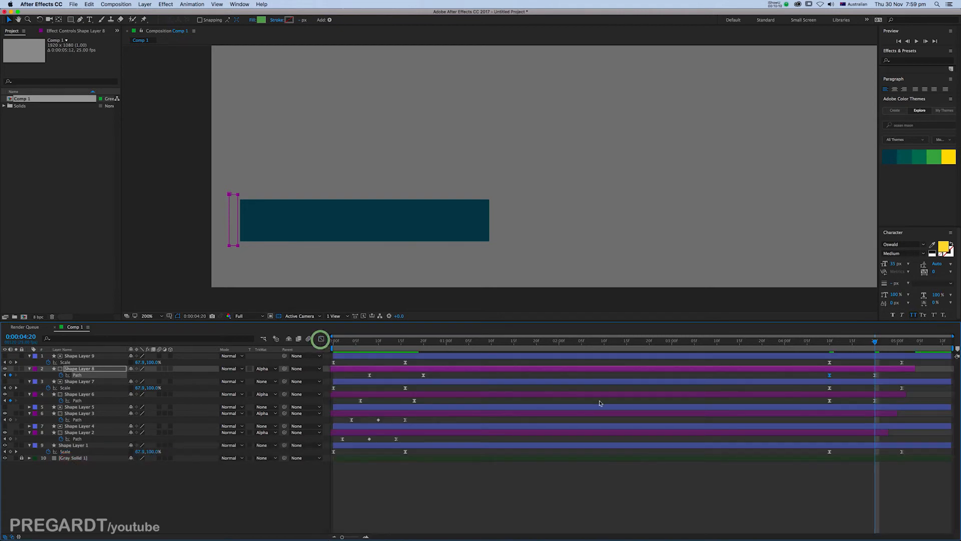
# - Preview the closing animation from 0:00:04:05, and play the whole composition from its start
pyautogui.click(807, 341)
pyautogui.press('b')
pyautogui.press('0')
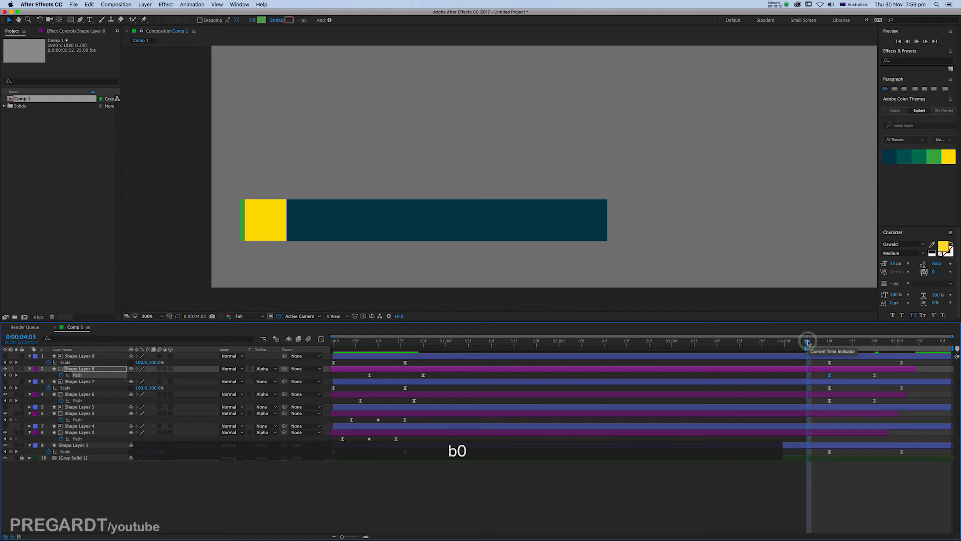
pyautogui.press('space')
pyautogui.moveTo(805, 348); pyautogui.dragTo(234, 376)
pyautogui.moveTo(332, 343); pyautogui.dragTo(313, 343)
pyautogui.press('0')
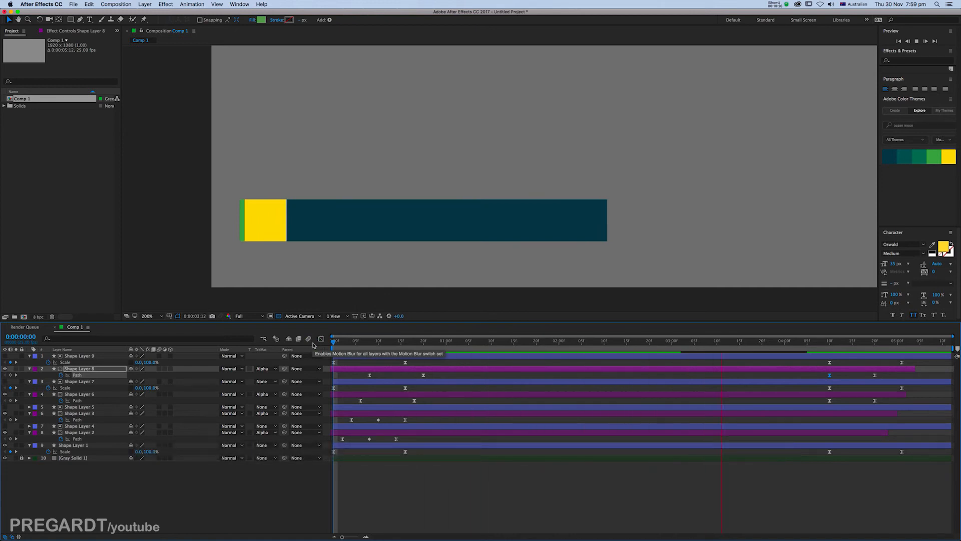
pyautogui.press('space')
# - Shift all closing Scale and Path keyframes earlier so the exit animation starts at 0:00:04:00
pyautogui.moveTo(811, 345); pyautogui.dragTo(829, 345)
pyautogui.moveTo(916, 358); pyautogui.dragTo(830, 455)
pyautogui.press('super+z')
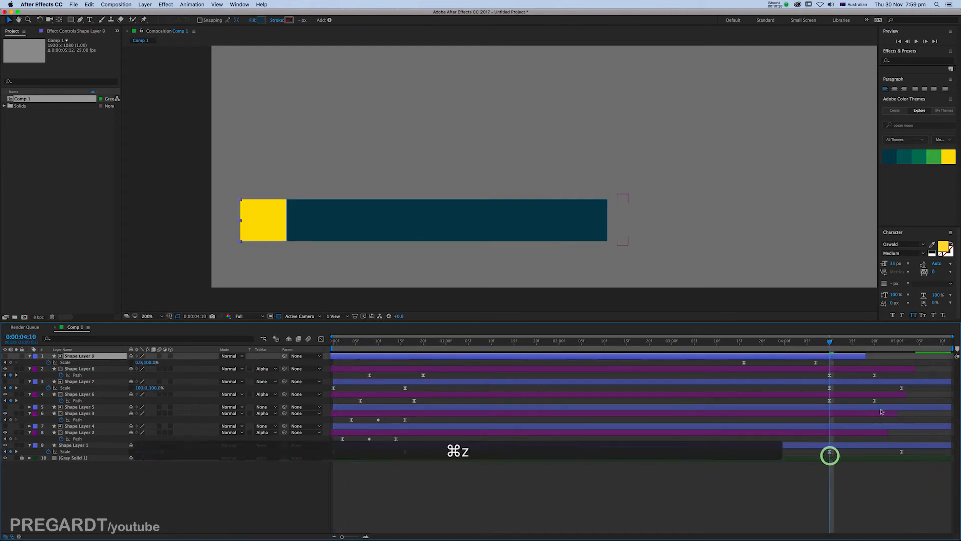
pyautogui.moveTo(915, 362); pyautogui.dragTo(816, 464)
pyautogui.moveTo(829, 364); pyautogui.dragTo(784, 371)
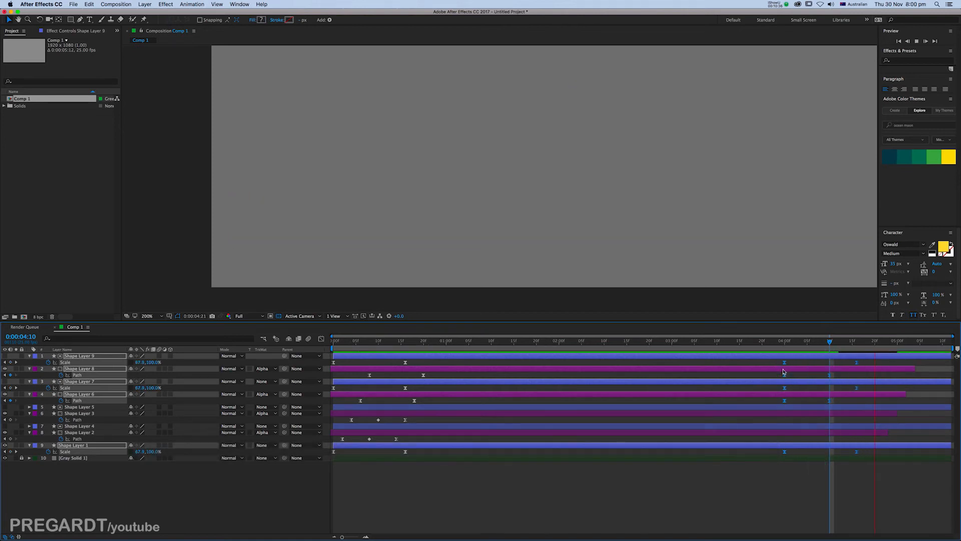
# - Create a new shape layer directly above Shape Layer 1, with the current time at 0:00:01:05
pyautogui.moveTo(353, 344); pyautogui.dragTo(469, 353)
pyautogui.click(517, 468)
pyautogui.moveTo(411, 242); pyautogui.dragTo(419, 226)
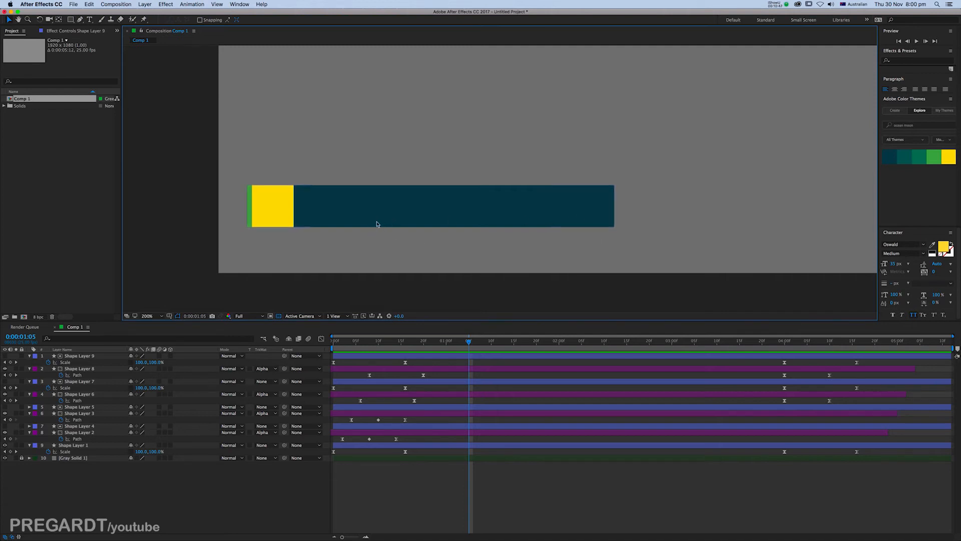
pyautogui.click(418, 446)
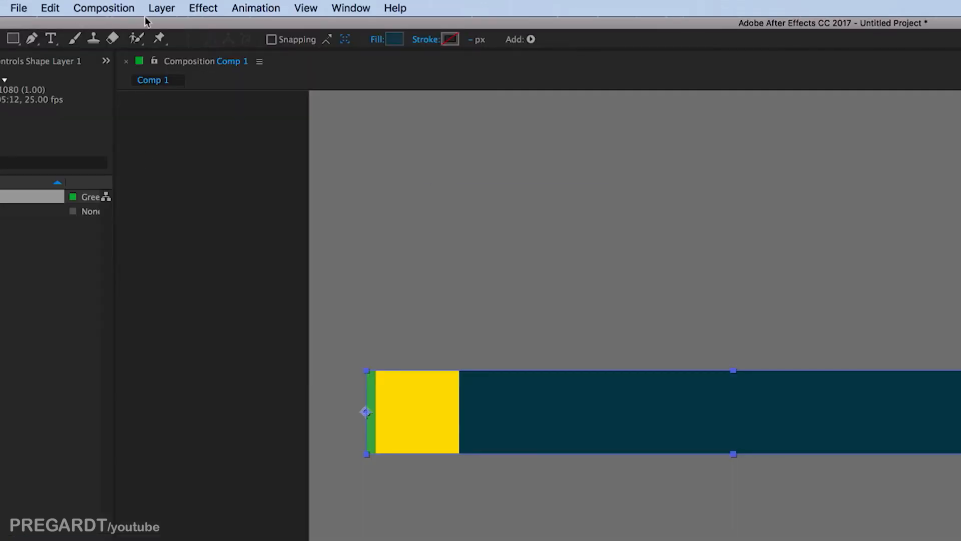
pyautogui.click(161, 8)
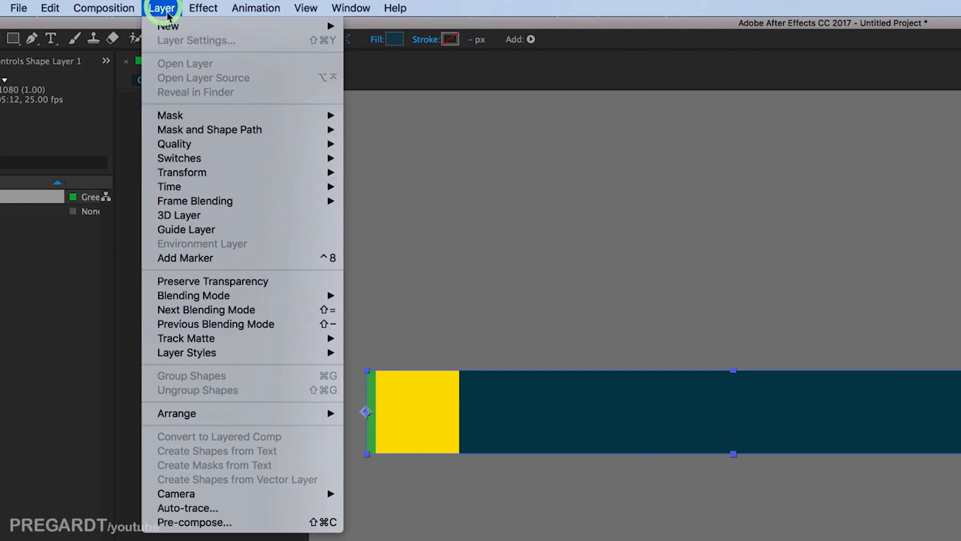
pyautogui.moveTo(175, 26)
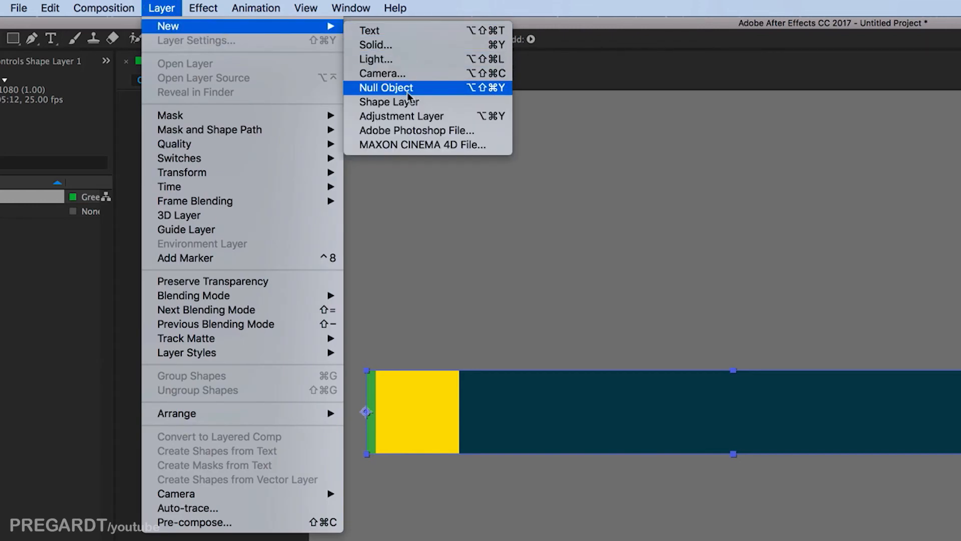
pyautogui.click(414, 103)
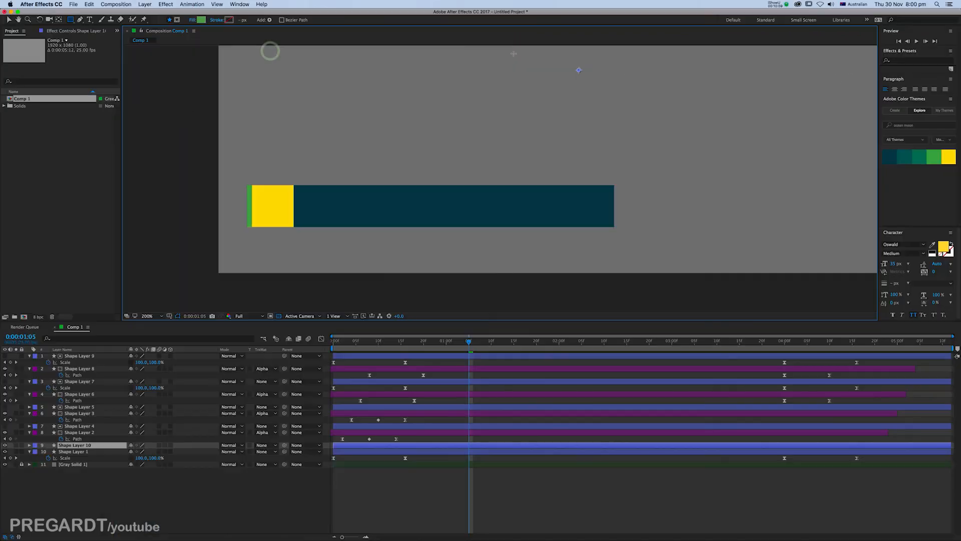
# - Draw a white-filled rectangle overlapping the middle of the dark bar's lower edge on Shape Layer 10
pyautogui.click(202, 20)
pyautogui.click(92, 189)
pyautogui.click(276, 199)
pyautogui.moveTo(348, 214); pyautogui.dragTo(567, 247)
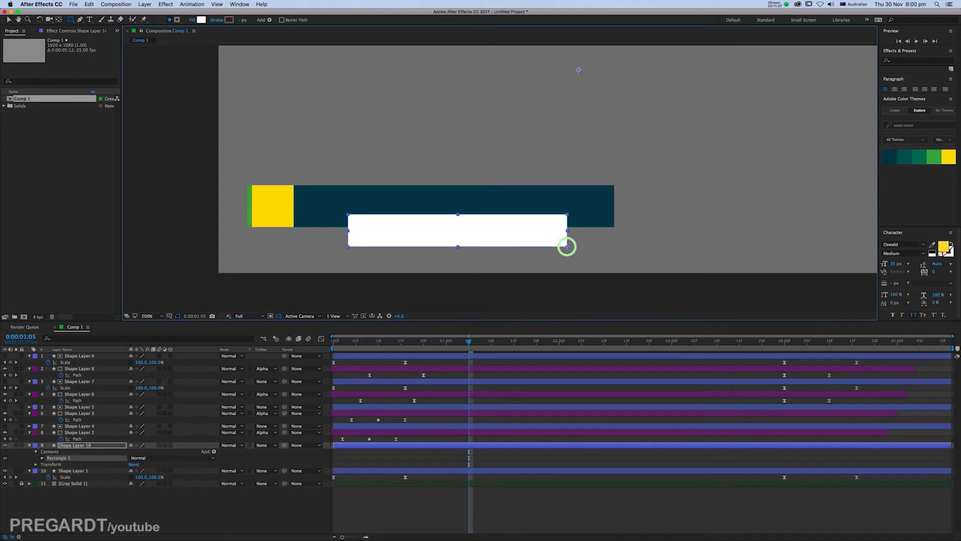
pyautogui.press('v')
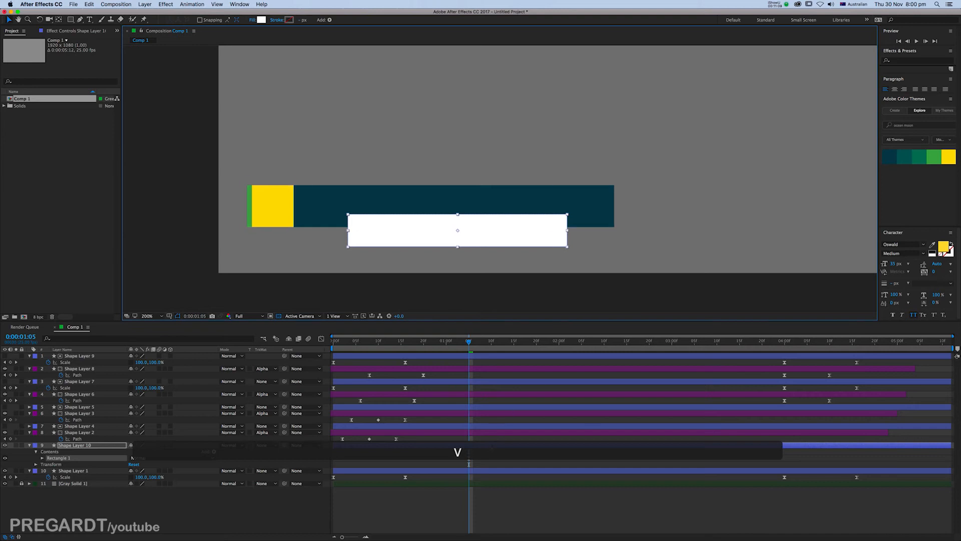
# - Place Shape Layer 10 beneath Shape Layer 1 and give it a white label colour
pyautogui.moveTo(87, 458); pyautogui.dragTo(89, 477)
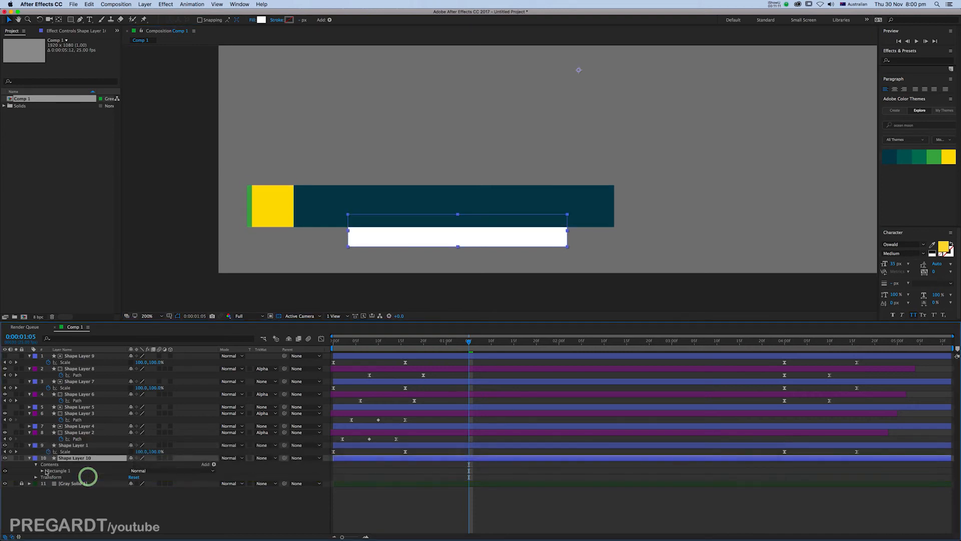
pyautogui.click(34, 458)
pyautogui.click(48, 467)
pyautogui.click(436, 460)
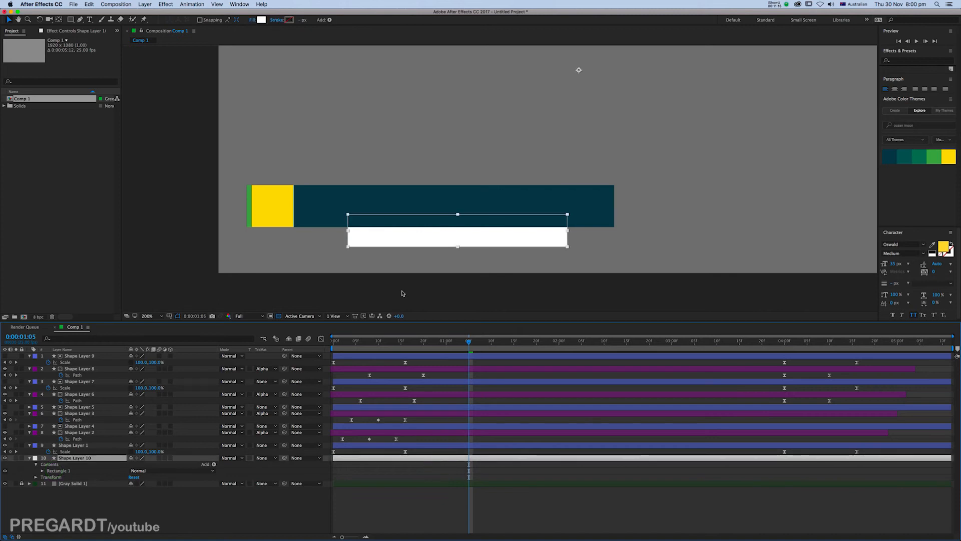
# - Move the white rectangle's anchor point to the middle of its left edge
pyautogui.press('y')
pyautogui.moveTo(561, 83); pyautogui.dragTo(377, 202)
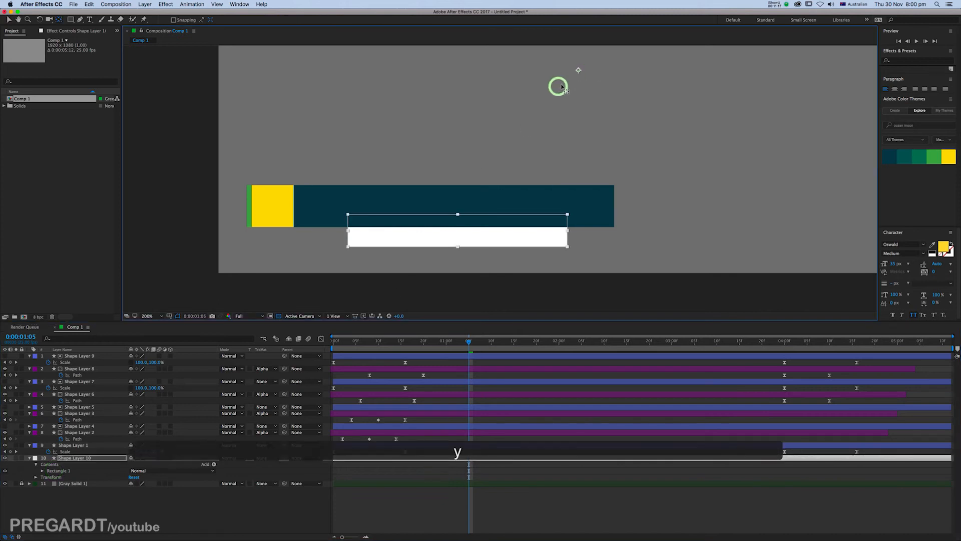
pyautogui.moveTo(589, 217); pyautogui.dragTo(532, 272)
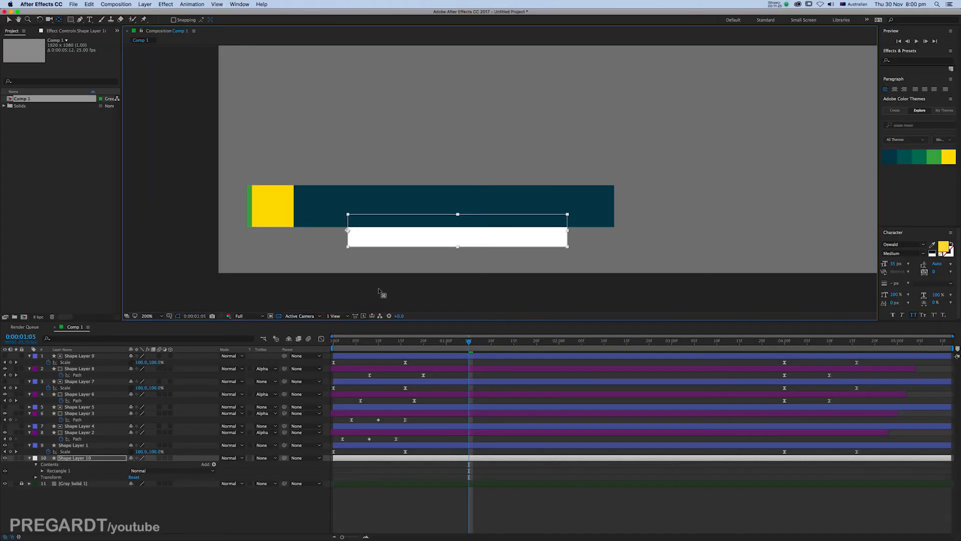
pyautogui.click(436, 469)
pyautogui.click(438, 459)
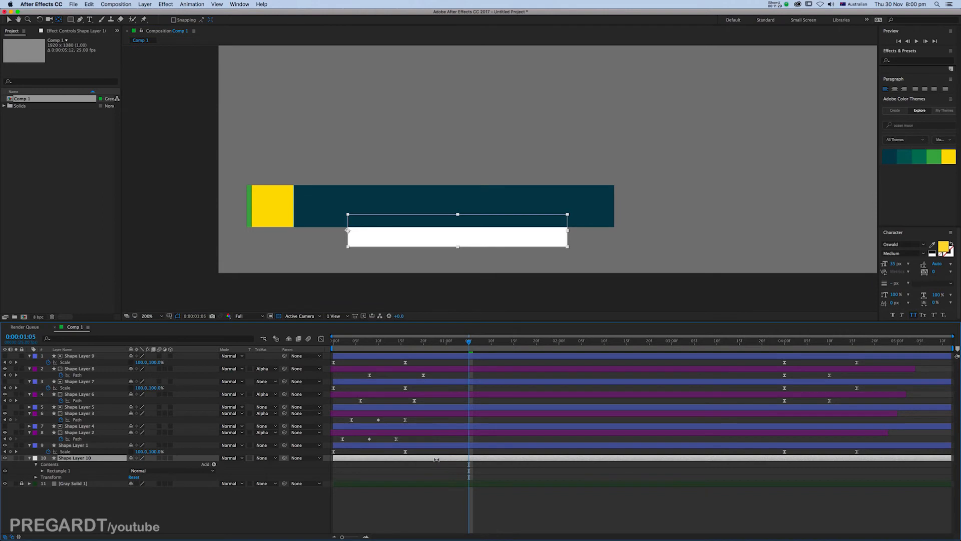
# - Copy all of Shape Layer 1's Scale keyframes onto Shape Layer 10, starting at 0:00:00:00
pyautogui.moveTo(414, 450); pyautogui.dragTo(323, 459)
pyautogui.moveTo(865, 451); pyautogui.dragTo(326, 459)
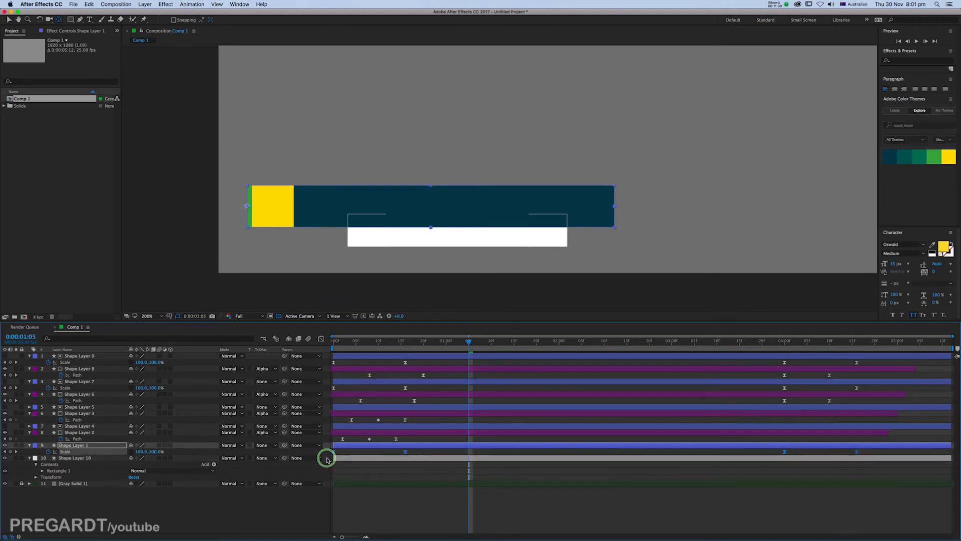
pyautogui.press('cmd+c')
pyautogui.moveTo(350, 343); pyautogui.dragTo(314, 344)
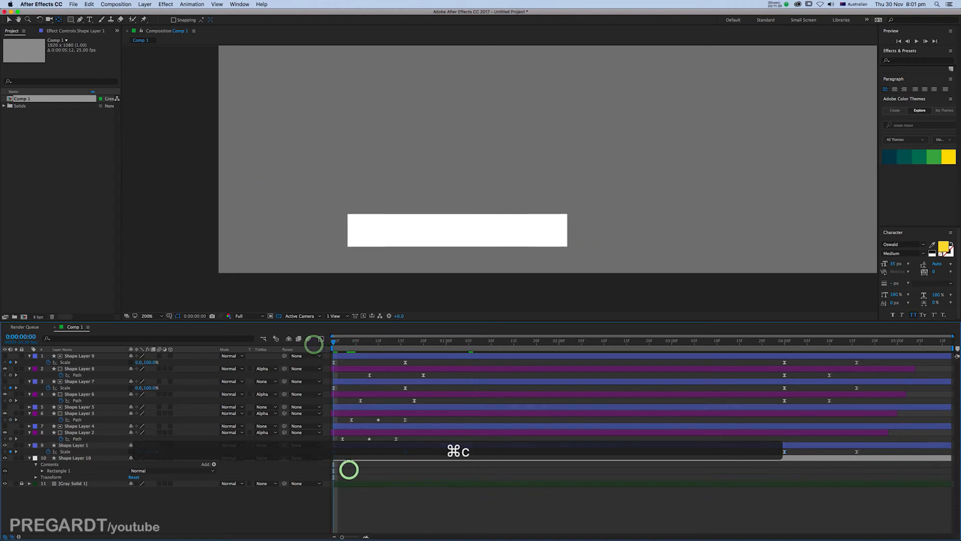
pyautogui.click(349, 457)
pyautogui.moveTo(866, 449); pyautogui.dragTo(324, 456)
pyautogui.press('cmd+c')
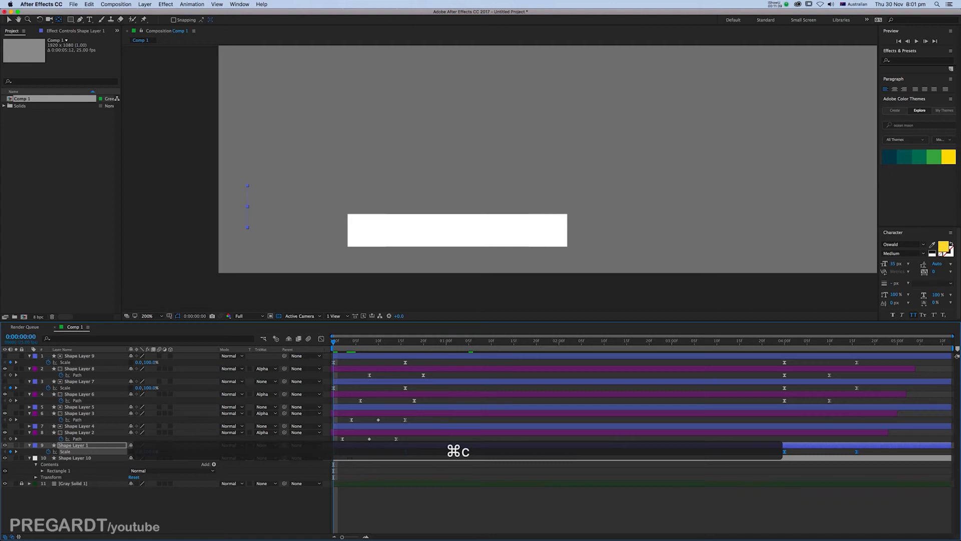
pyautogui.click(349, 458)
pyautogui.press('cmd+v')
# - Reveal Shape Layer 10's Scale keyframes, delay the opening pair to begin at about 0:00:00:07, and preview the animation
pyautogui.moveTo(342, 343); pyautogui.dragTo(463, 362)
pyautogui.press('v')
pyautogui.click(427, 471)
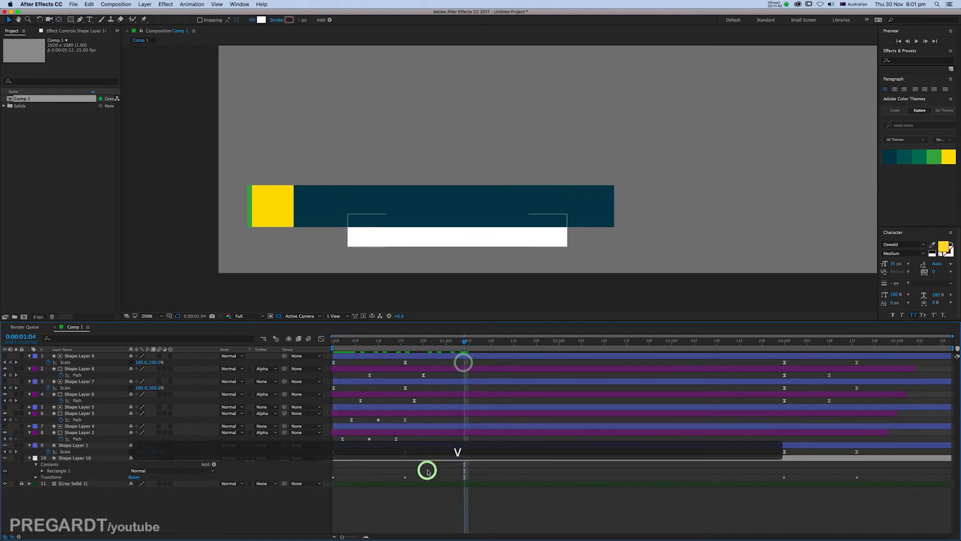
pyautogui.click(418, 460)
pyautogui.press('u')
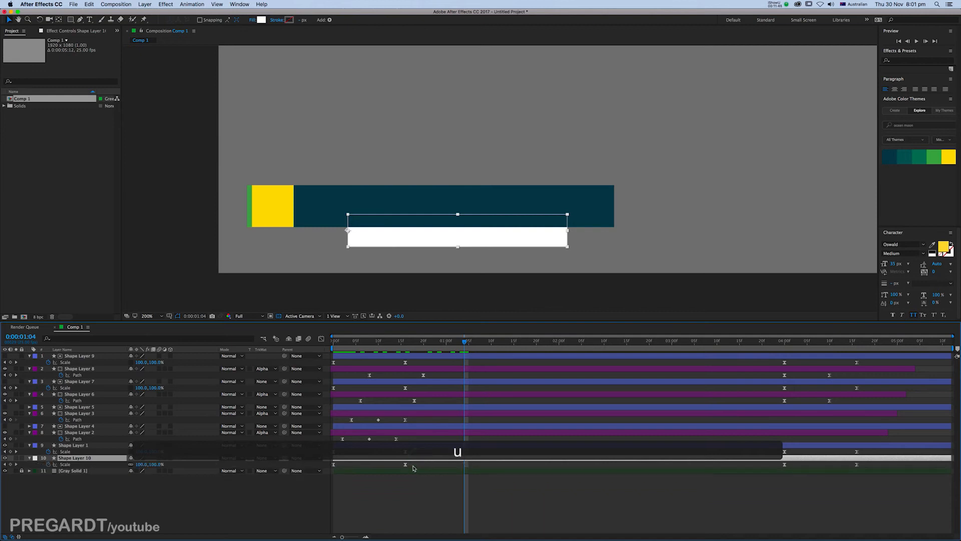
pyautogui.moveTo(411, 459); pyautogui.dragTo(365, 468)
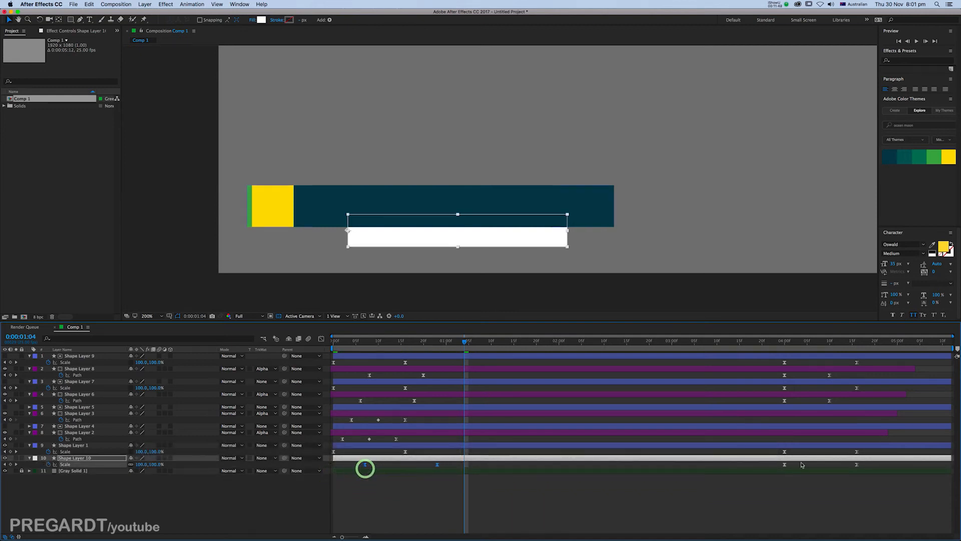
pyautogui.press('KP_0')
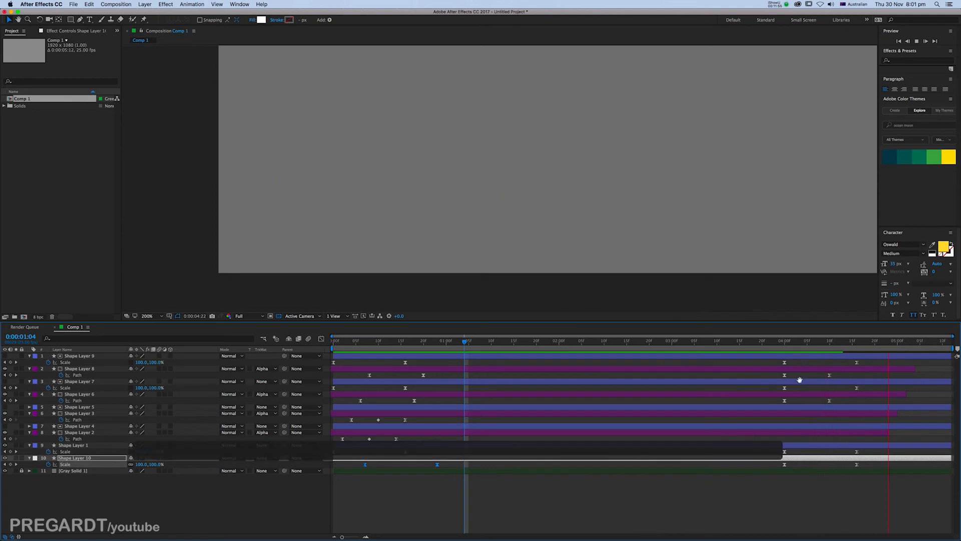
# - Set the current time to 0:00:00:24 and collapse the revealed keyframe properties of all layers
pyautogui.click(344, 345)
pyautogui.moveTo(345, 345); pyautogui.dragTo(443, 366)
pyautogui.click(486, 465)
pyautogui.click(487, 459)
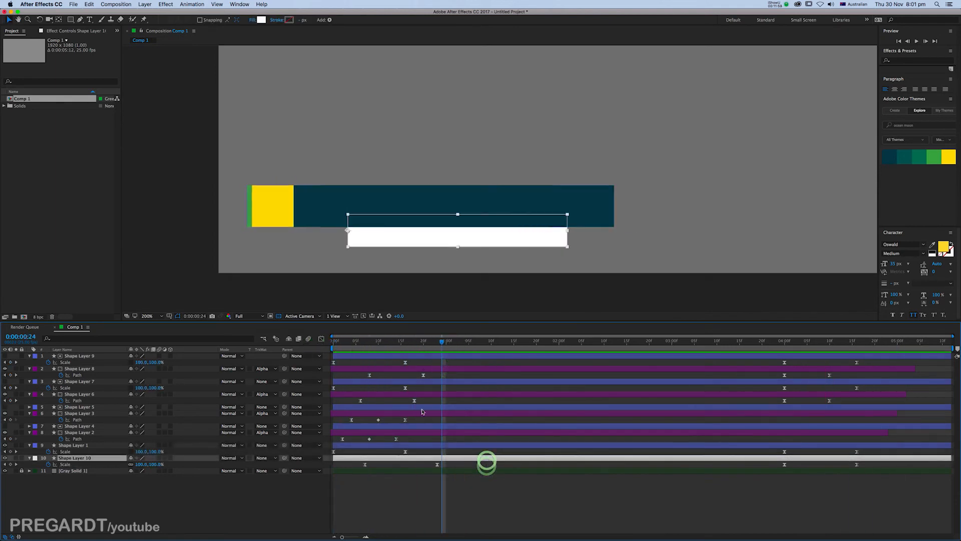
pyautogui.click(473, 401)
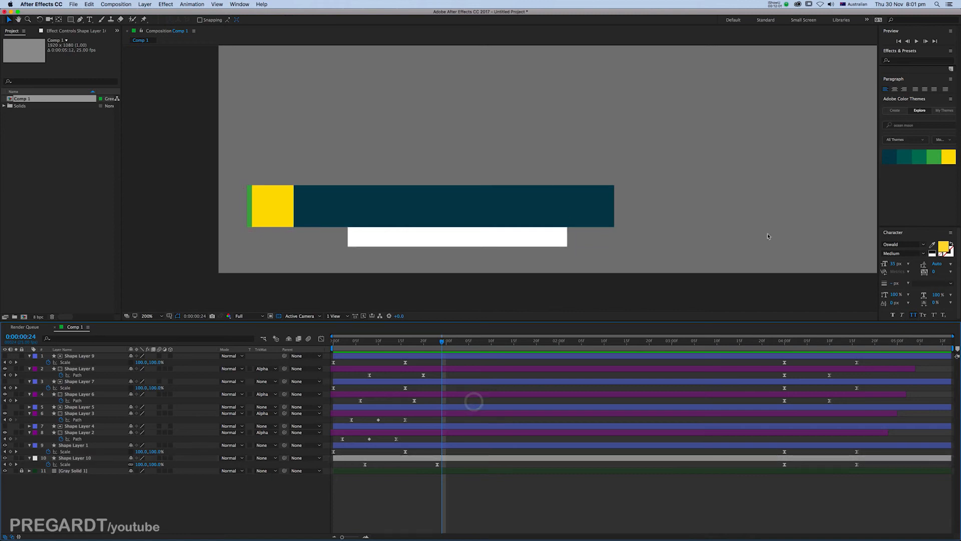
pyautogui.press('u')
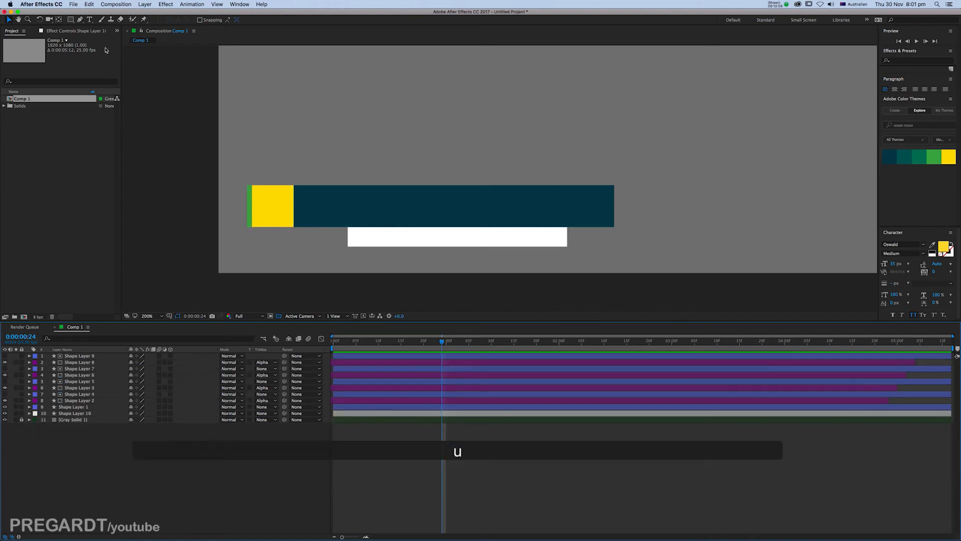
# - Add a text box on the dark bar beside the yellow square reading "Template - your name"
pyautogui.click(89, 20)
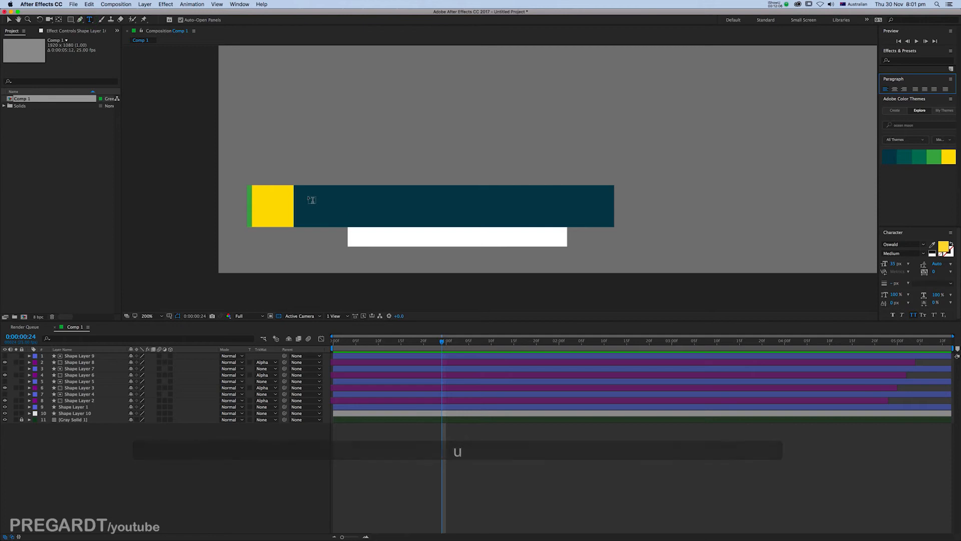
pyautogui.moveTo(311, 195); pyautogui.dragTo(585, 216)
pyautogui.write('Template')
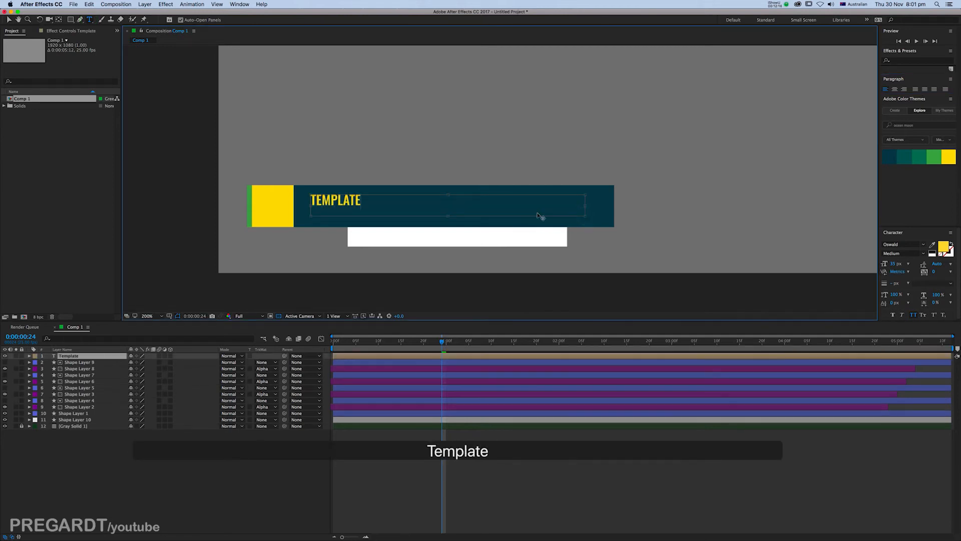
pyautogui.write(' -')
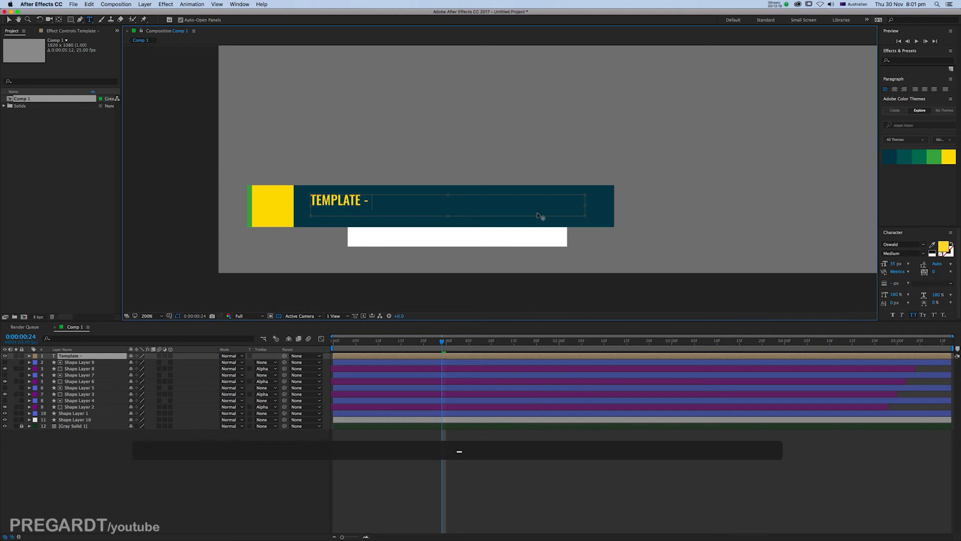
pyautogui.write(' your name')
# - Recolour the whole title text on the dark bar white (FFFFFF)
pyautogui.moveTo(540, 210); pyautogui.dragTo(288, 199)
pyautogui.click(943, 247)
pyautogui.click(100, 193)
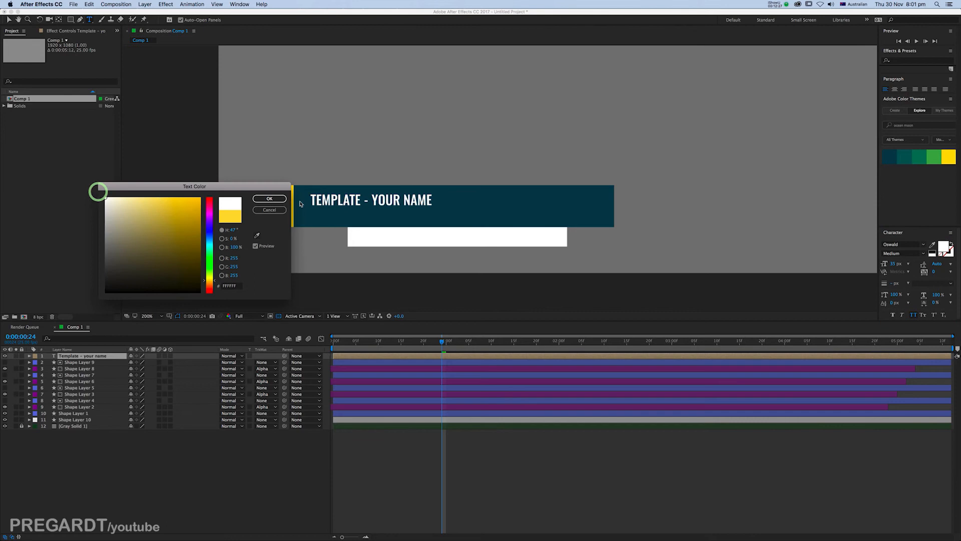
pyautogui.click(269, 198)
# - Enlarge the title text to 46 px and reposition it so it sits vertically centred in the dark bar
pyautogui.click(9, 20)
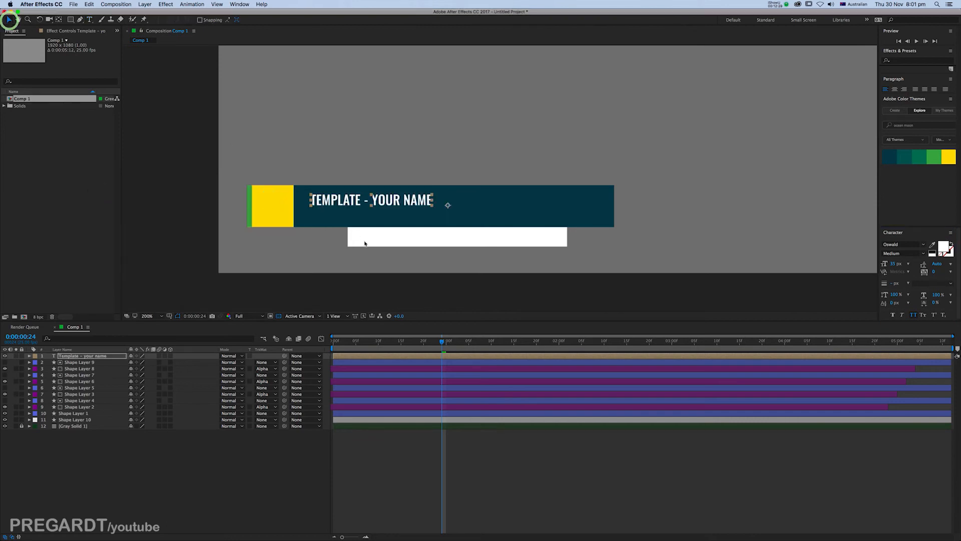
pyautogui.moveTo(894, 265); pyautogui.dragTo(900, 264)
pyautogui.moveTo(421, 205); pyautogui.dragTo(428, 210)
# - Add a text box over the white sub-bar reading "@ social network"
pyautogui.click(90, 19)
pyautogui.moveTo(364, 232); pyautogui.dragTo(546, 253)
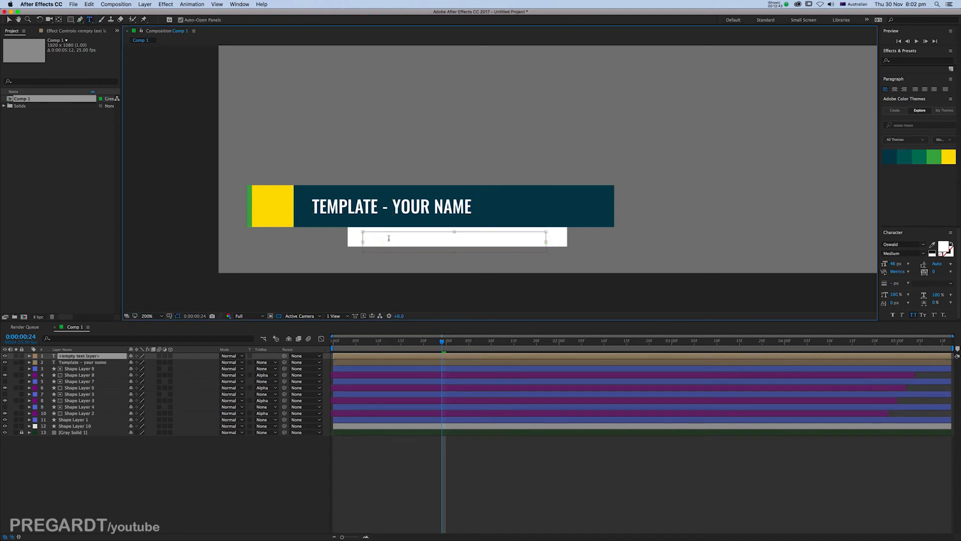
pyautogui.write('@ social network')
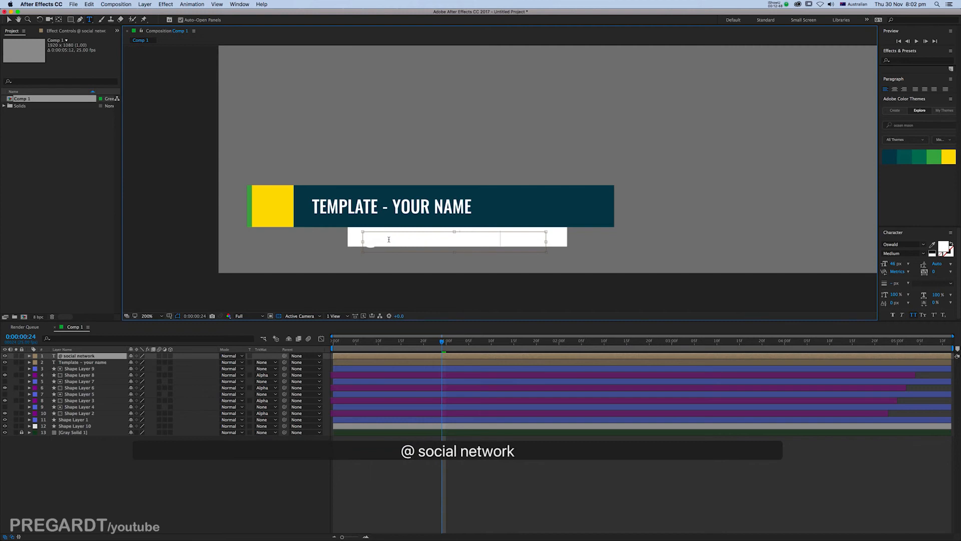
# - Colour the "@ social network" text with the dark blue theme swatch and reduce it to 23 px
pyautogui.moveTo(358, 235); pyautogui.dragTo(502, 239)
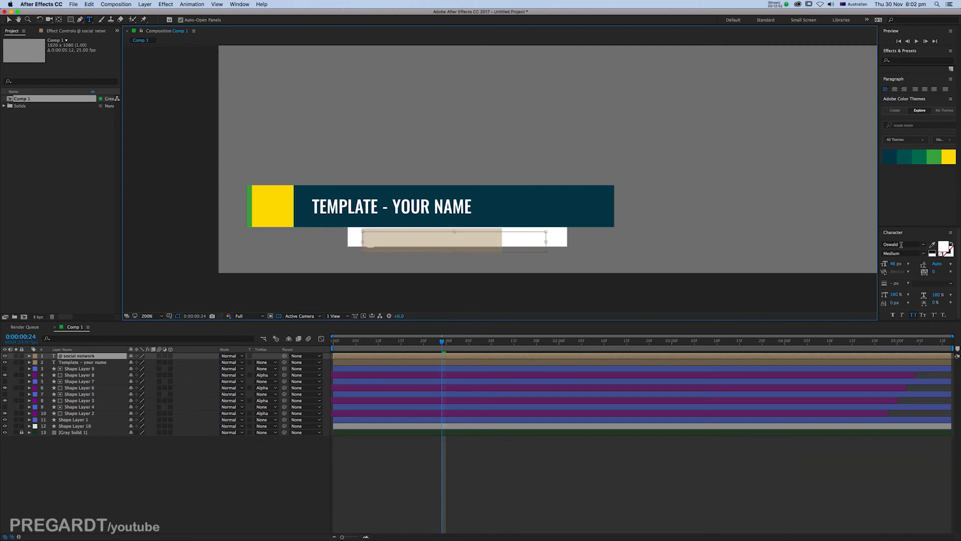
pyautogui.click(933, 244)
pyautogui.click(891, 156)
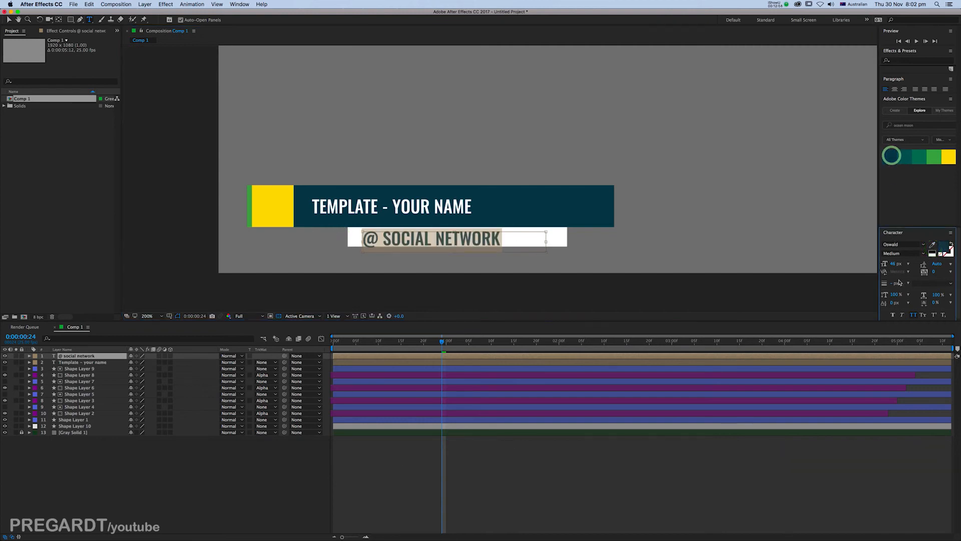
pyautogui.moveTo(892, 264); pyautogui.dragTo(880, 261)
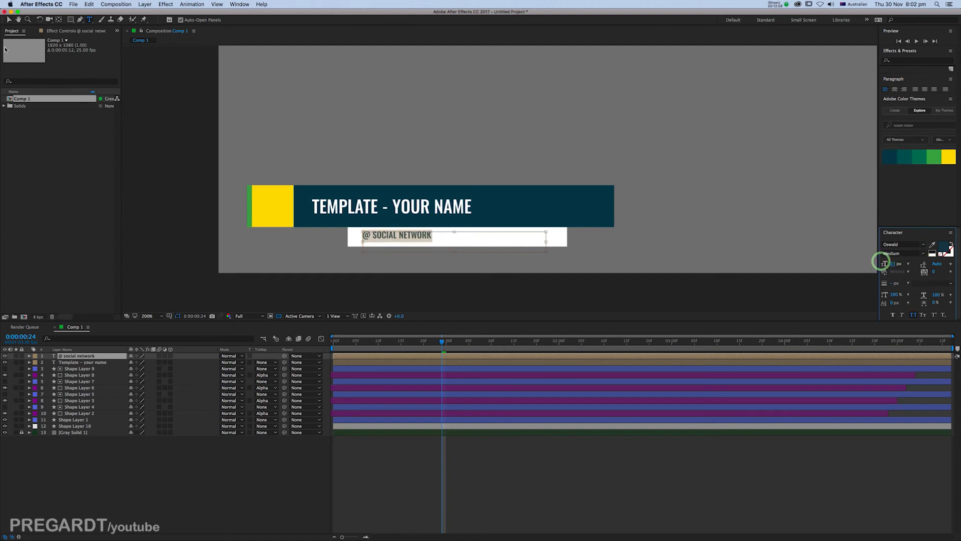
# - Reposition the "@ social network" text so it sits vertically centred near the start of the white sub-bar
pyautogui.click(8, 19)
pyautogui.click(421, 237)
pyautogui.moveTo(419, 239); pyautogui.dragTo(405, 241)
# - Move the anchor points of the "@ social network" and title text layers to the centre of their text
pyautogui.press('y')
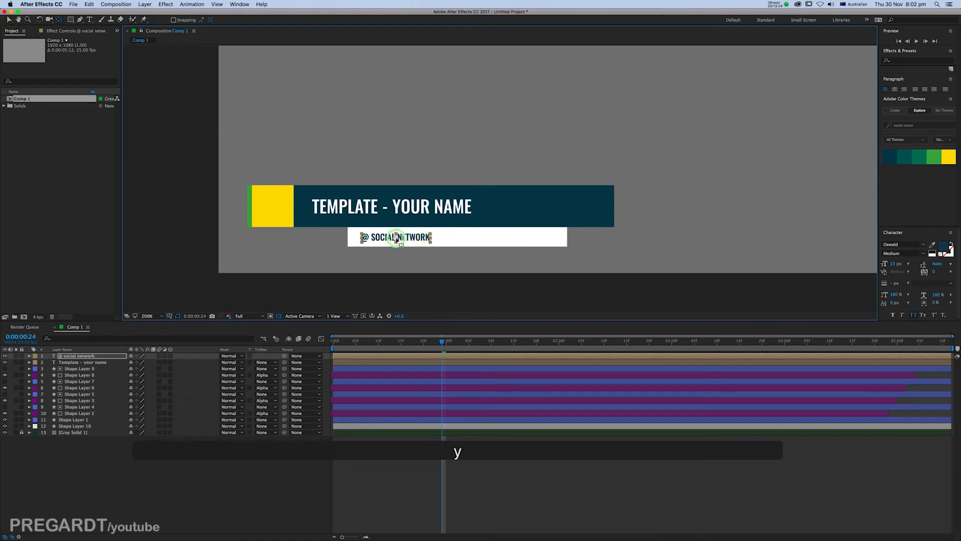
pyautogui.click(413, 215)
pyautogui.moveTo(453, 215); pyautogui.dragTo(392, 207)
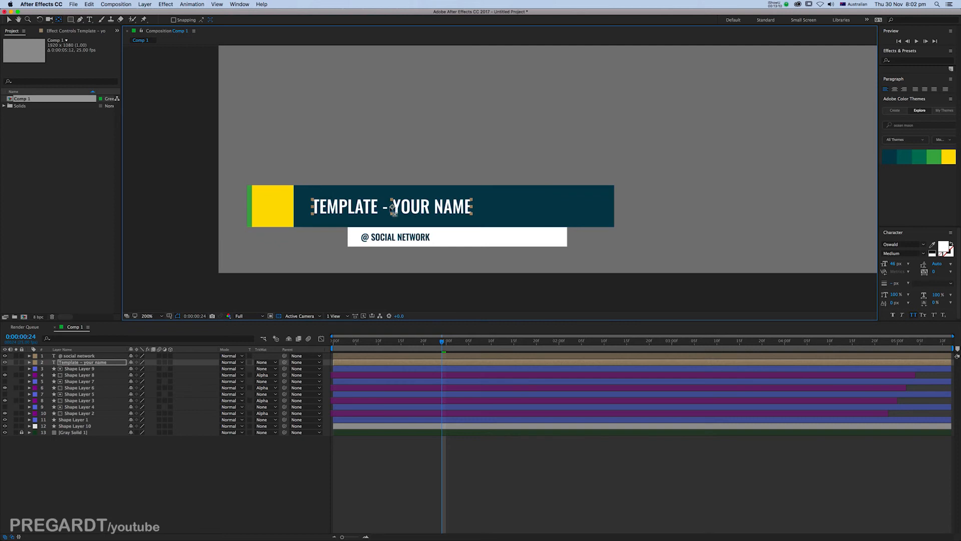
pyautogui.click(401, 240)
pyautogui.click(414, 210)
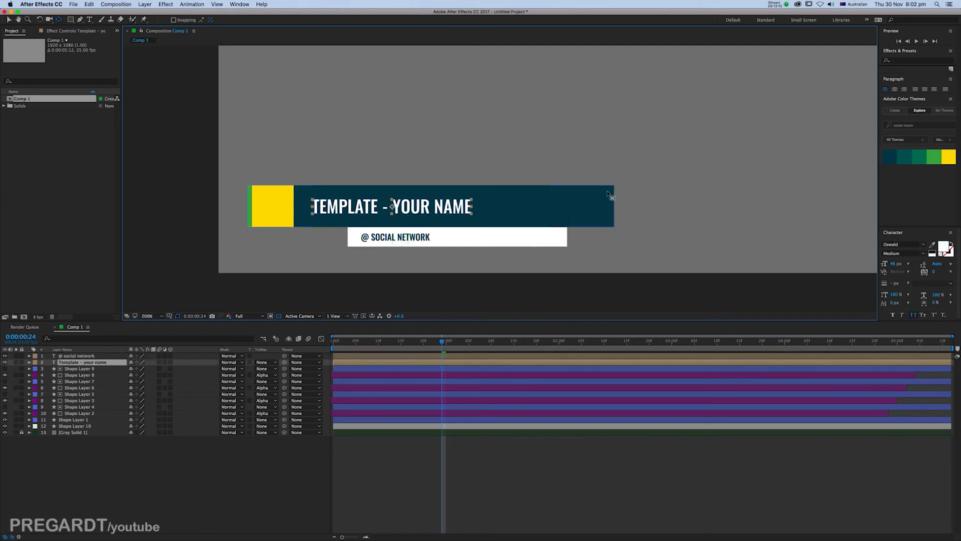
pyautogui.click(606, 192)
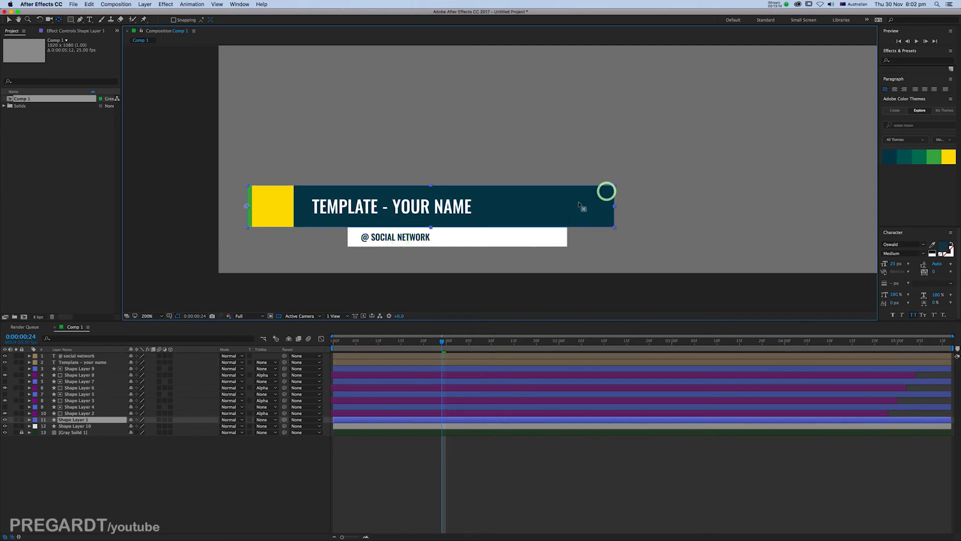
# - Keyframe the title's Position at 0:00:00:24, and at 0:00:00:00 move it left to 289.5, 903.5, aligned with the bar's left edge
pyautogui.click(436, 363)
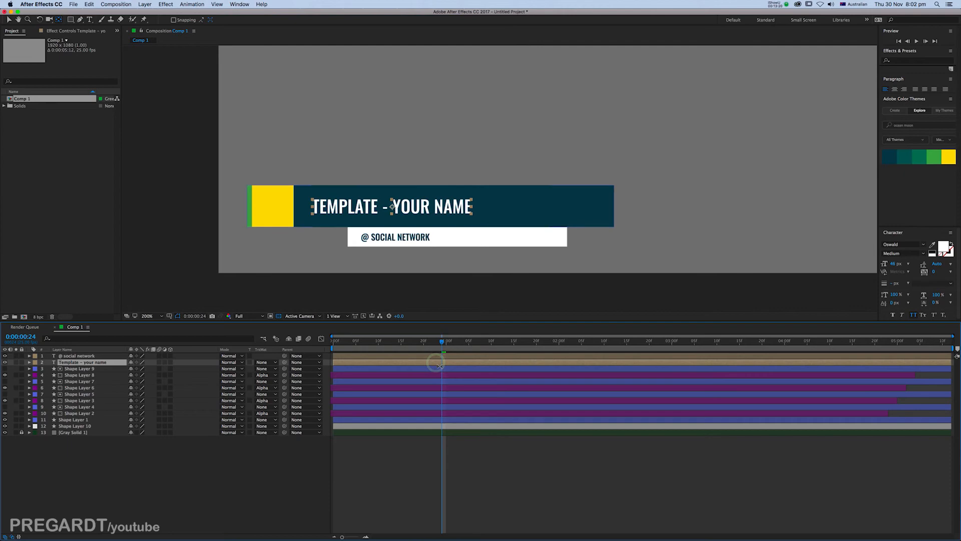
pyautogui.press('p')
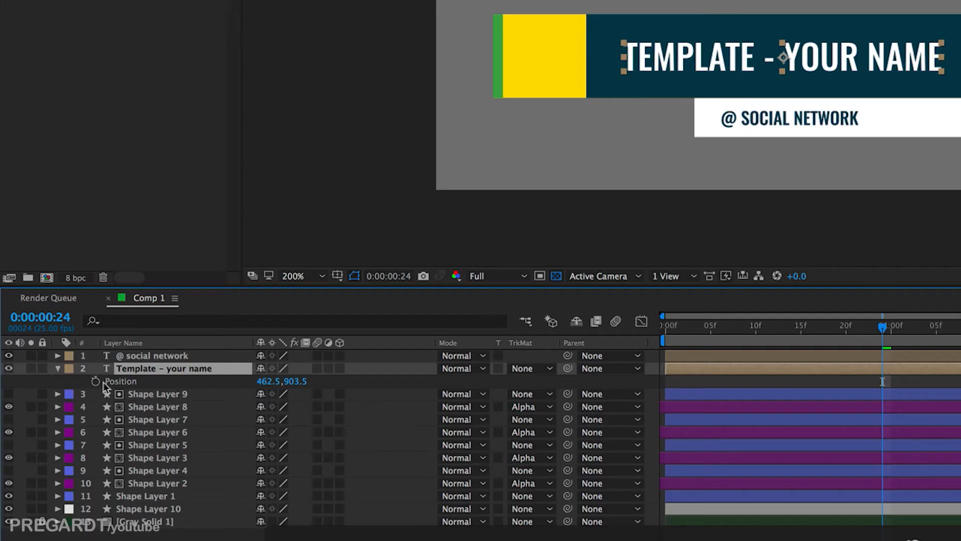
pyautogui.click(48, 369)
pyautogui.click(441, 342)
pyautogui.moveTo(881, 331); pyautogui.dragTo(616, 332)
pyautogui.press('v')
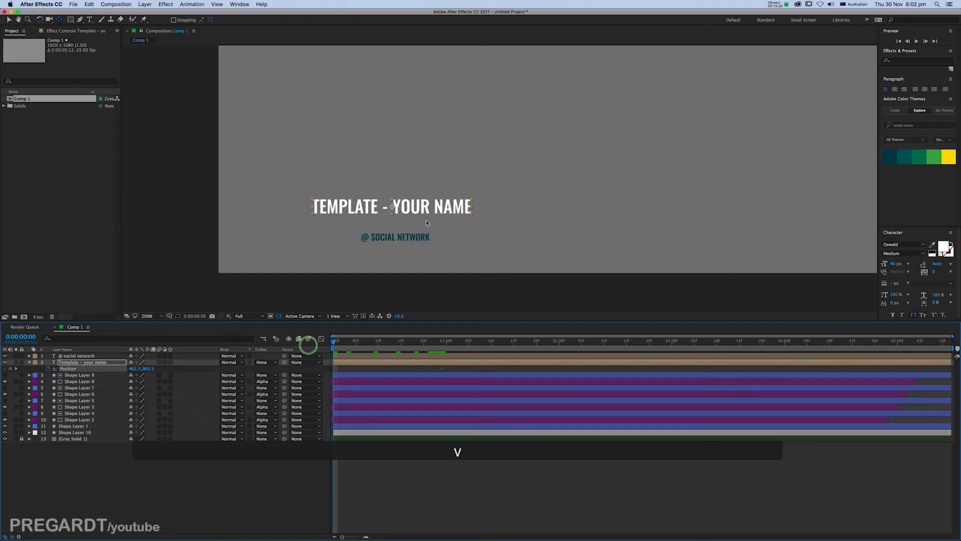
pyautogui.moveTo(446, 207); pyautogui.dragTo(381, 205)
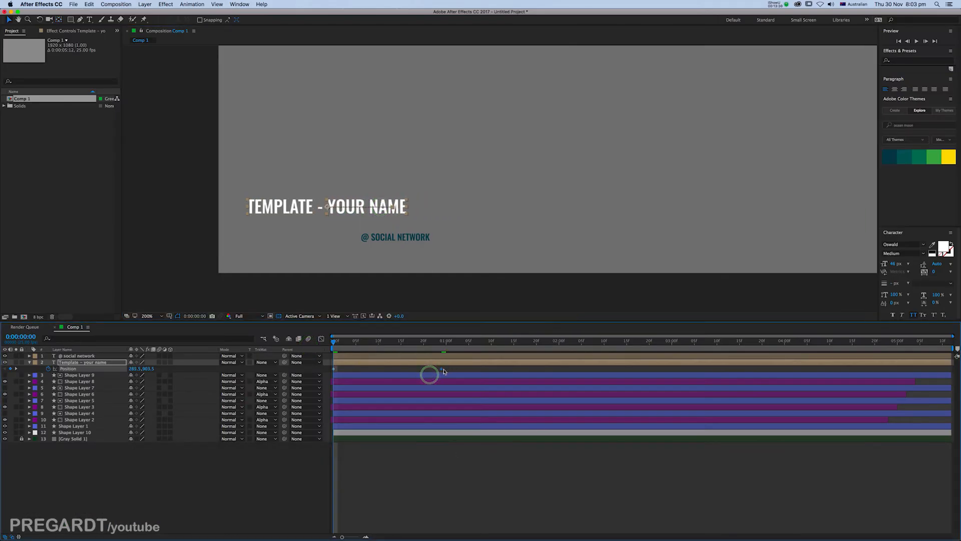
# - Ease the title's final Position keyframe, lengthen its incoming handle in the speed graph, and preview the animation
pyautogui.click(321, 339)
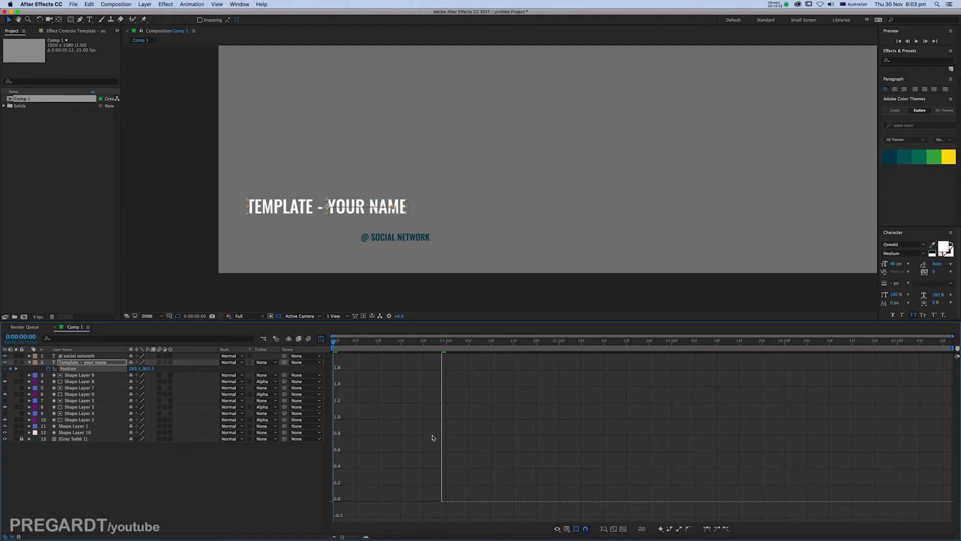
pyautogui.press('F9')
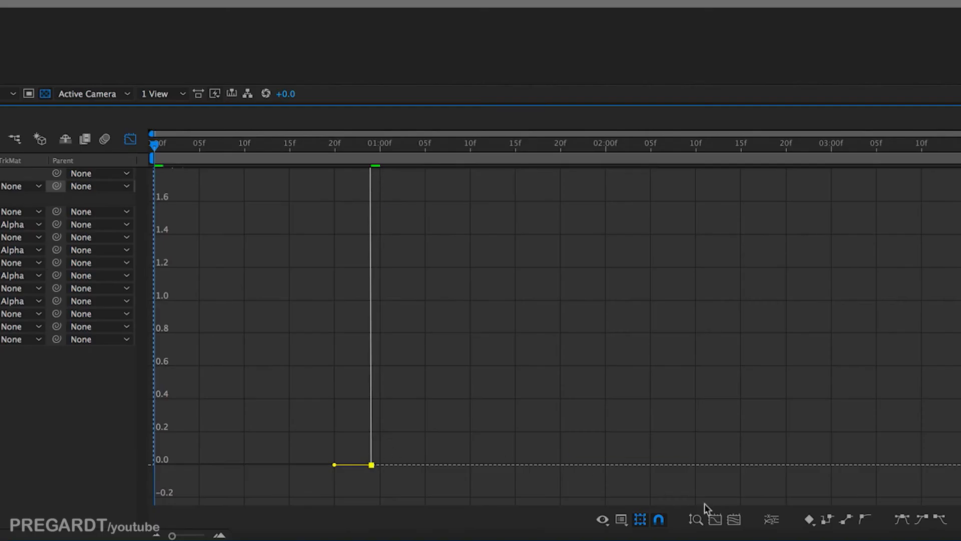
pyautogui.click(735, 521)
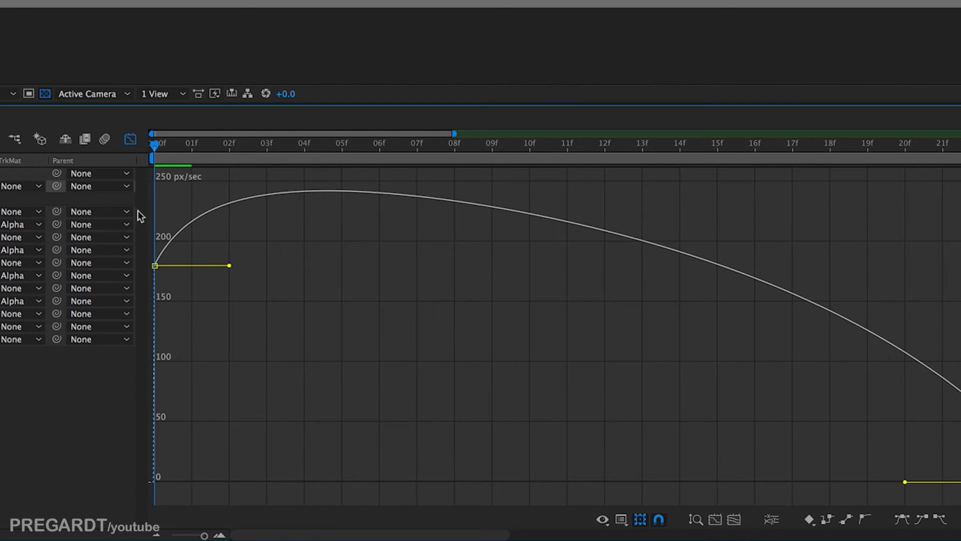
pyautogui.rightClick(448, 303)
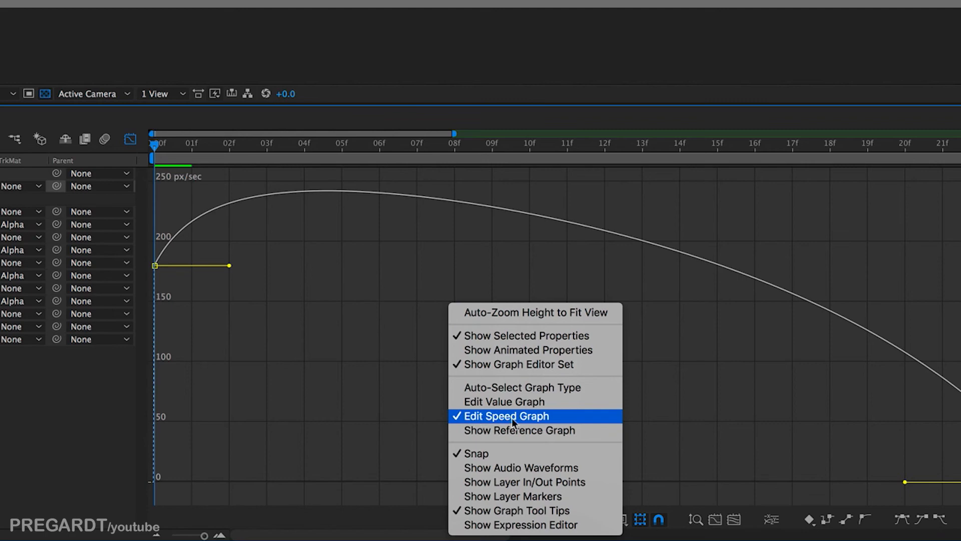
pyautogui.click(711, 376)
pyautogui.moveTo(816, 489); pyautogui.dragTo(649, 512)
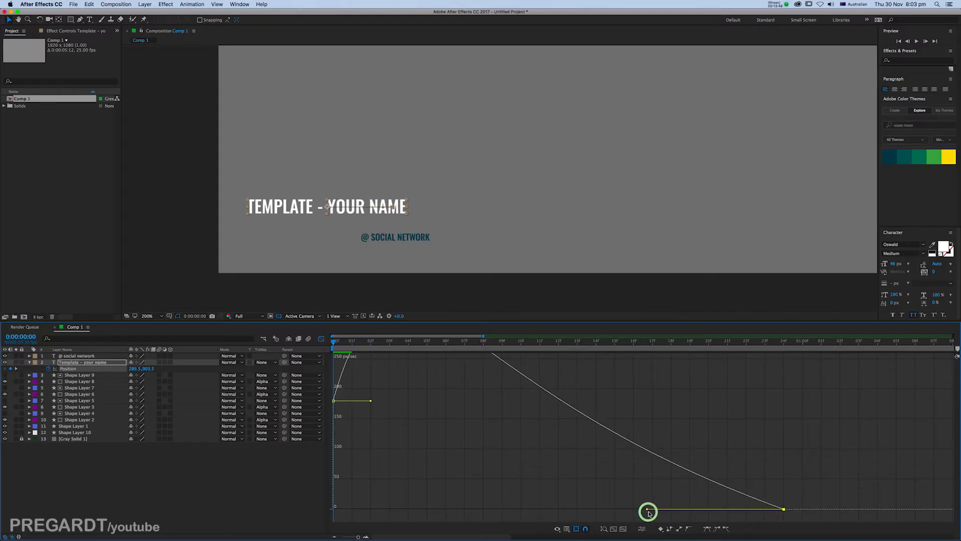
pyautogui.press('0')
pyautogui.press('0')
pyautogui.press('0')
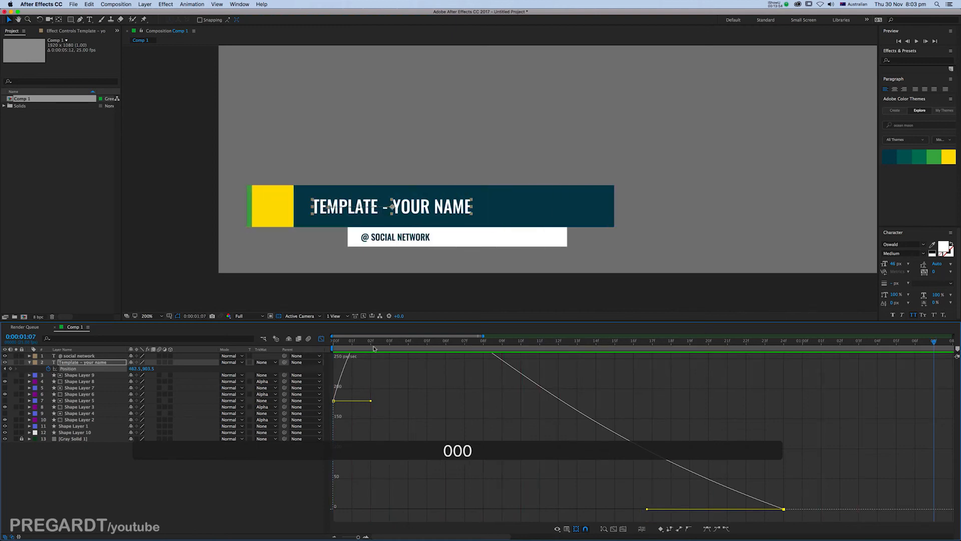
# - Return to the layer timeline, move the title's final Position keyframe earlier to about 0:00:00:17, and preview the animation
pyautogui.click(320, 339)
pyautogui.click(779, 369)
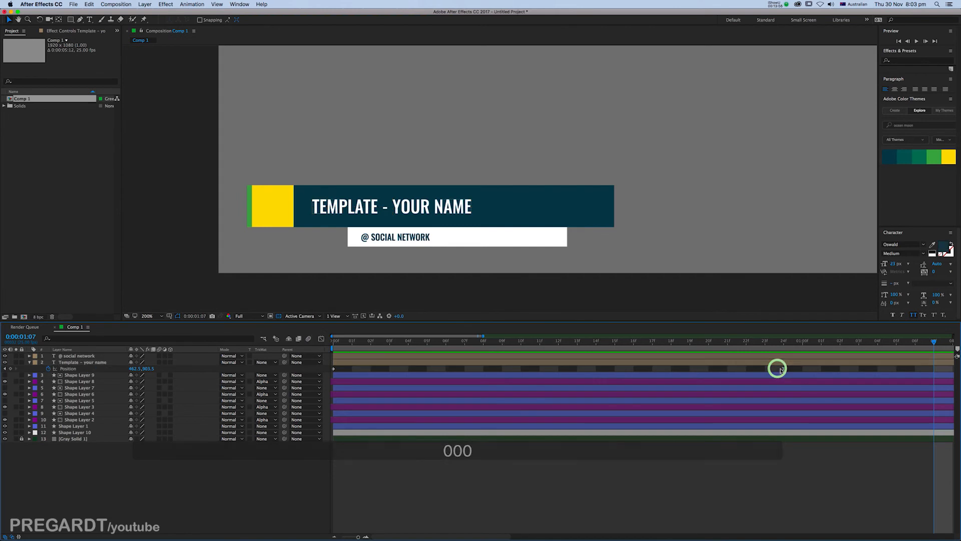
pyautogui.moveTo(353, 537); pyautogui.dragTo(349, 536)
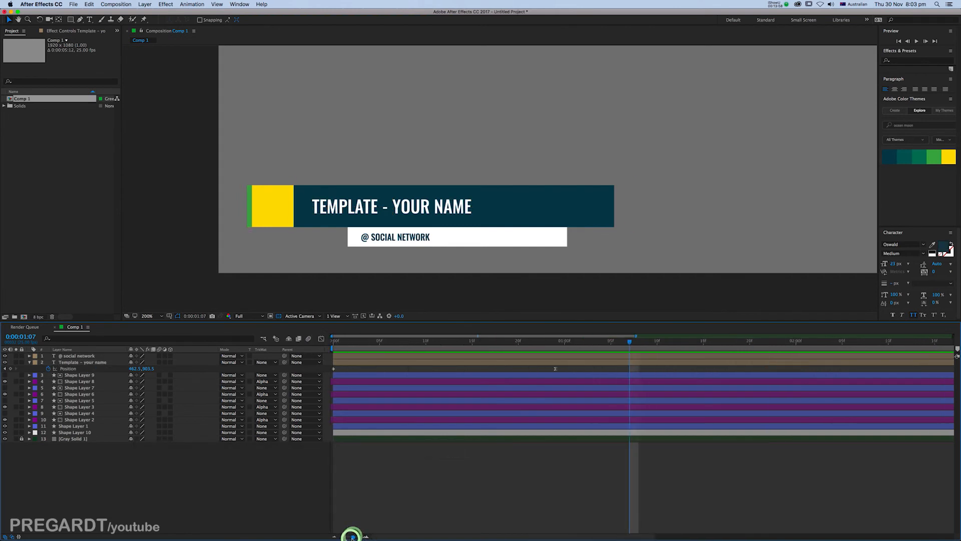
pyautogui.click(451, 371)
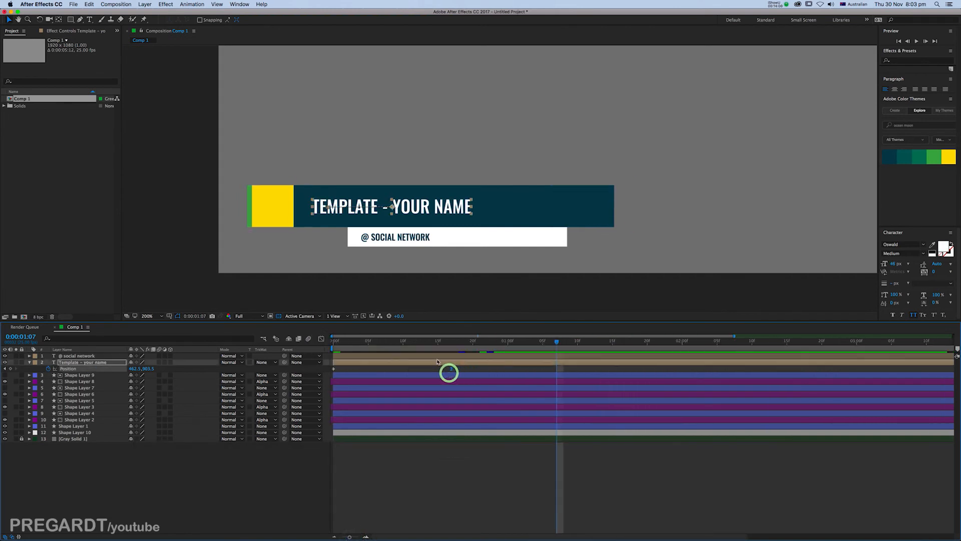
pyautogui.press('0')
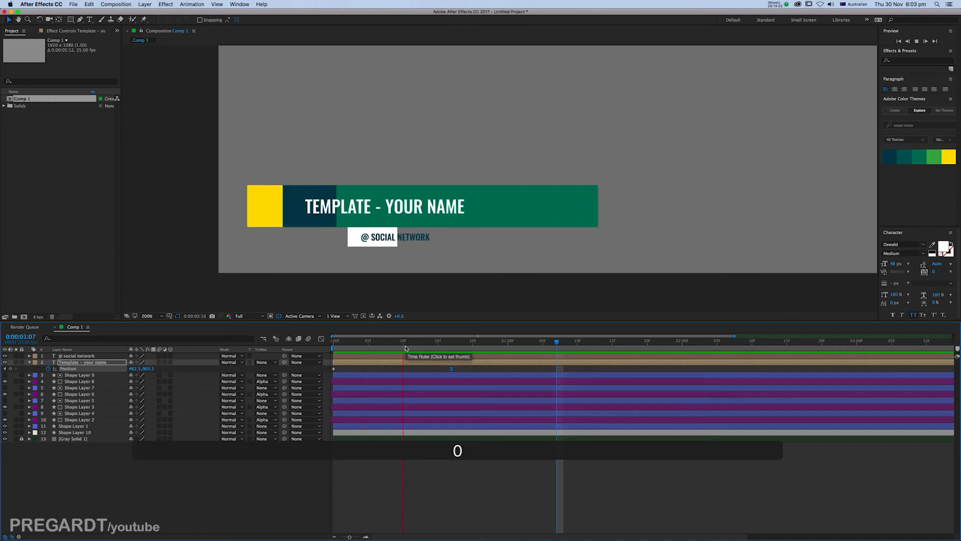
# - Paste a copy of Shape Layer 1 directly above the title layer and use it as the title's alpha matte
pyautogui.moveTo(416, 343); pyautogui.dragTo(447, 358)
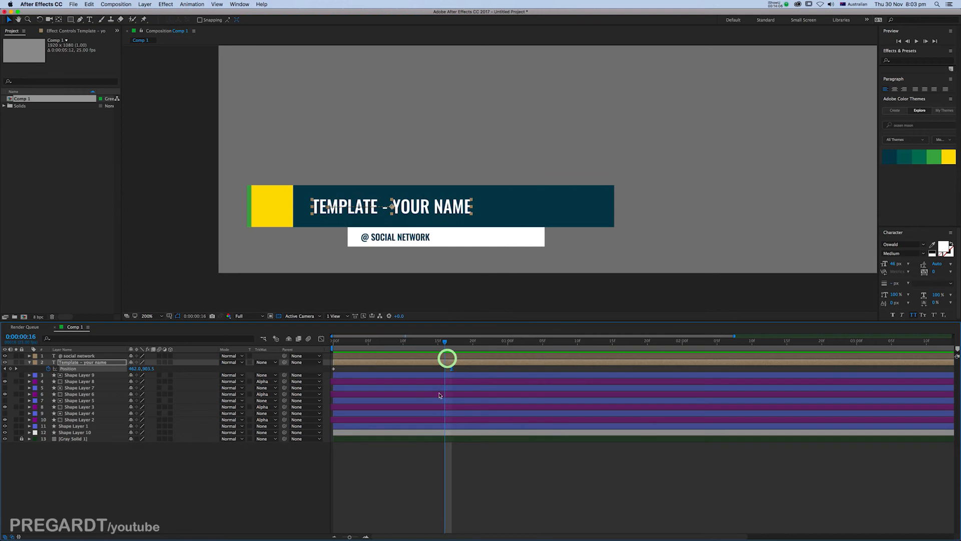
pyautogui.click(584, 206)
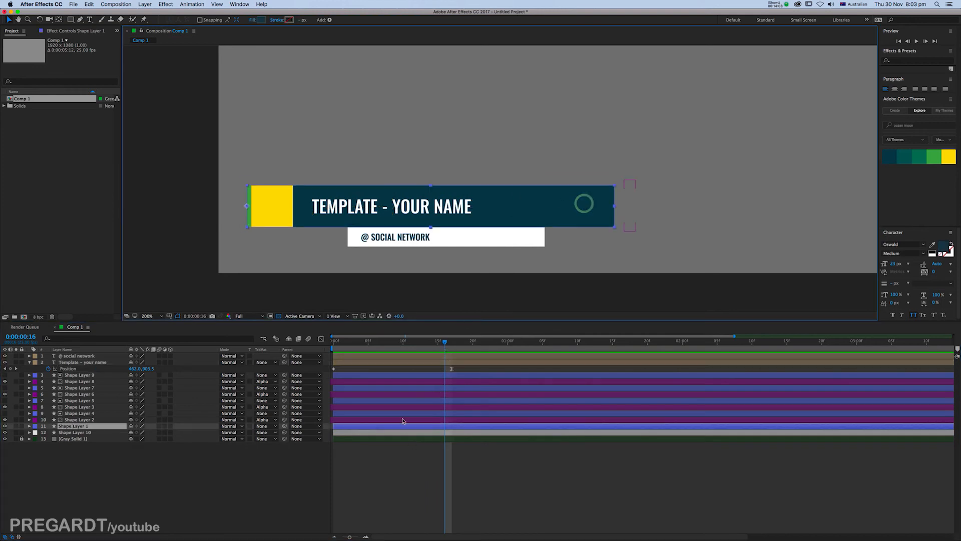
pyautogui.press('super+c')
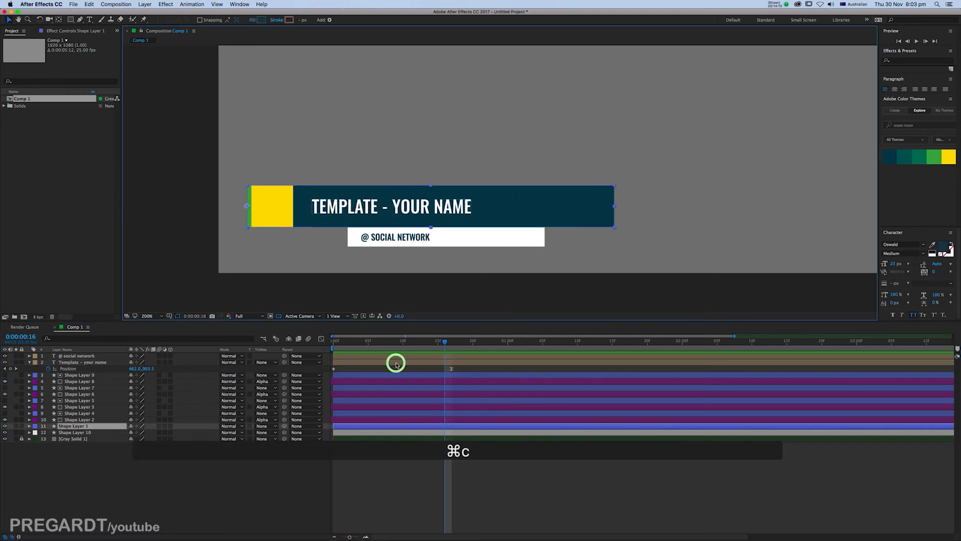
pyautogui.click(396, 362)
pyautogui.press('super+v')
pyautogui.click(394, 369)
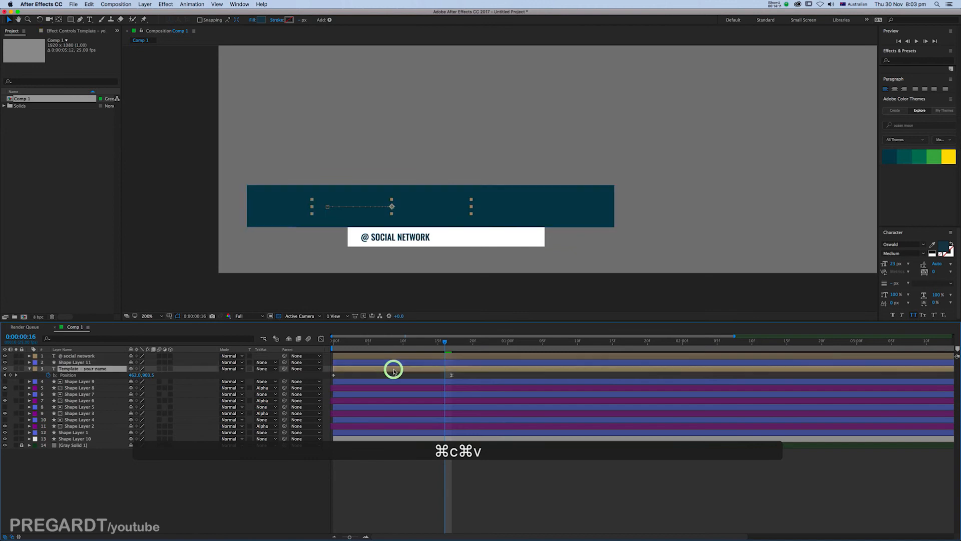
pyautogui.click(262, 372)
pyautogui.click(270, 386)
# - Move the title layer and its matte Shape Layer 11 down the stack to directly above Shape Layer 1
pyautogui.click(400, 345)
pyautogui.moveTo(393, 344); pyautogui.dragTo(457, 355)
pyautogui.click(373, 362)
pyautogui.keyDown('shift'); pyautogui.click(367, 371); pyautogui.keyUp('shift')
pyautogui.moveTo(101, 371); pyautogui.dragTo(109, 430)
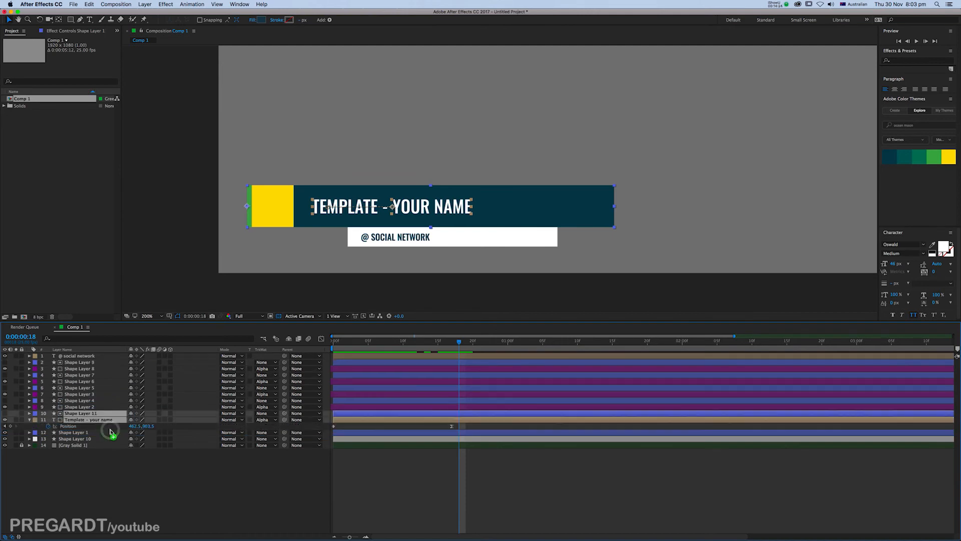
# - Check the matted title around 0:00:00:05 and reveal Shape Layer 1's Scale keyframes
pyautogui.moveTo(450, 343); pyautogui.dragTo(369, 350)
pyautogui.click(369, 433)
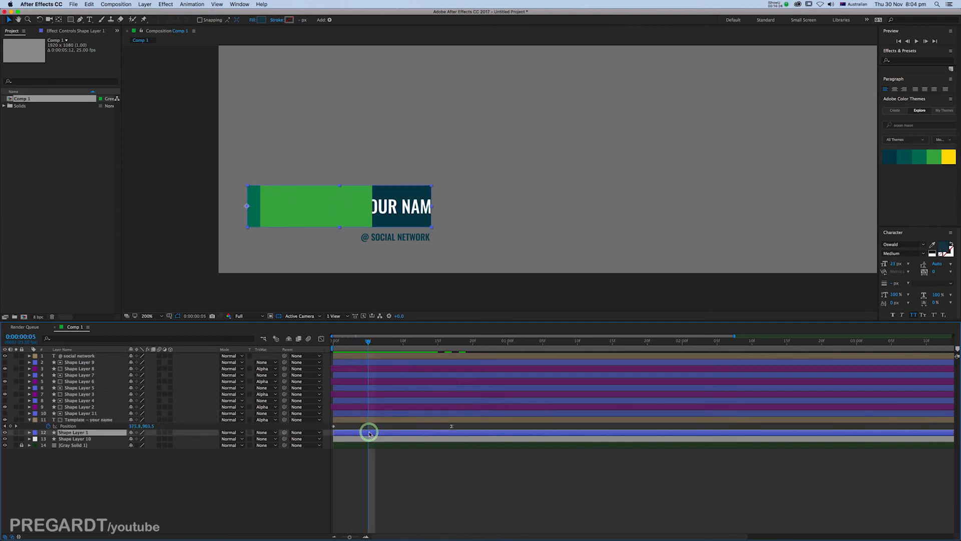
pyautogui.press('i')
pyautogui.click(367, 426)
pyautogui.click(371, 433)
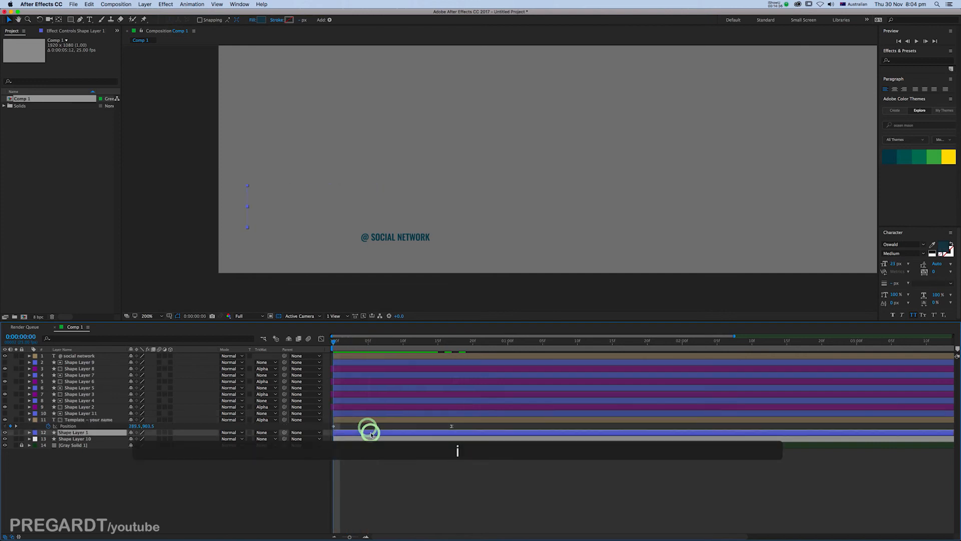
pyautogui.press('u')
pyautogui.click(359, 439)
pyautogui.click(358, 432)
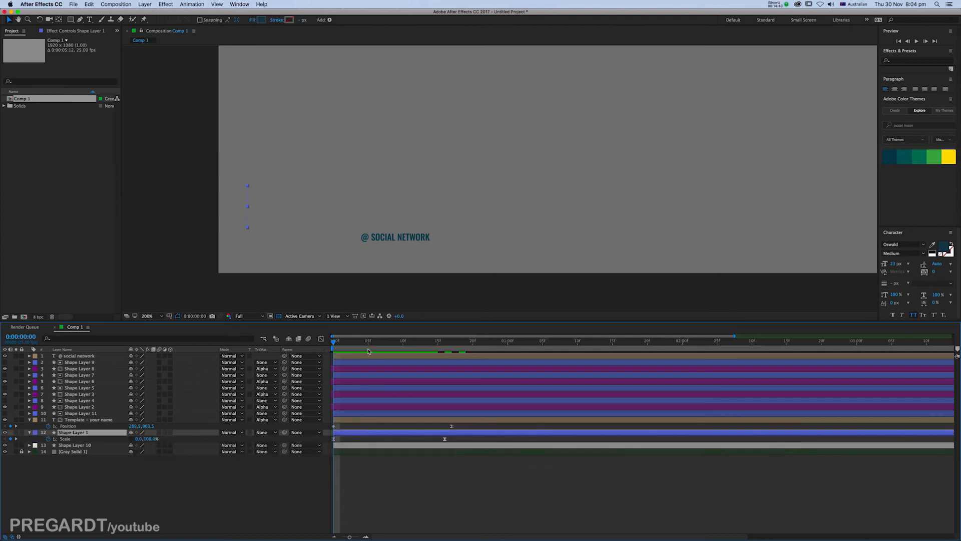
# - Delay Shape Layer 1 with its Scale keyframes to start at 0:00:00:05, and preview the animation
pyautogui.click(368, 343)
pyautogui.moveTo(338, 433); pyautogui.dragTo(372, 439)
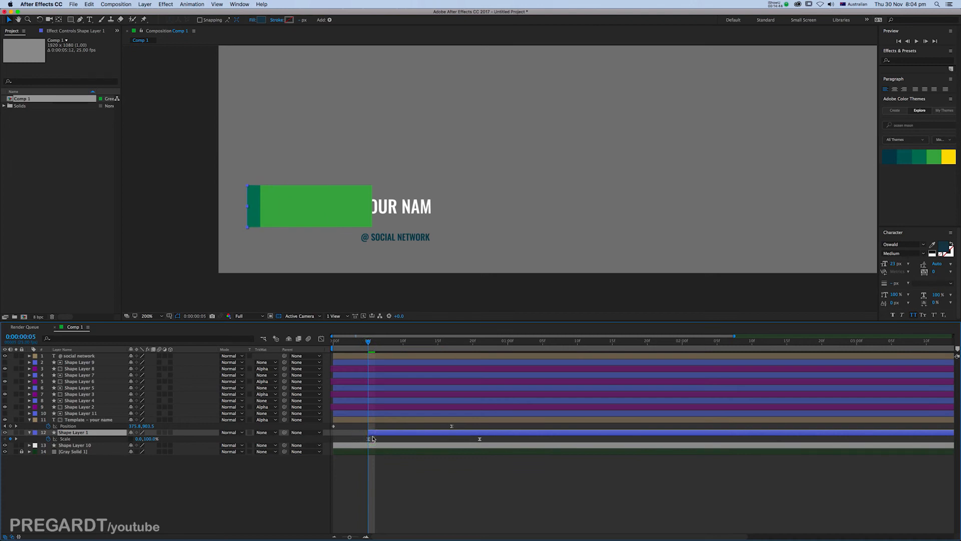
pyautogui.press('KP_0')
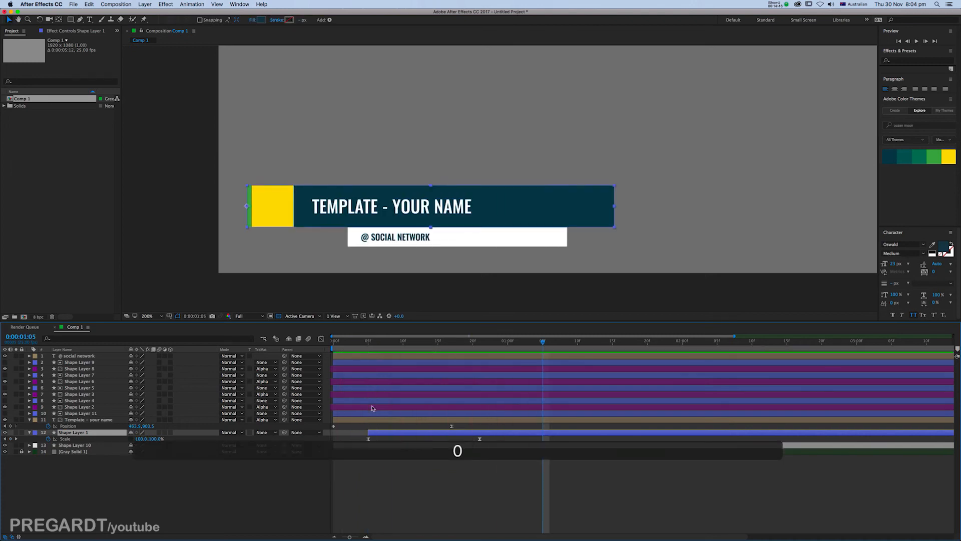
# - Delay the title layer with its Position keyframes to start at 0:00:00:05, and preview the animation
pyautogui.click(371, 419)
pyautogui.moveTo(334, 428); pyautogui.dragTo(368, 431)
pyautogui.click(349, 427)
pyautogui.click(370, 425)
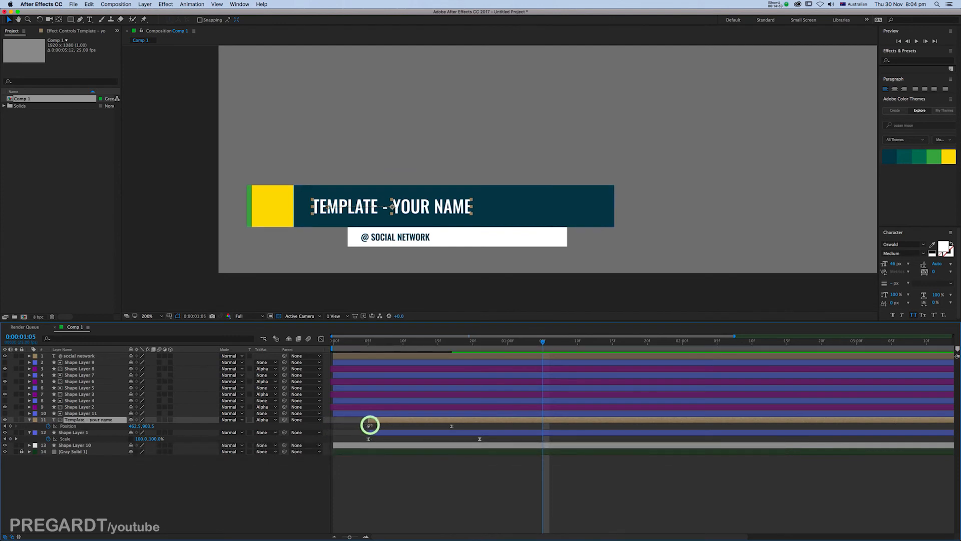
pyautogui.press('0')
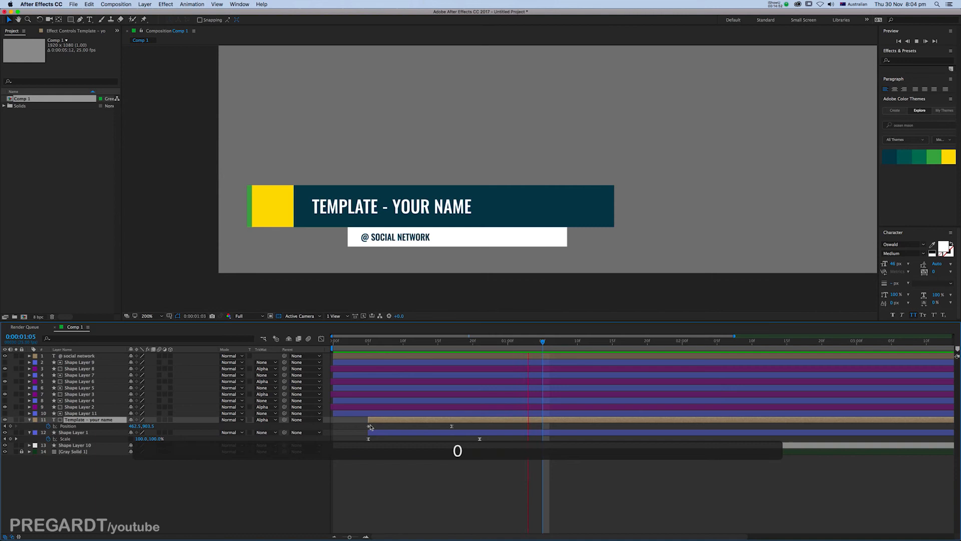
# - Delay the title layer with its Position keyframes to start at 0:00:00:10, and preview the animation
pyautogui.moveTo(348, 339); pyautogui.dragTo(463, 359)
pyautogui.moveTo(442, 420); pyautogui.dragTo(478, 422)
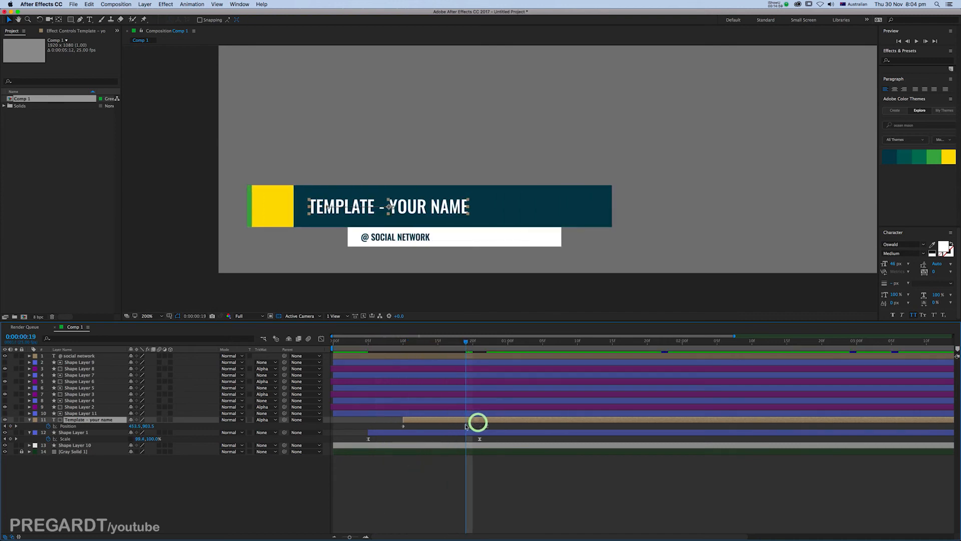
pyautogui.press('KP_0')
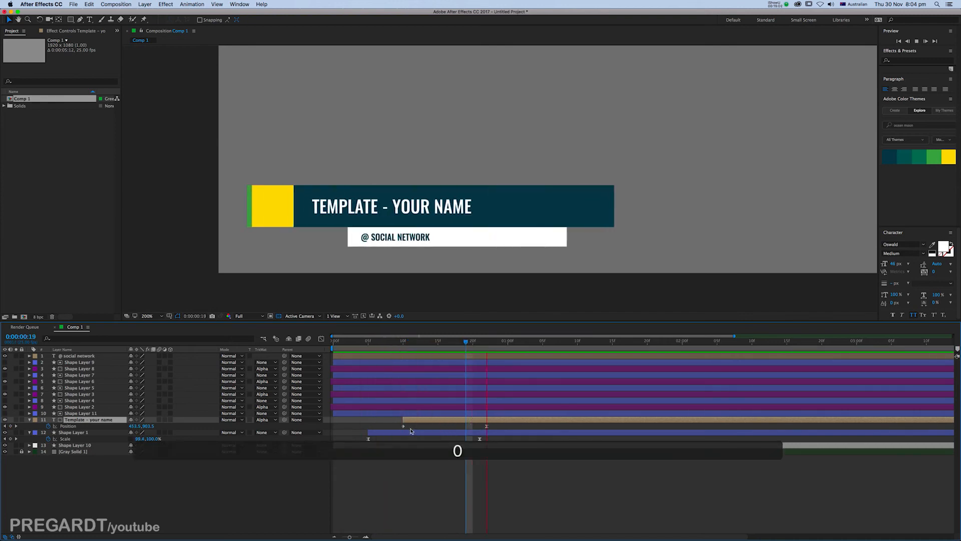
pyautogui.press('KP_0')
pyautogui.press('KP_0')
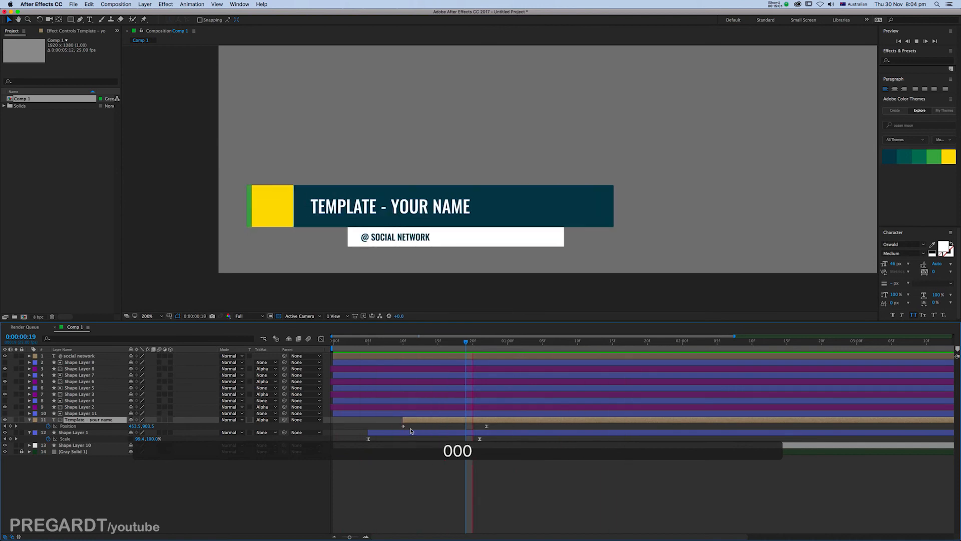
# - Keyframe the social-network text's current Position at 0:00:00:22 and an offset Position of about 318, 968 at 0:00:00:10
pyautogui.click(410, 235)
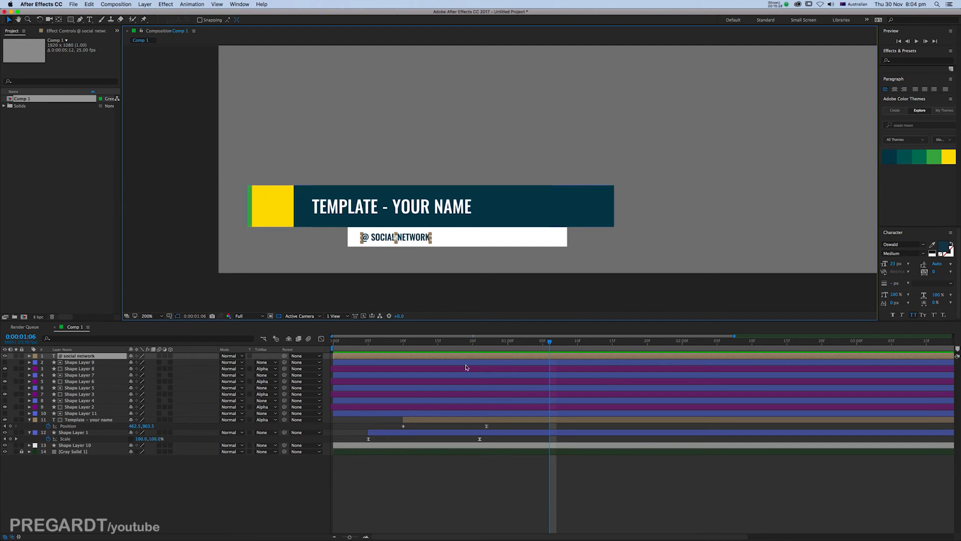
pyautogui.press('p')
pyautogui.click(487, 344)
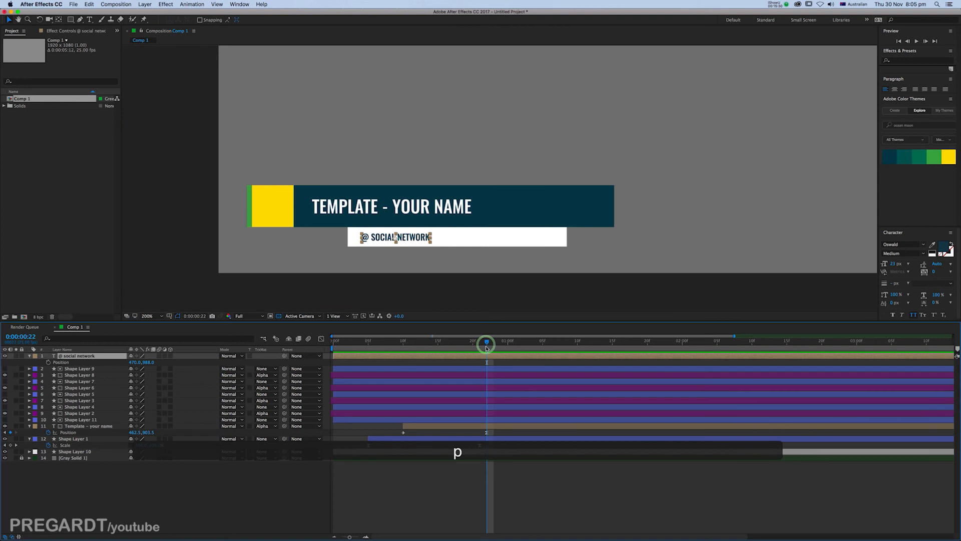
pyautogui.click(49, 362)
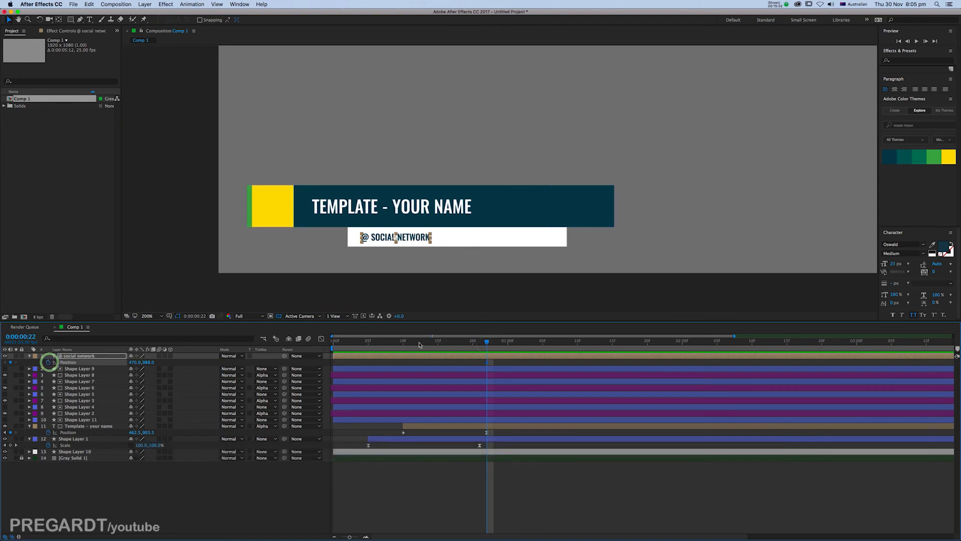
pyautogui.click(403, 343)
pyautogui.moveTo(405, 236); pyautogui.dragTo(335, 237)
# - Apply Easy Ease to the social-network text's last Position keyframe and lengthen its incoming influence in the speed graph
pyautogui.moveTo(492, 360); pyautogui.dragTo(474, 369)
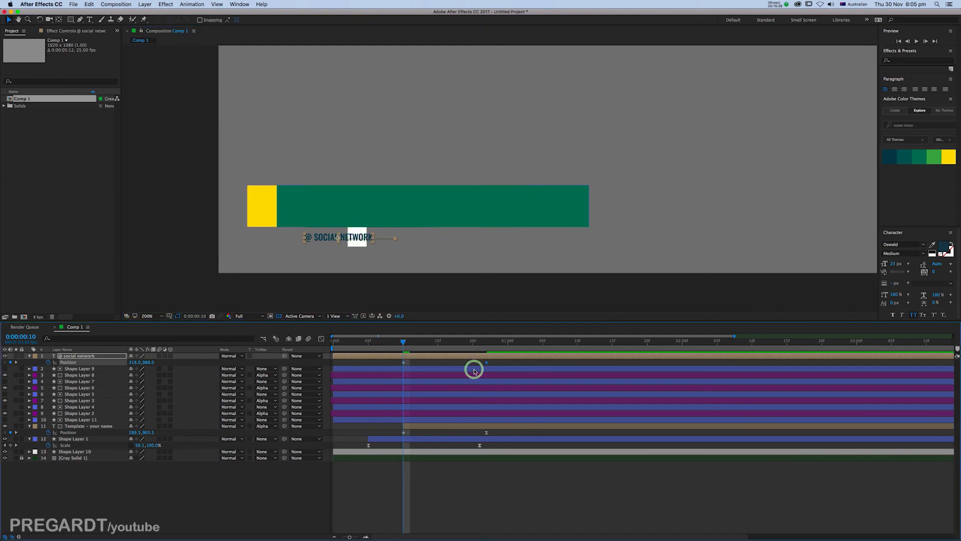
pyautogui.press('F9')
pyautogui.click(322, 340)
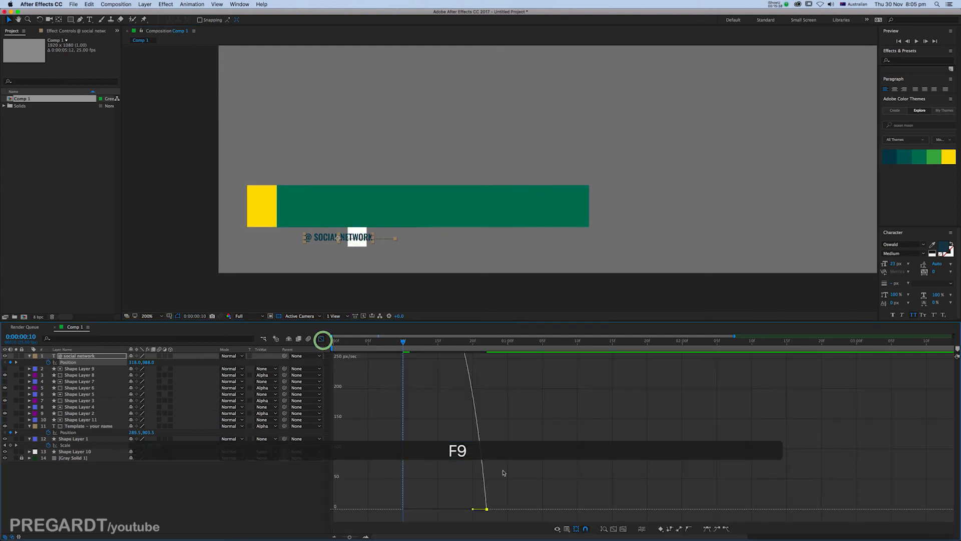
pyautogui.moveTo(468, 510); pyautogui.dragTo(453, 509)
pyautogui.click(322, 339)
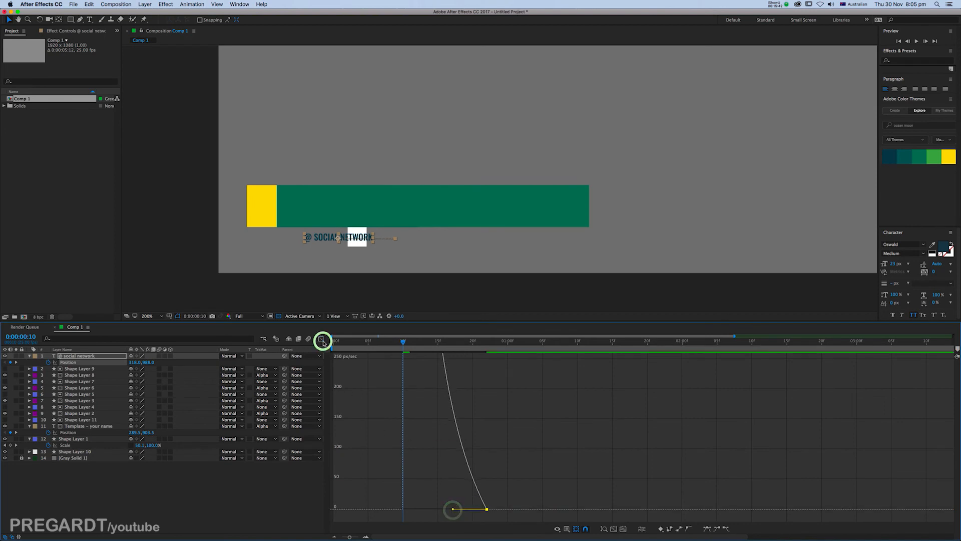
# - Paste a copy of the white Shape Layer 10 above the social-network text, use it as the text's alpha matte, and preview
pyautogui.press('super+c')
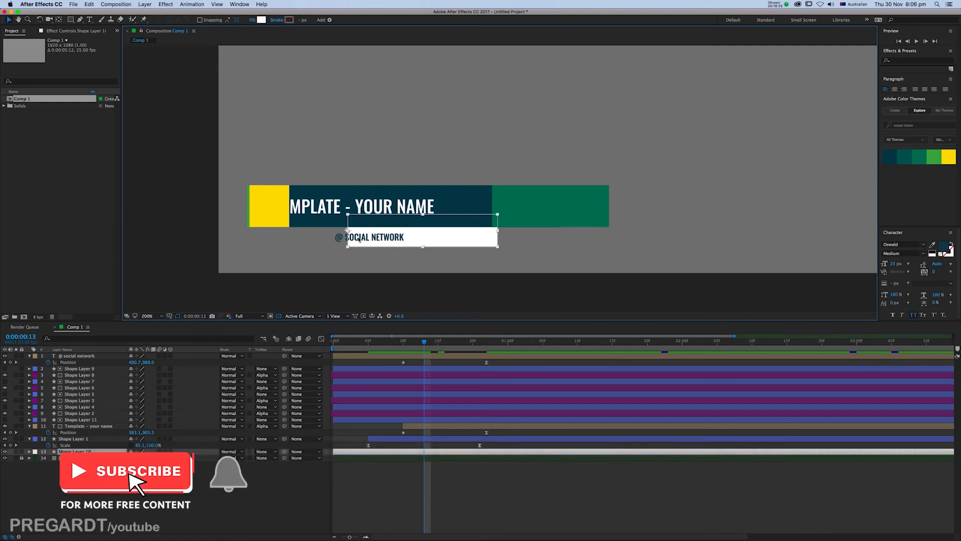
pyautogui.click(407, 354)
pyautogui.press('super+v')
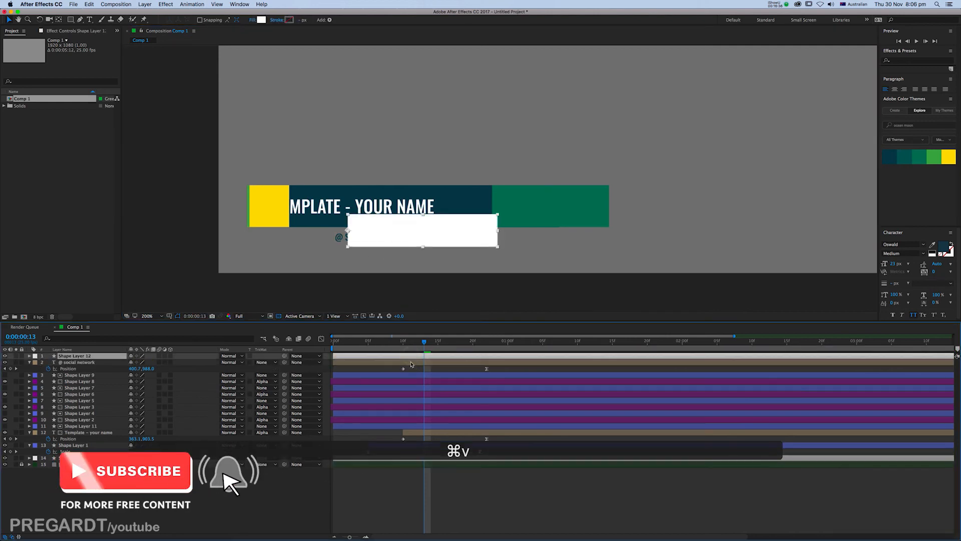
pyautogui.click(377, 363)
pyautogui.click(262, 362)
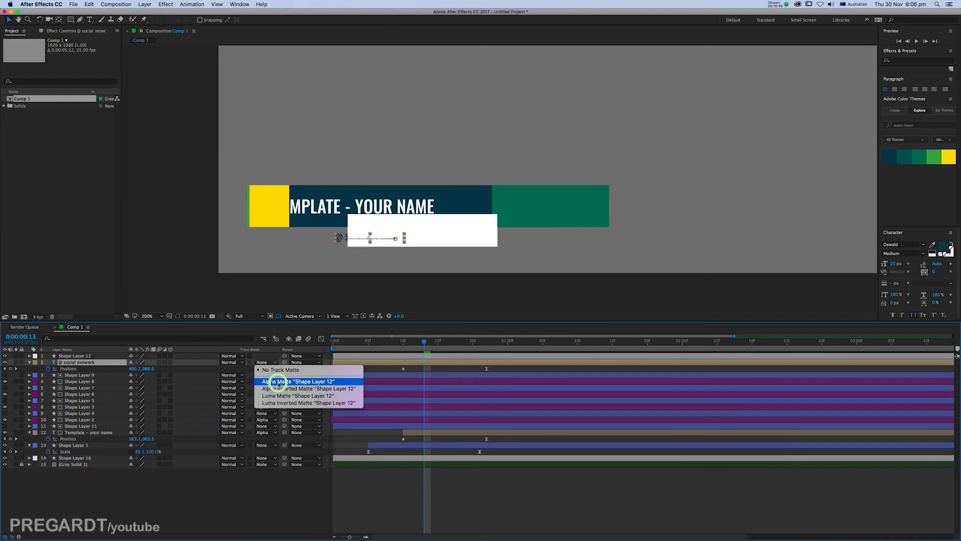
pyautogui.click(279, 383)
pyautogui.press('KP_0')
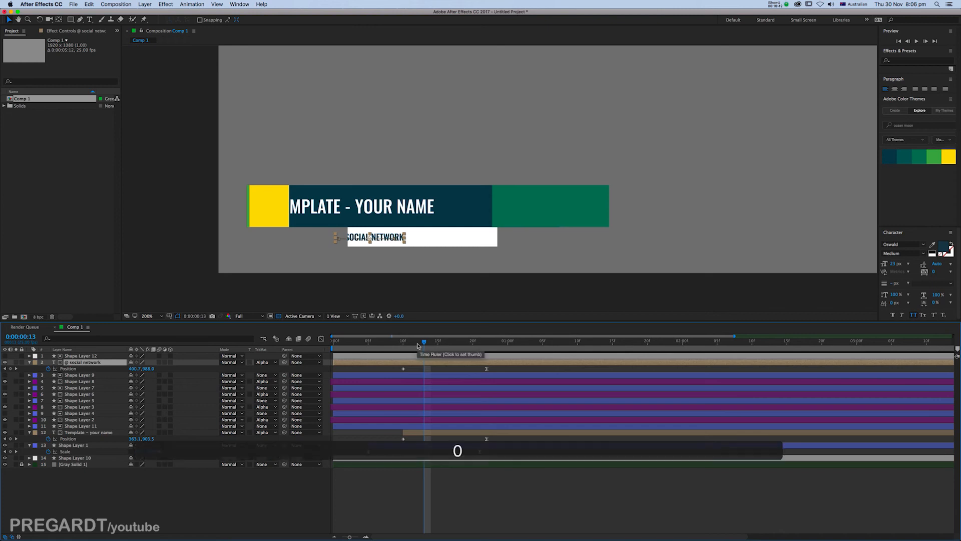
pyautogui.press('KP_0')
pyautogui.press('KP_0')
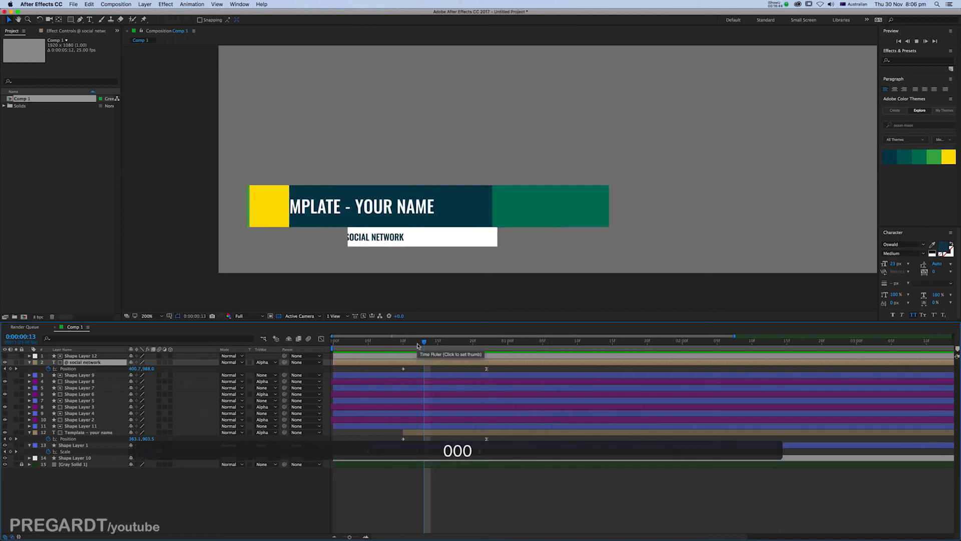
pyautogui.press('space')
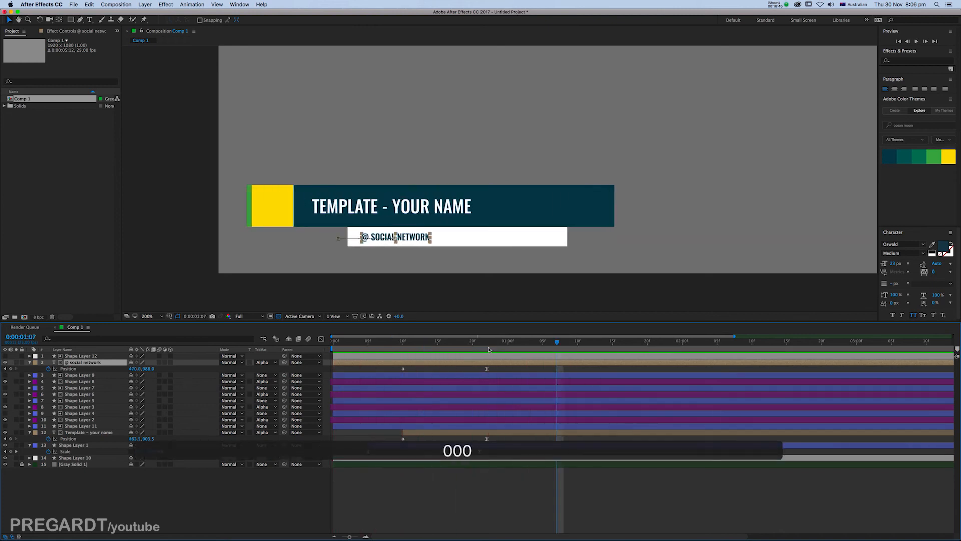
# - Draw a small white circle centred in the yellow square on a new shape layer, and centre its anchor point
pyautogui.moveTo(71, 20); pyautogui.dragTo(93, 36)
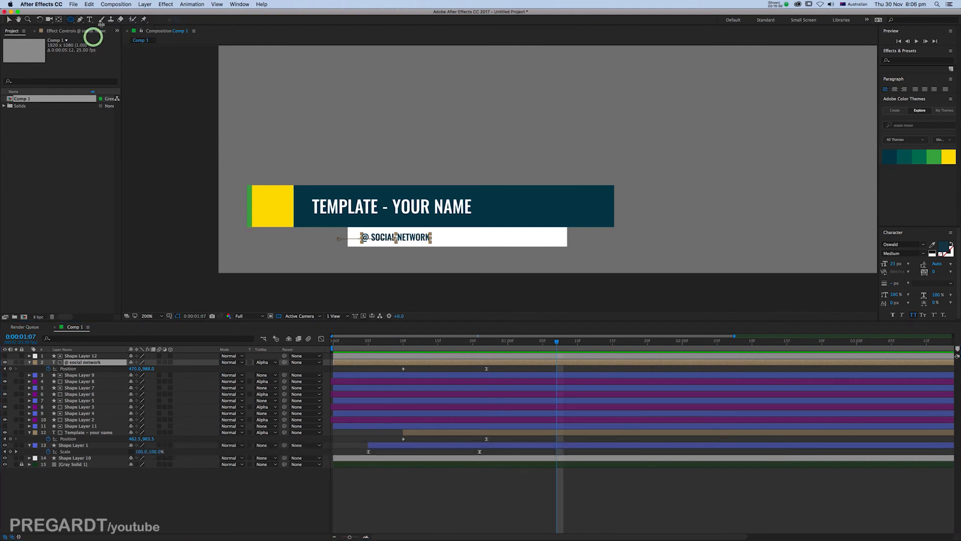
pyautogui.click(144, 4)
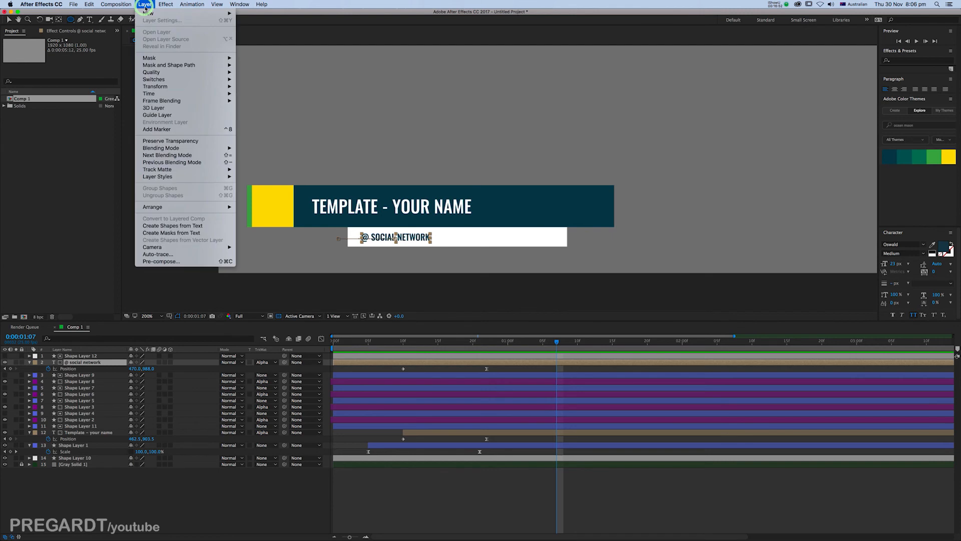
pyautogui.moveTo(150, 13)
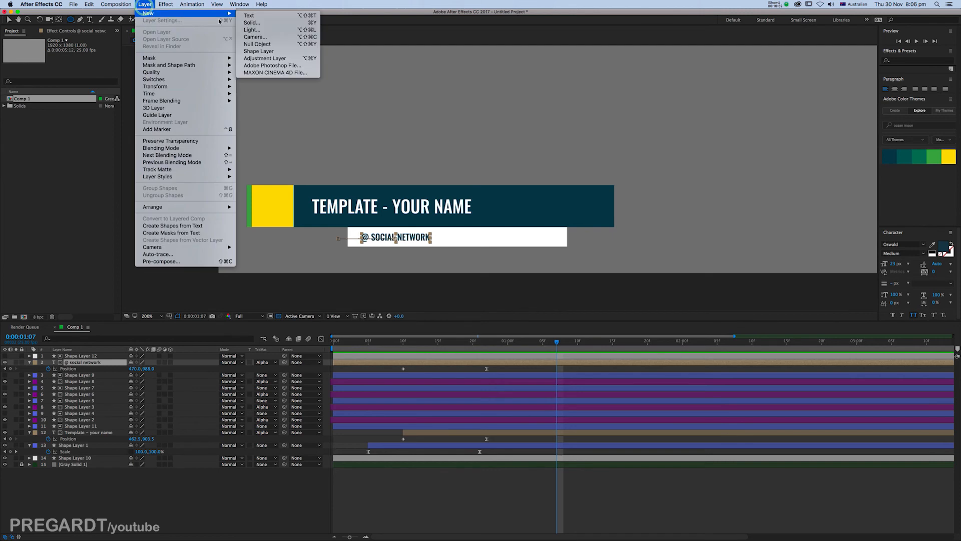
pyautogui.click(262, 51)
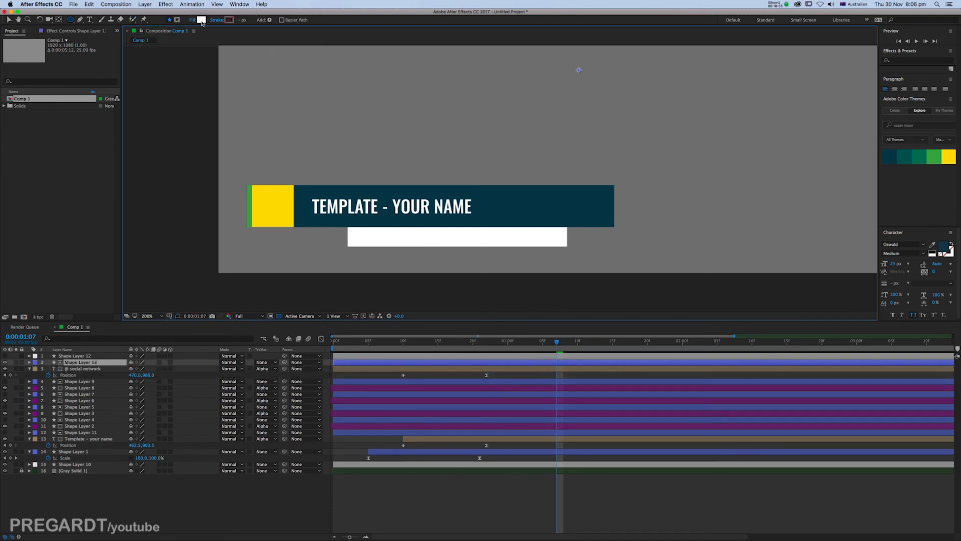
pyautogui.moveTo(265, 197); pyautogui.dragTo(284, 217)
pyautogui.press('v')
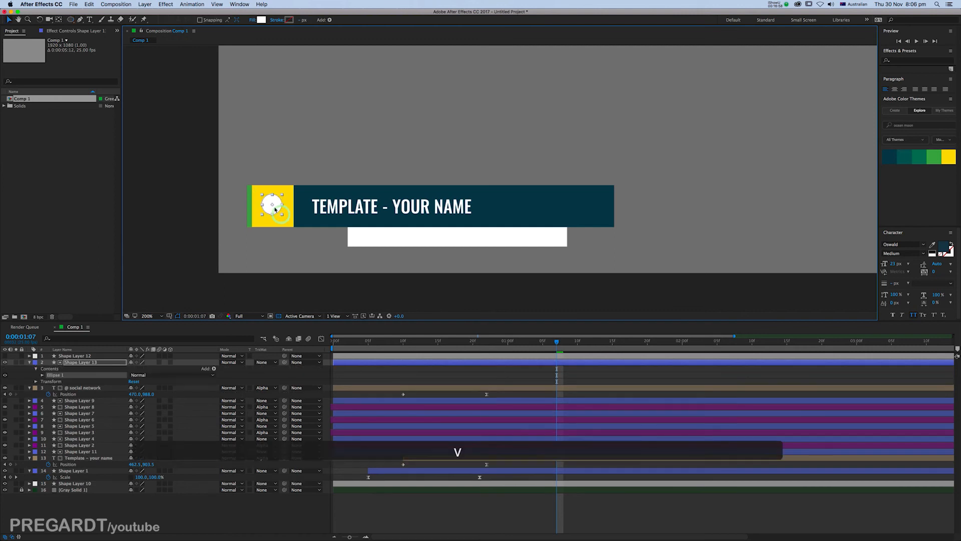
pyautogui.press('y')
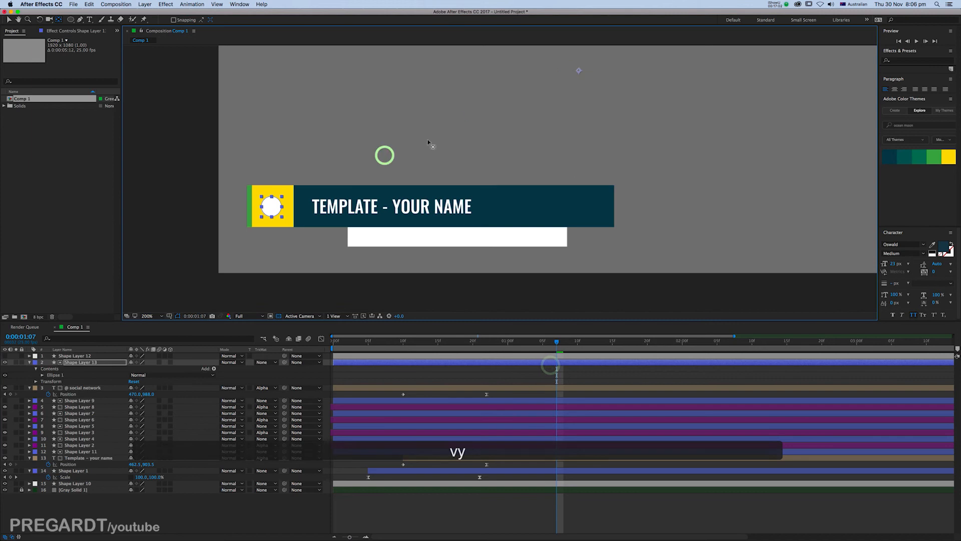
pyautogui.moveTo(274, 206); pyautogui.dragTo(272, 207)
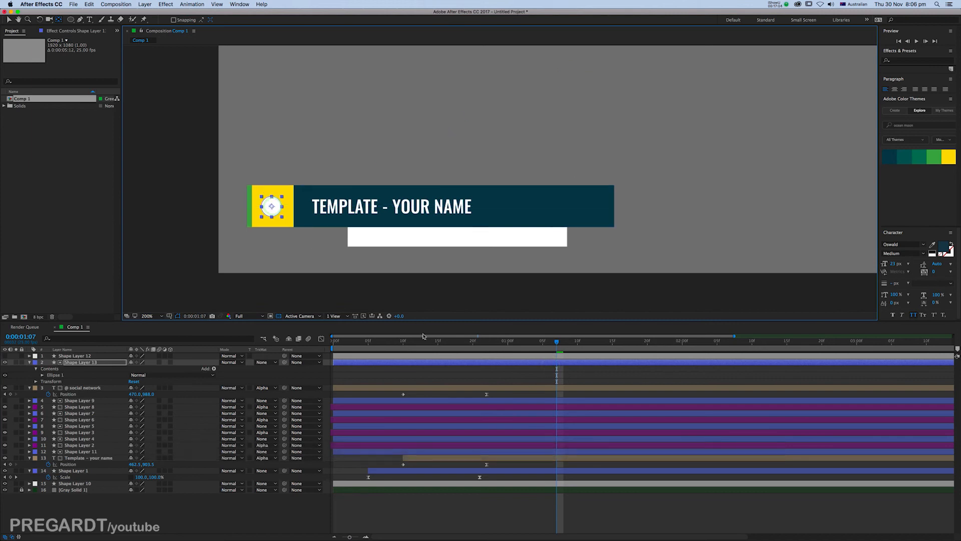
# - Keyframe the circle's Scale at 0% at 0:00:00:10 and at 100% at 0:00:00:17
pyautogui.press('s')
pyautogui.click(452, 342)
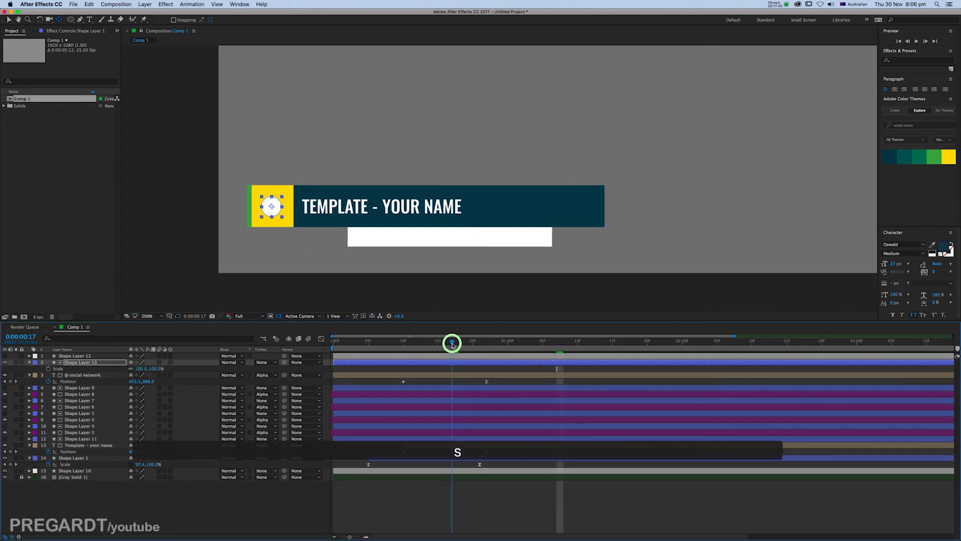
pyautogui.click(49, 368)
pyautogui.moveTo(451, 342); pyautogui.dragTo(403, 348)
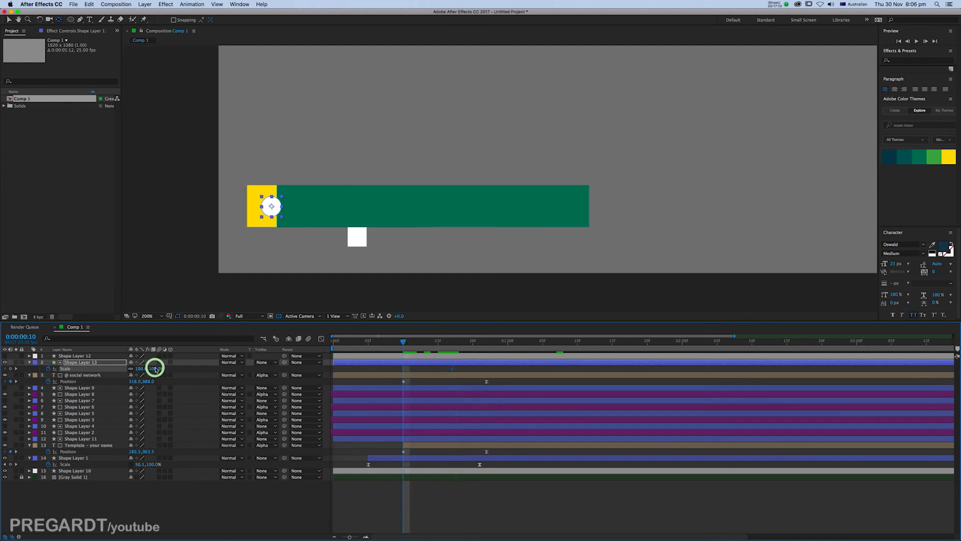
pyautogui.write('0')
pyautogui.press('Return')
# - Add circle Scale keyframes of 110% at 0:00:00:14 and 97% at 0:00:00:16, with the final keyframe moved to 0:00:00:18
pyautogui.moveTo(418, 344); pyautogui.dragTo(429, 345)
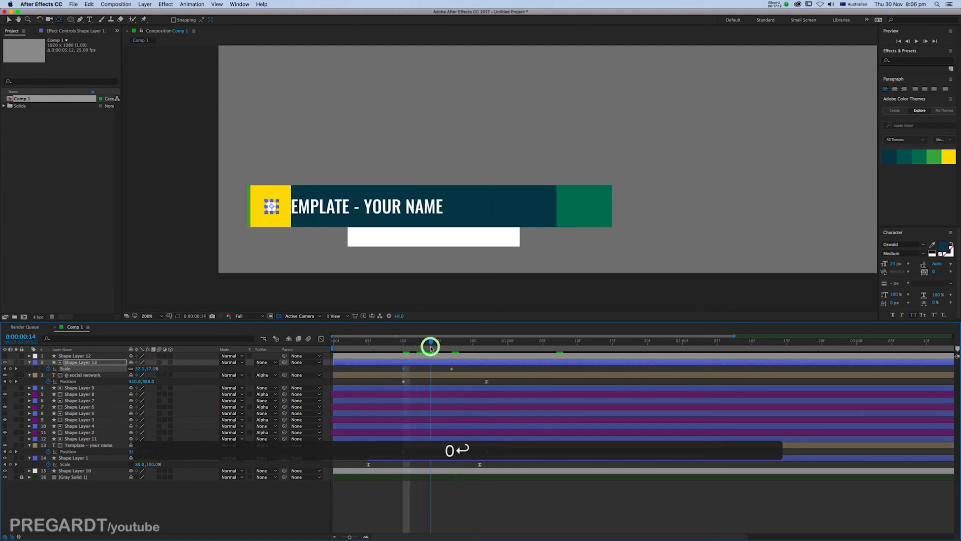
pyautogui.click(148, 369)
pyautogui.write('110')
pyautogui.press('Return')
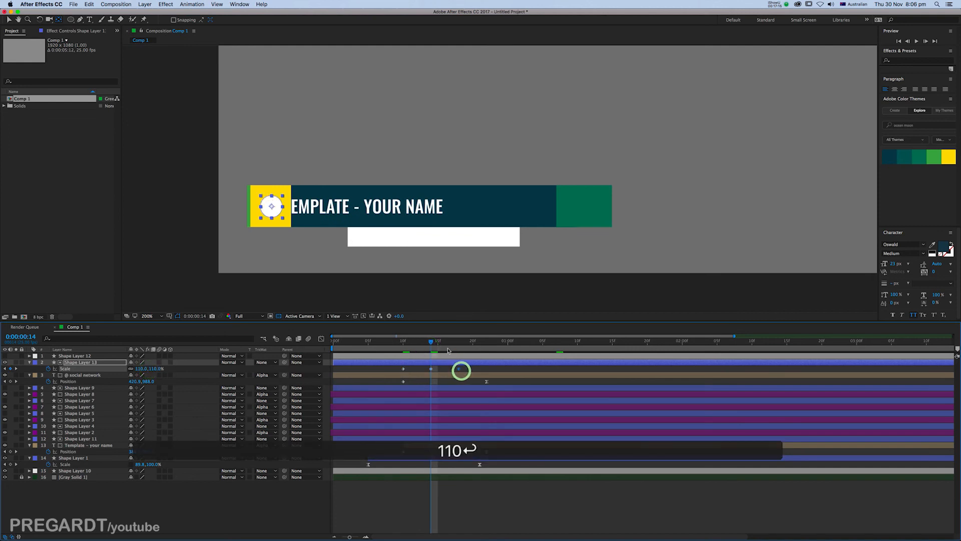
pyautogui.click(444, 341)
pyautogui.click(156, 369)
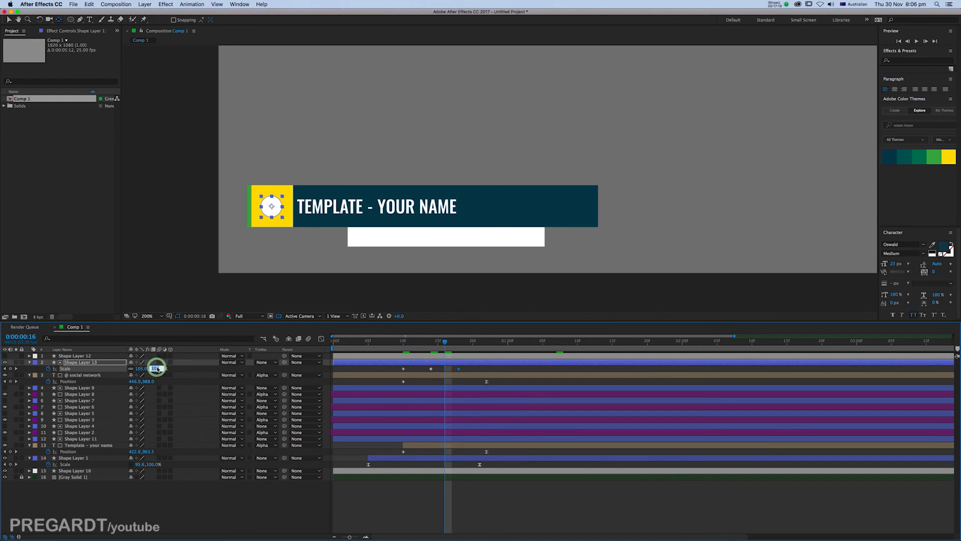
pyautogui.write('97')
pyautogui.press('Return')
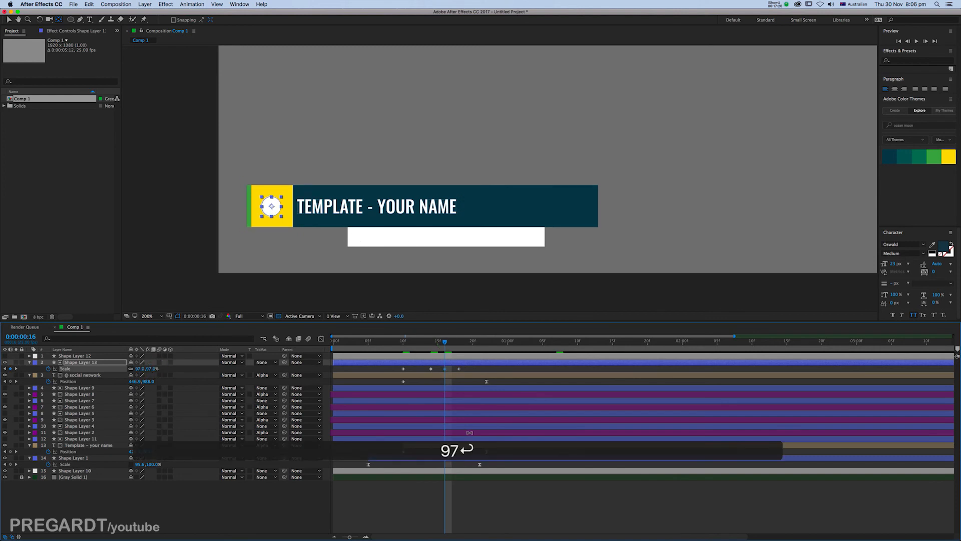
# - Easy-ease the circle's last three Scale keyframes, space them at 0:00:00:15, 0:00:00:18 and 0:00:00:21, and preview the bounce
pyautogui.moveTo(469, 371); pyautogui.dragTo(419, 375)
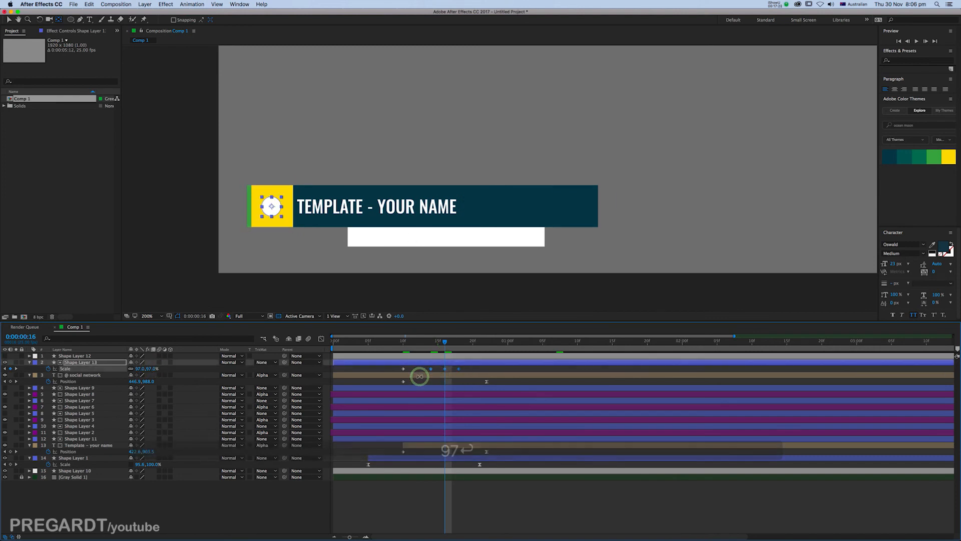
pyautogui.press('F9')
pyautogui.moveTo(463, 369); pyautogui.dragTo(440, 371)
pyautogui.moveTo(444, 369)
pyautogui.mouseDown()
pyautogui.moveTo(472, 370)
pyautogui.moveTo(426, 373)
pyautogui.moveTo(438, 371)
pyautogui.mouseUp()
pyautogui.click(464, 371)
pyautogui.click(431, 370)
pyautogui.press('0')
pyautogui.press('0')
pyautogui.press('0')
pyautogui.press('0')
pyautogui.press('0')
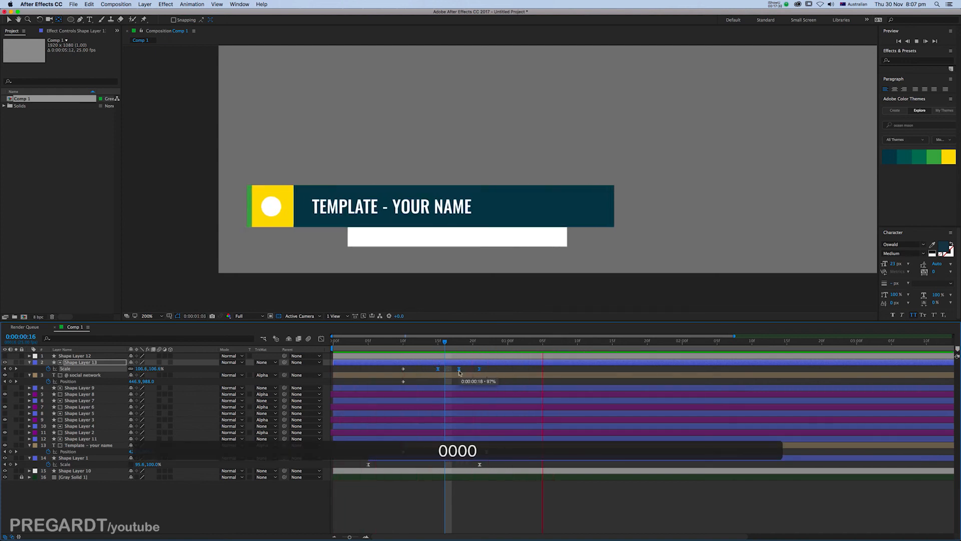
pyautogui.press('0')
pyautogui.press('0')
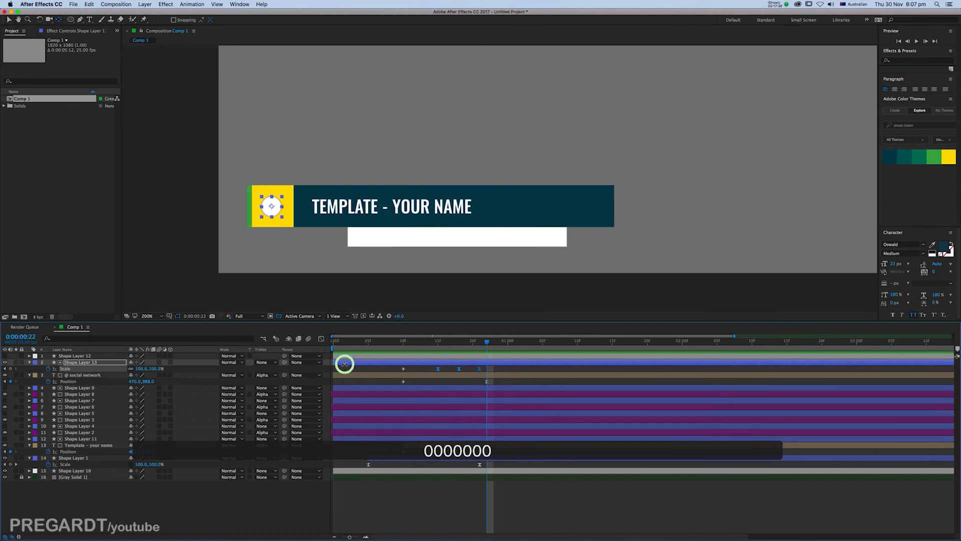
# - Move the circle's Shape Layer 13 to the top of the layer stack, above Shape Layer 12, and preview the animation
pyautogui.moveTo(79, 362); pyautogui.dragTo(88, 356)
pyautogui.press('0')
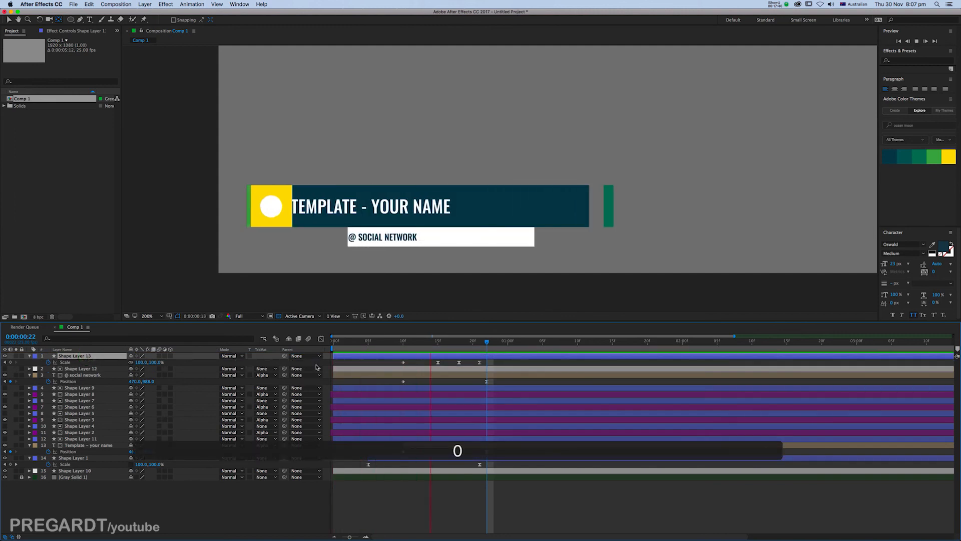
pyautogui.press('space')
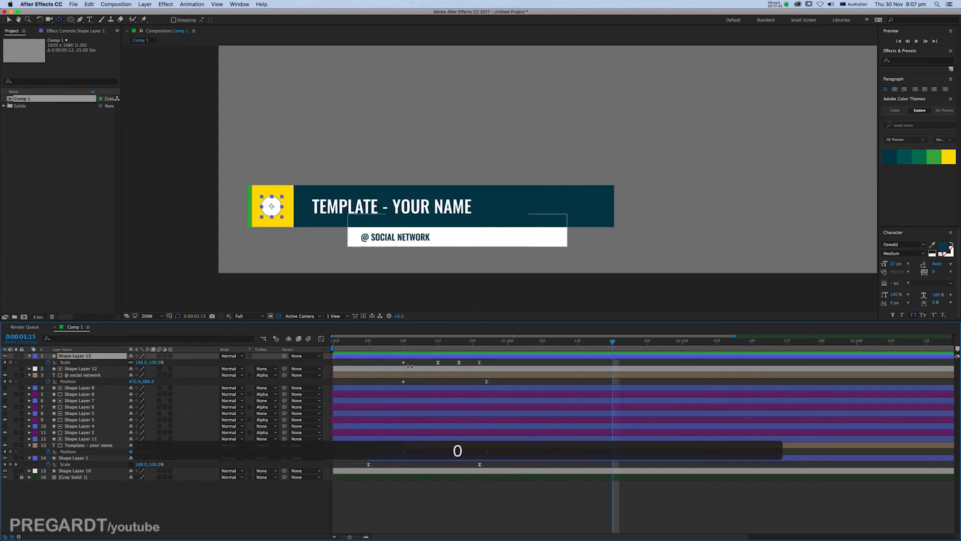
# - Set up the Pen tool with no fill and a white FFFFFF stroke, with no layer selected
pyautogui.click(386, 357)
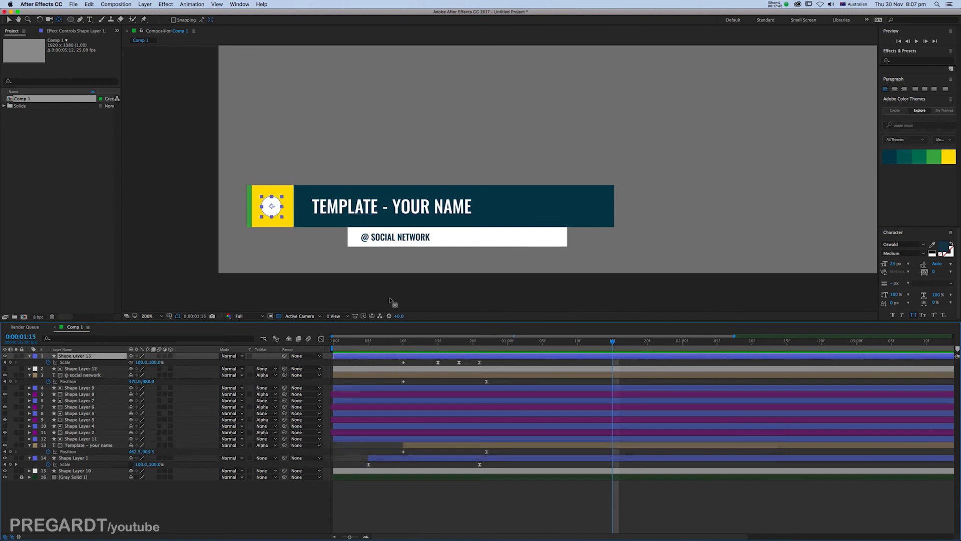
pyautogui.click(560, 493)
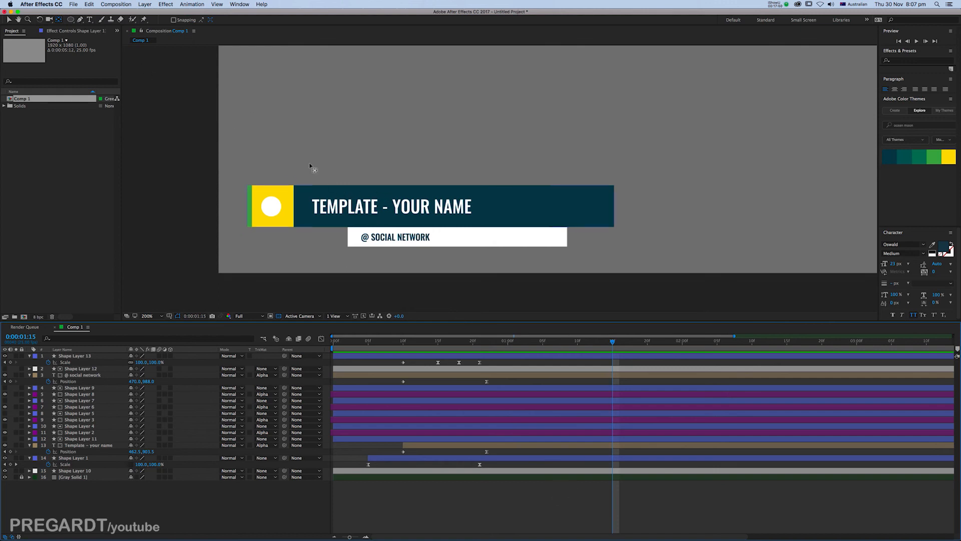
pyautogui.click(80, 20)
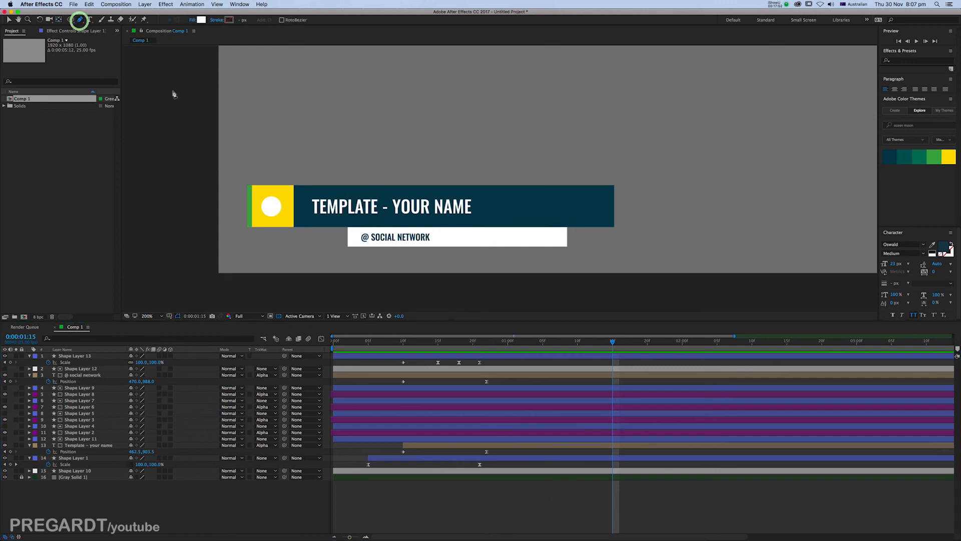
pyautogui.click(192, 20)
pyautogui.click(384, 122)
pyautogui.click(446, 165)
pyautogui.click(229, 20)
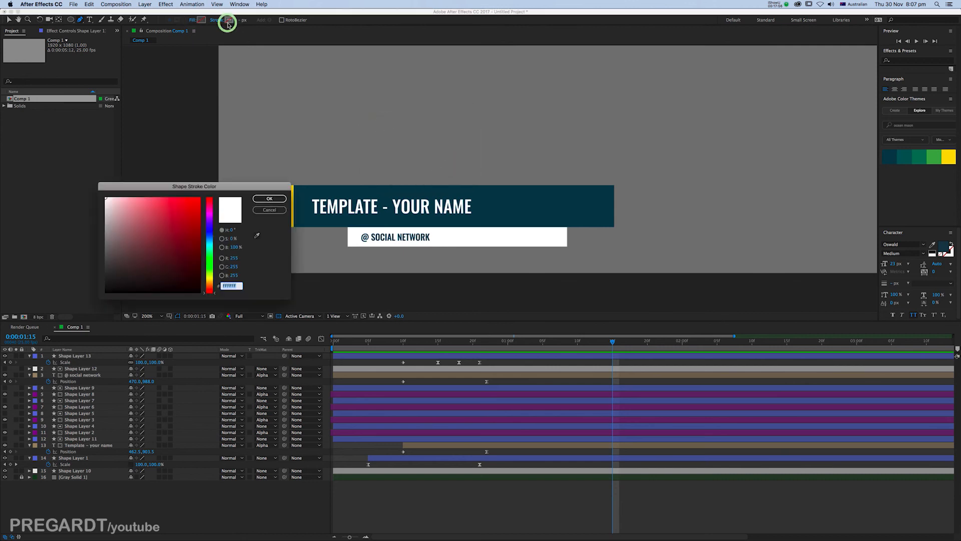
pyautogui.click(79, 186)
pyautogui.click(270, 198)
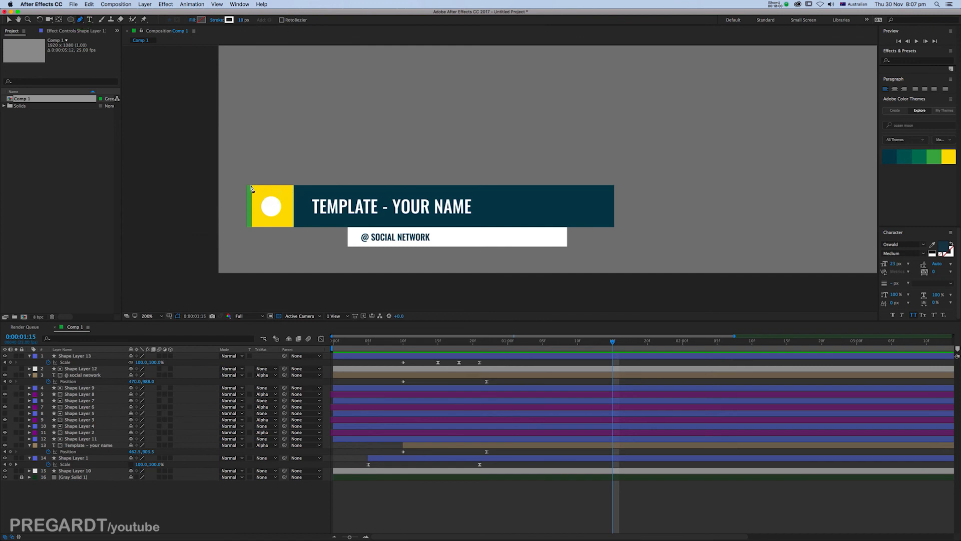
# - Create a new shape layer and draw a straight horizontal line along the full top edge of the dark title bar
pyautogui.click(144, 4)
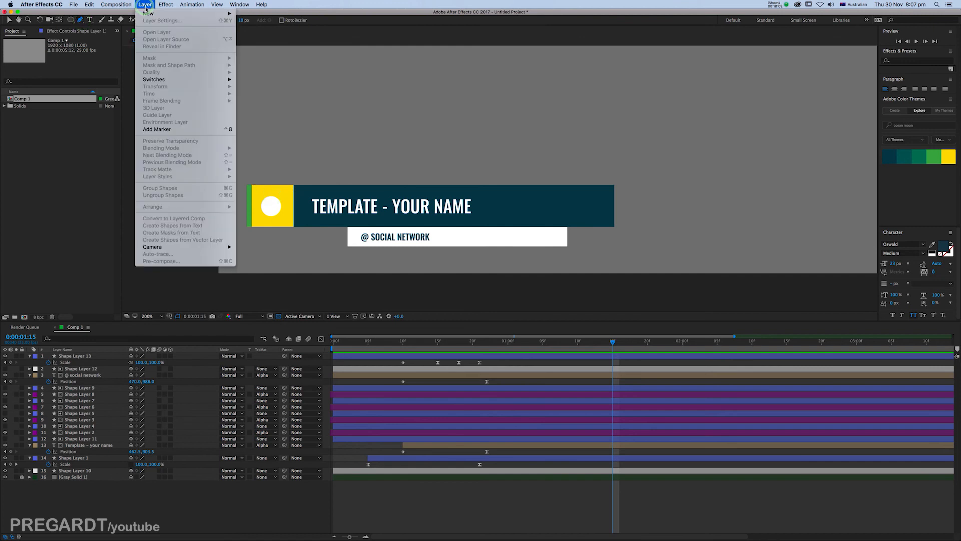
pyautogui.moveTo(150, 14)
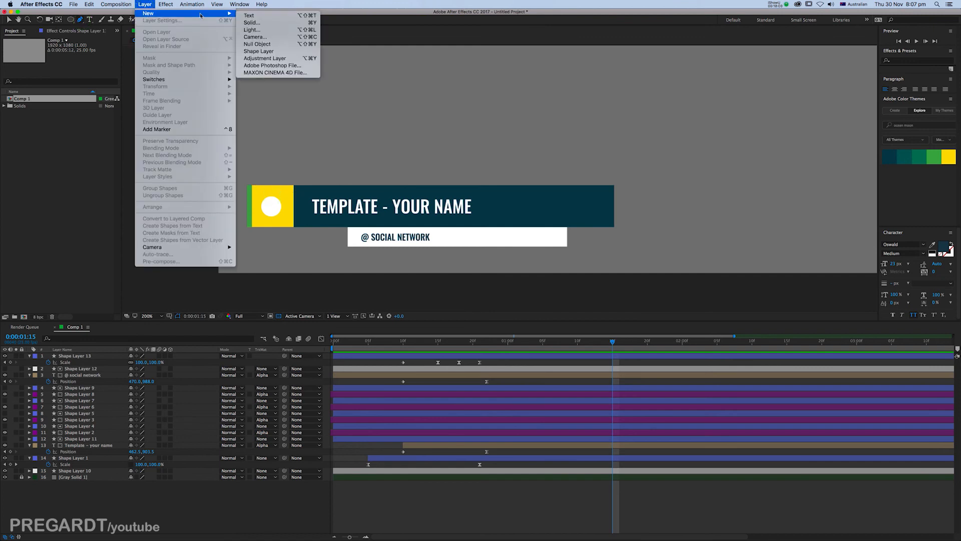
pyautogui.click(257, 53)
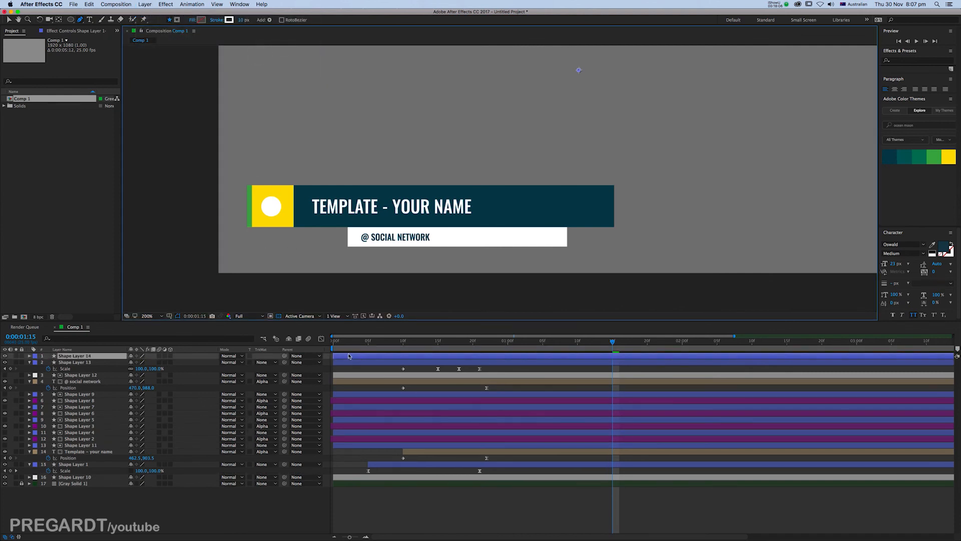
pyautogui.click(246, 185)
pyautogui.click(613, 185)
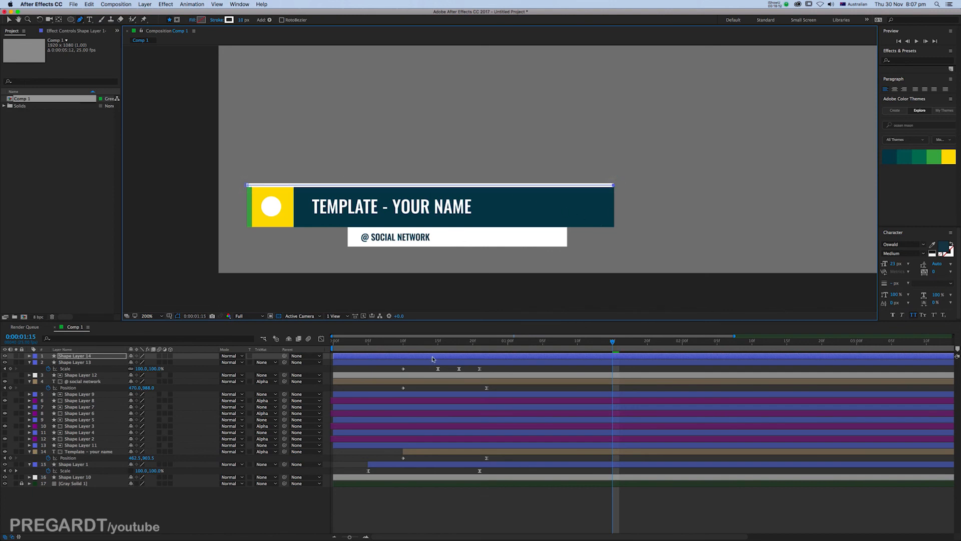
# - Add Trim Paths to the line's shape and keyframe Start at 0% and End at 100% at 0:00:01:15
pyautogui.click(30, 356)
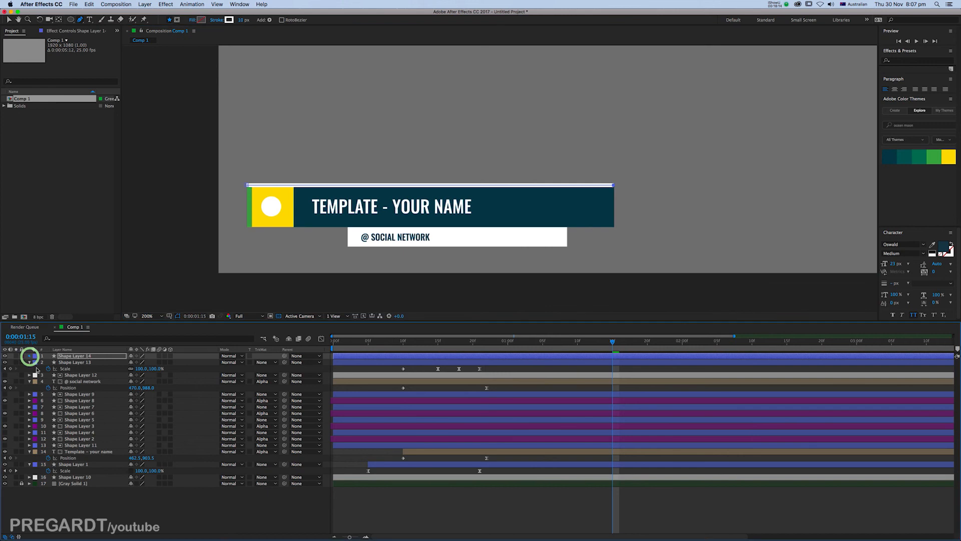
pyautogui.click(36, 362)
pyautogui.click(213, 363)
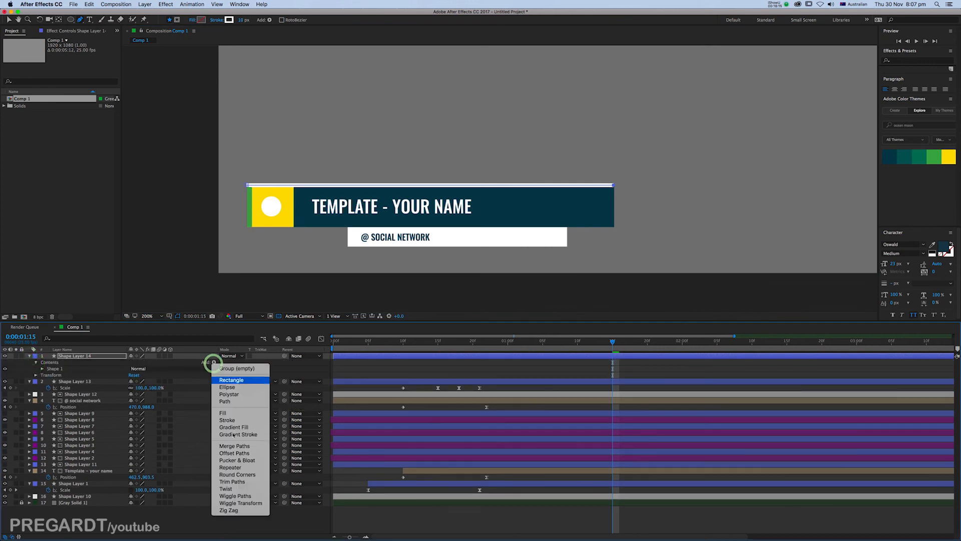
pyautogui.click(237, 482)
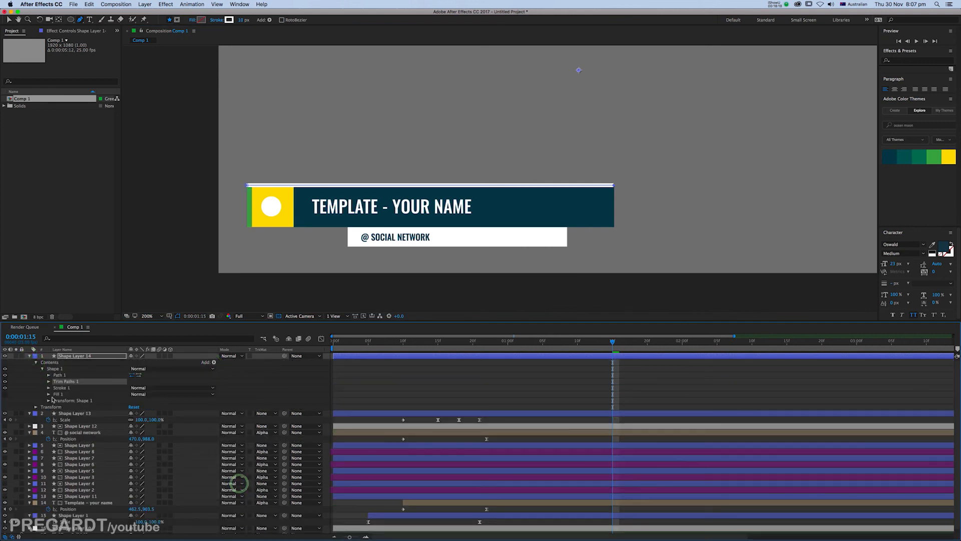
pyautogui.click(48, 381)
pyautogui.click(61, 387)
pyautogui.click(61, 393)
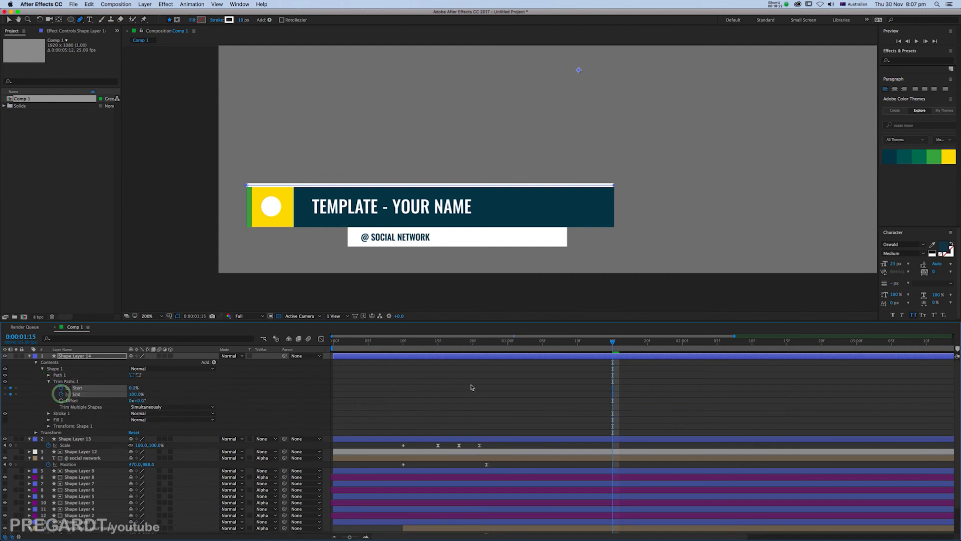
# - Keyframe the line's Trim Paths Start and End both at 0% at 0:00:01:04
pyautogui.press('u')
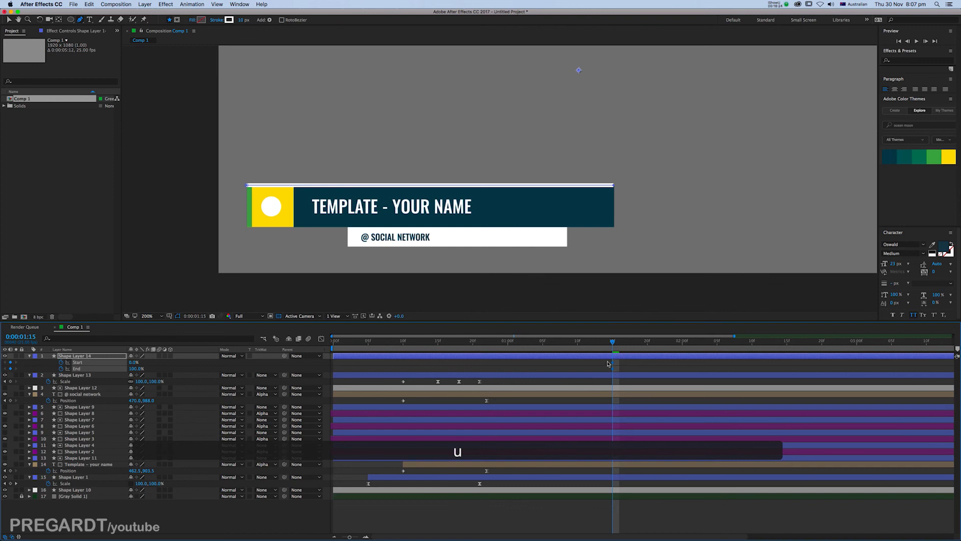
pyautogui.moveTo(612, 347); pyautogui.dragTo(536, 348)
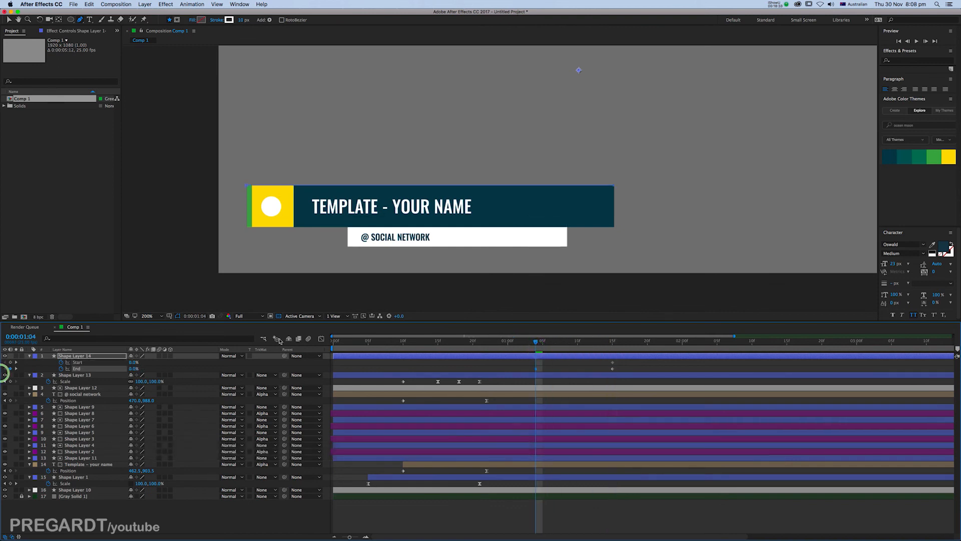
pyautogui.click(10, 361)
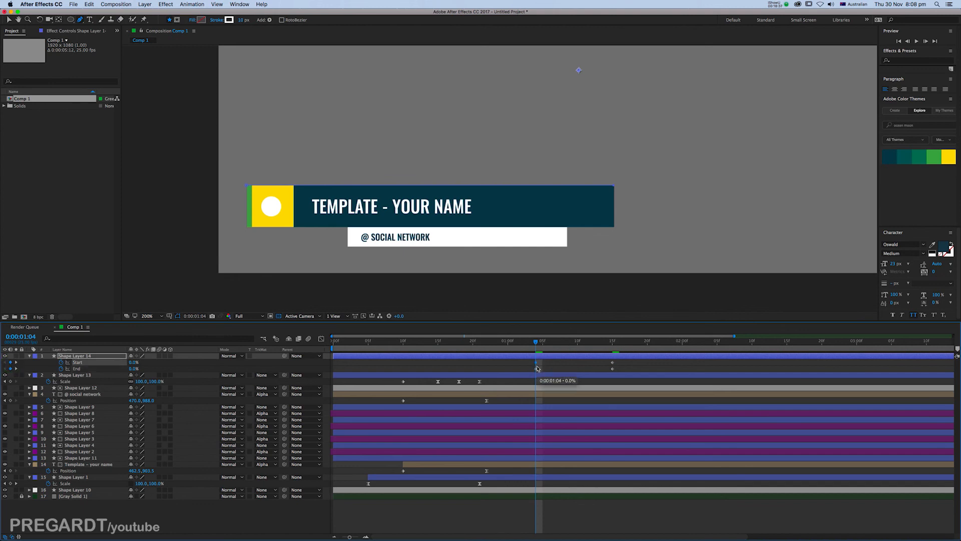
# - Set Start to 100% at 0:00:01:15, and shift both Start keyframes three frames later, to 0:00:01:07 and 0:00:01:18
pyautogui.click(614, 341)
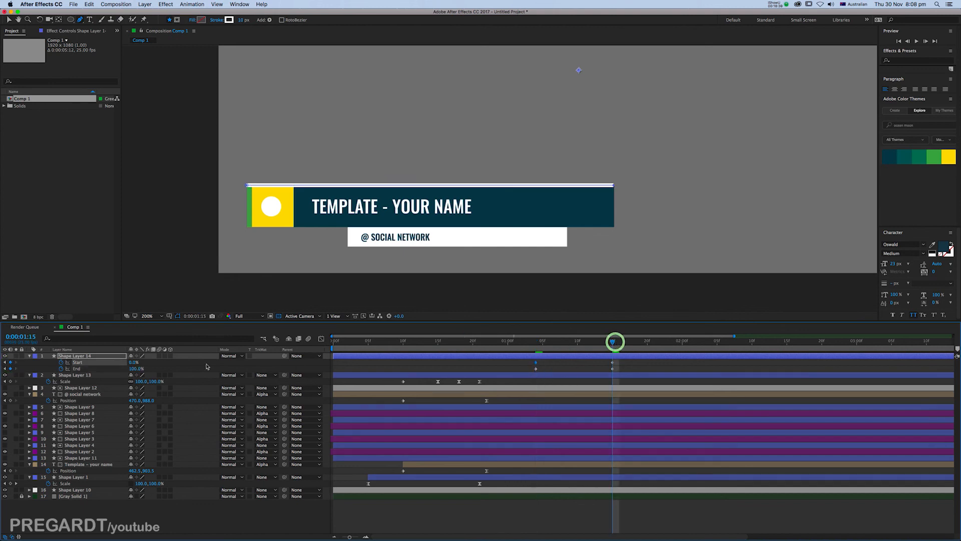
pyautogui.moveTo(133, 364); pyautogui.dragTo(399, 365)
pyautogui.click(607, 371)
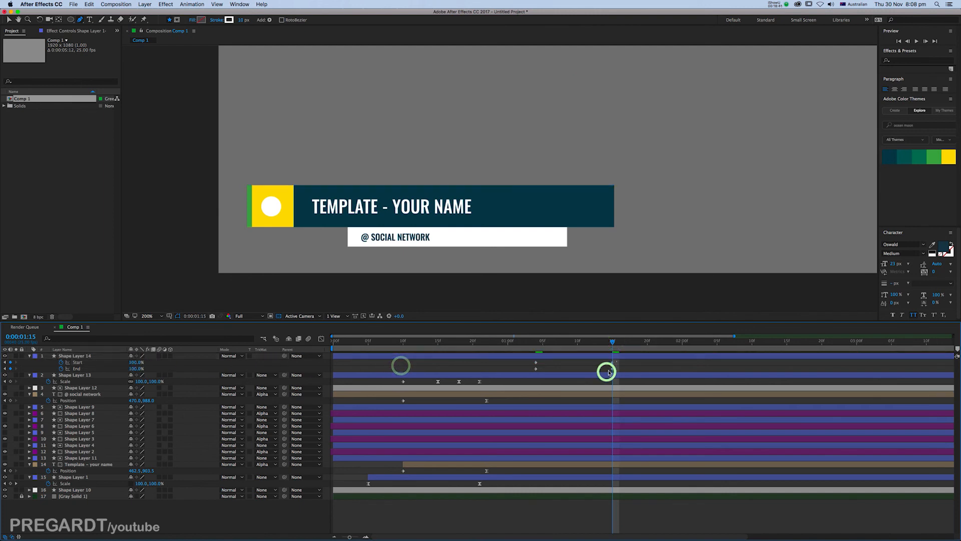
pyautogui.moveTo(526, 363); pyautogui.dragTo(632, 364)
# - Easy-ease the last Start and End keyframes, lengthen their incoming influence in the speed graph, and preview the line animation
pyautogui.click(608, 375)
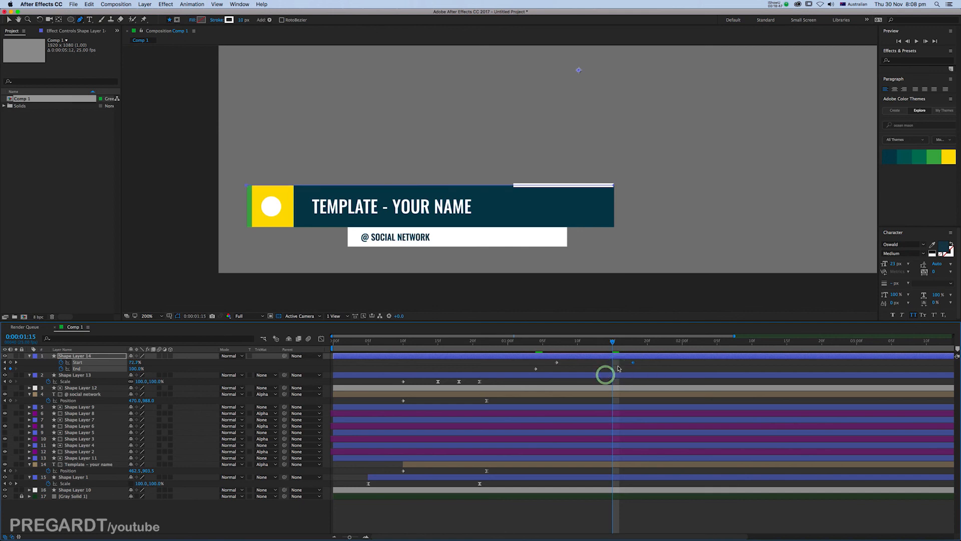
pyautogui.click(321, 339)
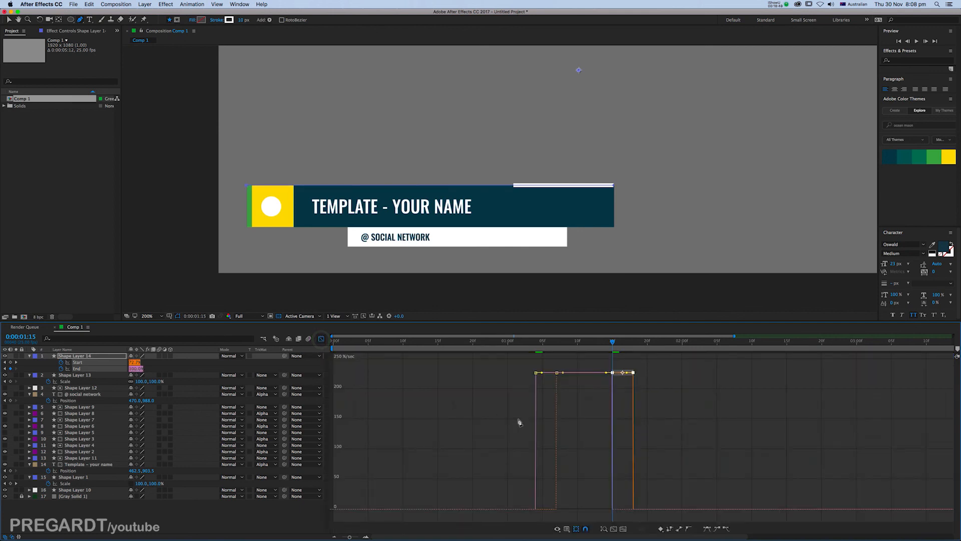
pyautogui.press('F9')
pyautogui.moveTo(654, 479); pyautogui.dragTo(583, 512)
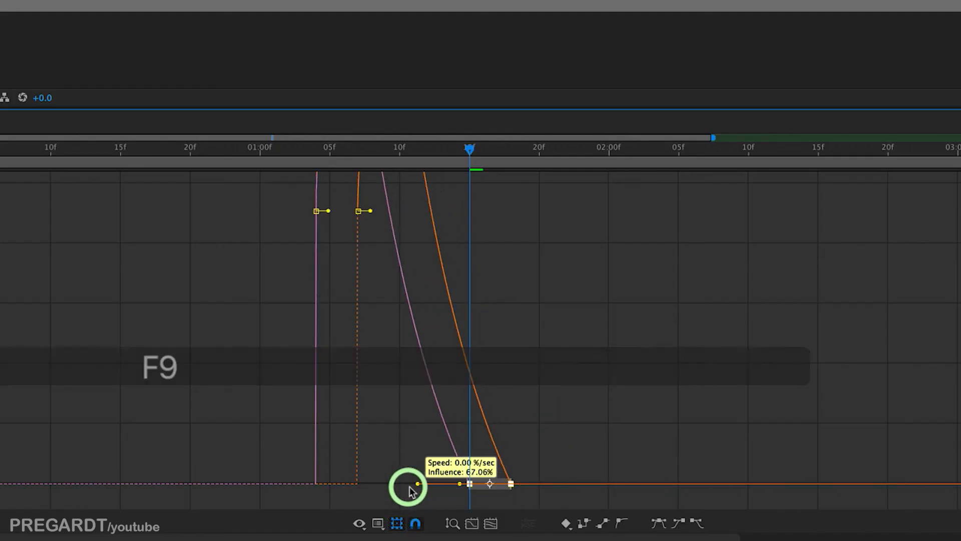
pyautogui.moveTo(410, 491)
pyautogui.mouseDown()
pyautogui.moveTo(390, 489)
pyautogui.moveTo(403, 485)
pyautogui.mouseUp()
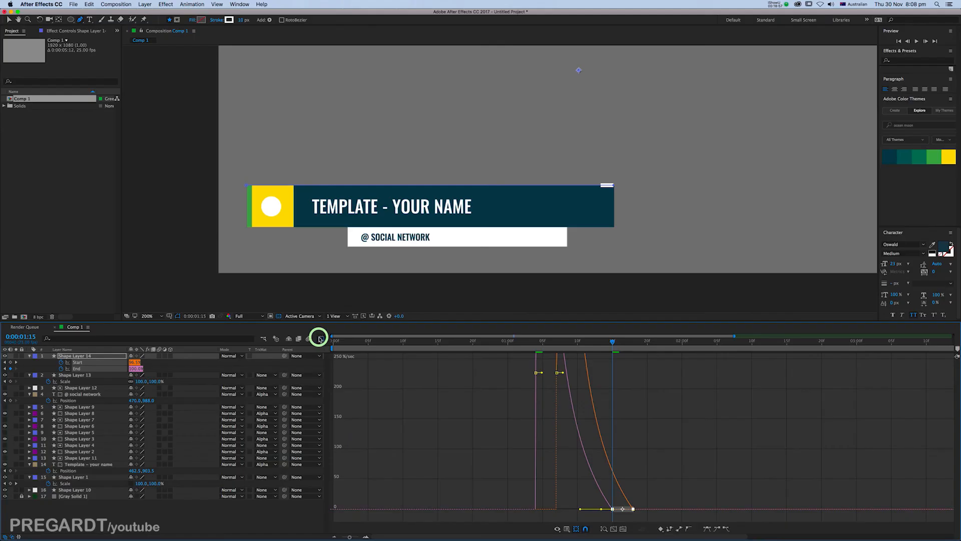
pyautogui.click(320, 339)
pyautogui.press('KP_0')
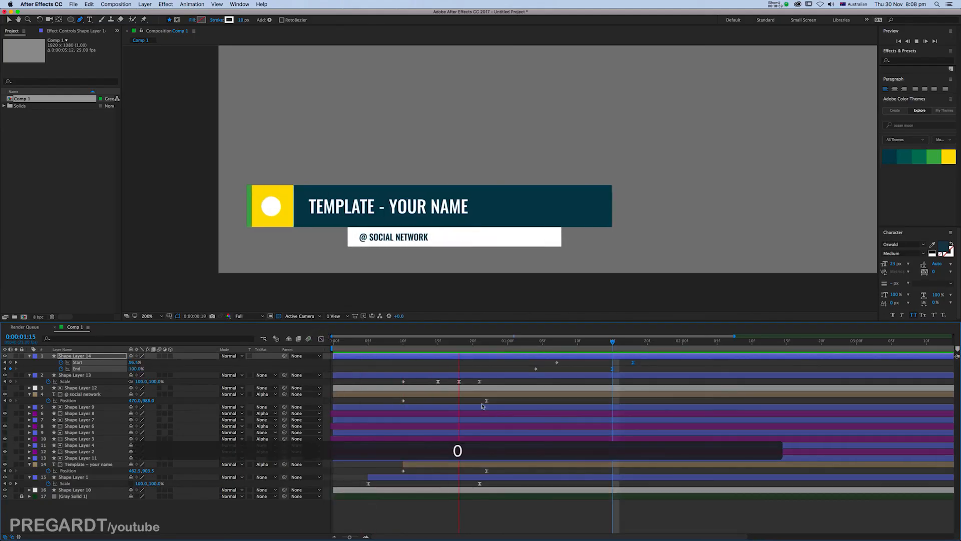
pyautogui.press('space')
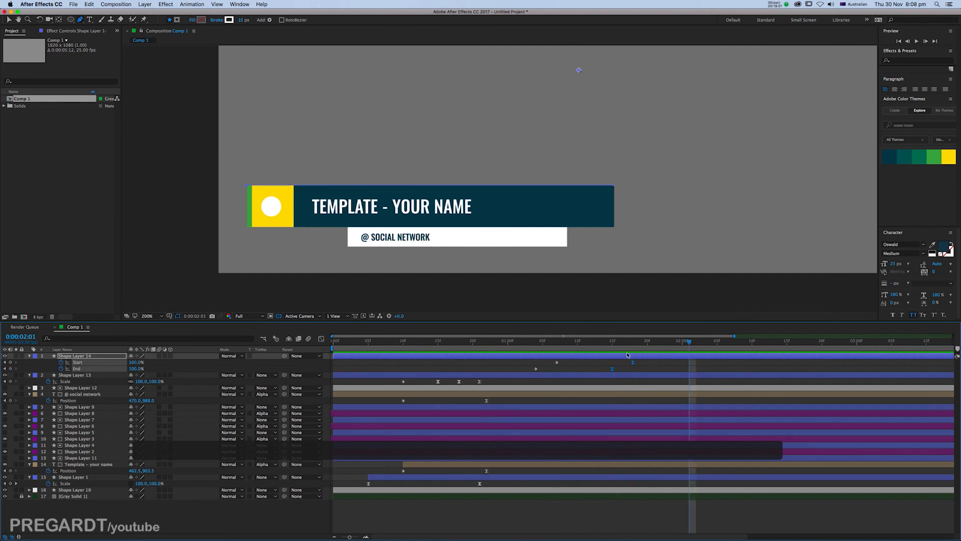
# - Trim the line layer to run from 0:00:00:24 to 0:00:02:01 by splitting it there and deleting the outer pieces
pyautogui.press('super+shift+d')
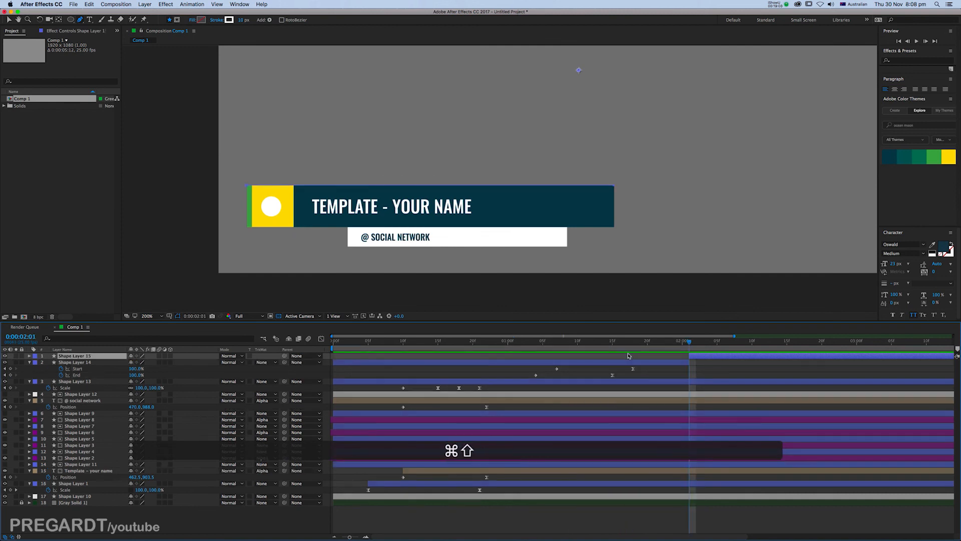
pyautogui.press('Delete')
pyautogui.click(501, 342)
pyautogui.click(514, 355)
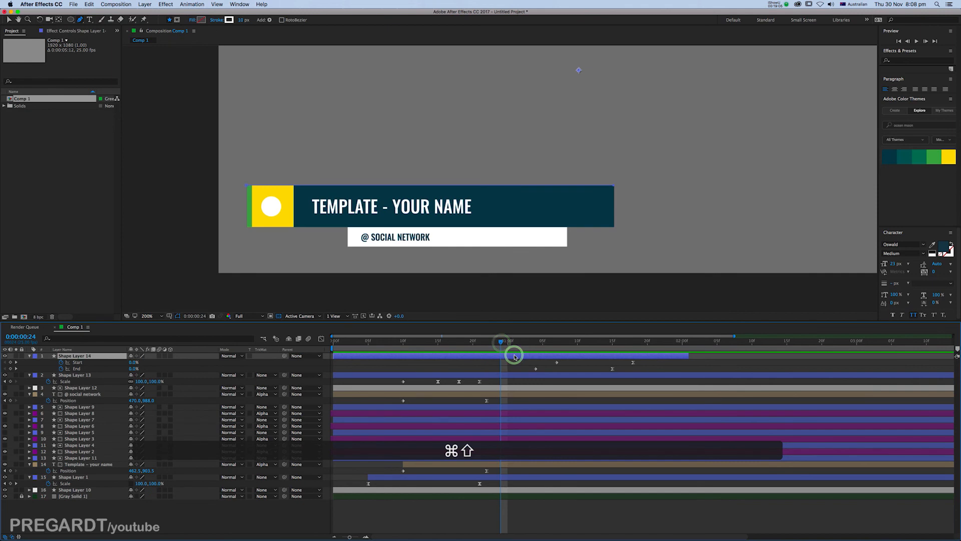
pyautogui.press('super+shift+d')
pyautogui.click(474, 362)
pyautogui.press('Delete')
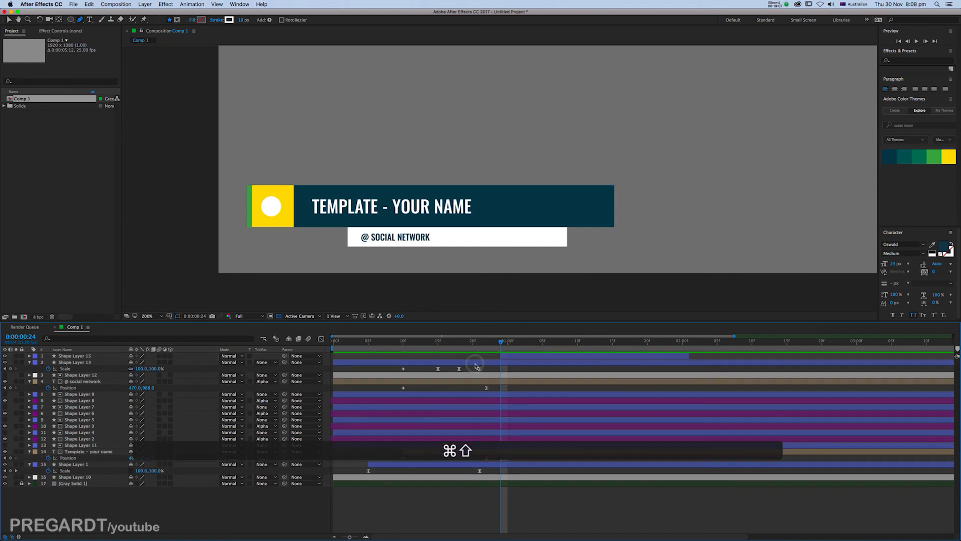
# - Move the trimmed line layer earlier so it starts at 0:00:00:03, and scrub through its timing against the bar
pyautogui.click(508, 361)
pyautogui.click(509, 356)
pyautogui.press('u')
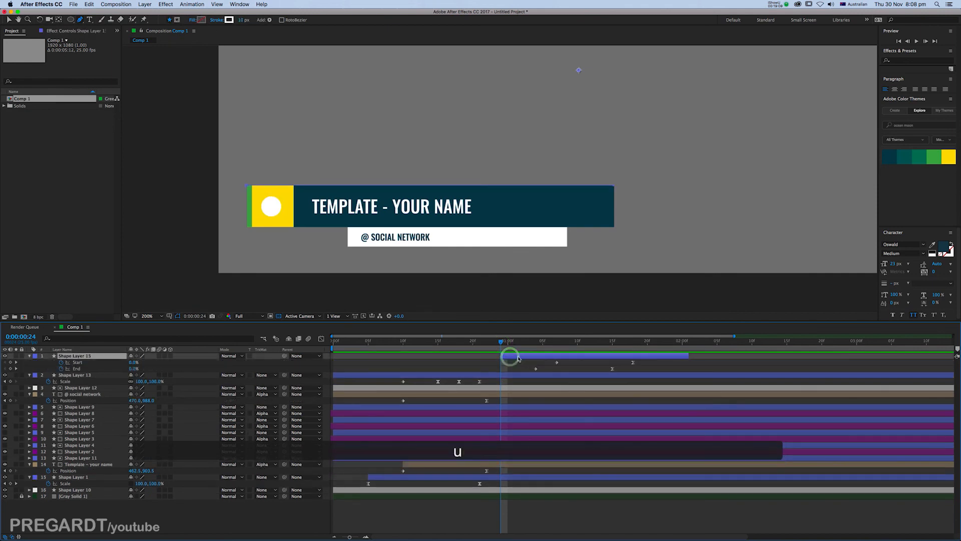
pyautogui.moveTo(517, 357); pyautogui.dragTo(453, 358)
pyautogui.moveTo(386, 343); pyautogui.dragTo(497, 363)
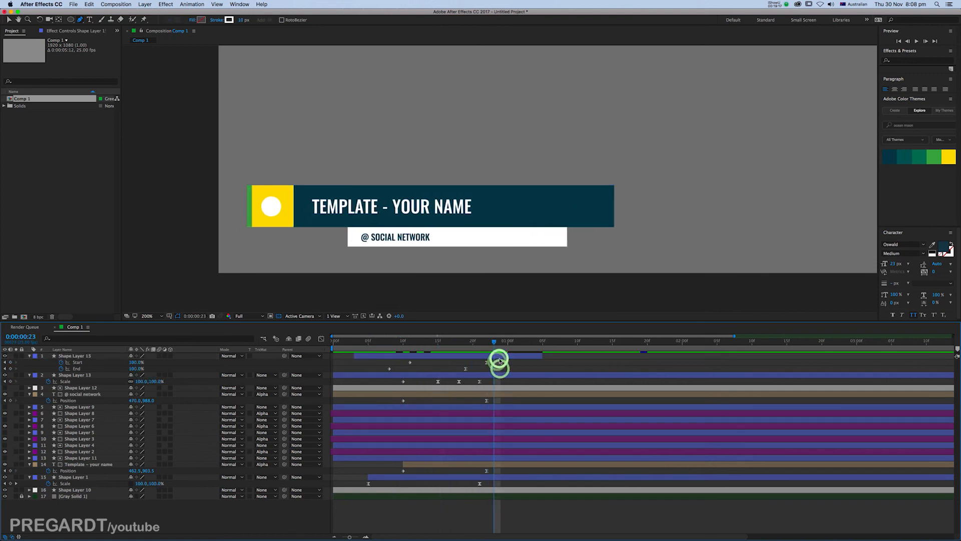
# - Duplicate the line layer and, at 0:00:00:17, move the original Shape Layer 15 straight down to the dark bar's bottom edge
pyautogui.press('super+c')
pyautogui.press('super+v')
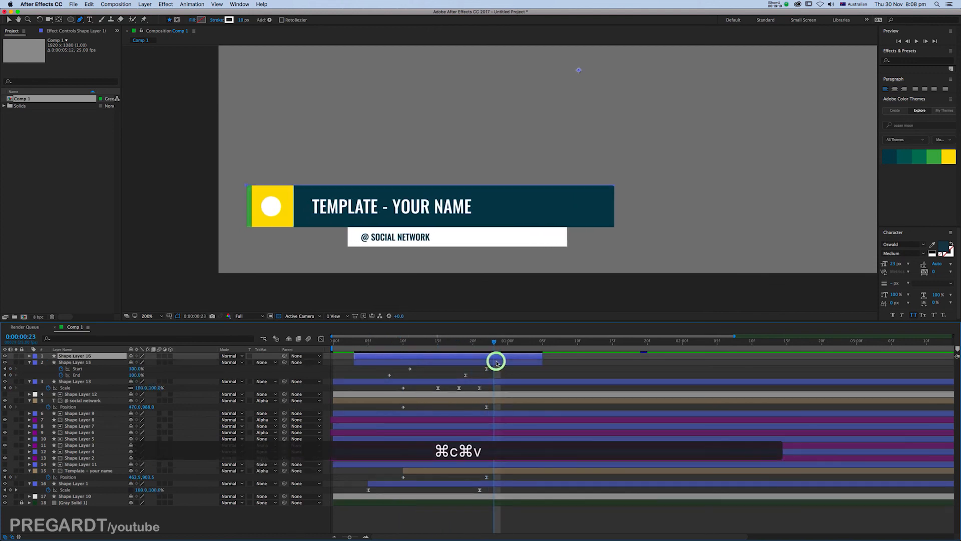
pyautogui.click(496, 361)
pyautogui.moveTo(459, 343); pyautogui.dragTo(451, 343)
pyautogui.press('v')
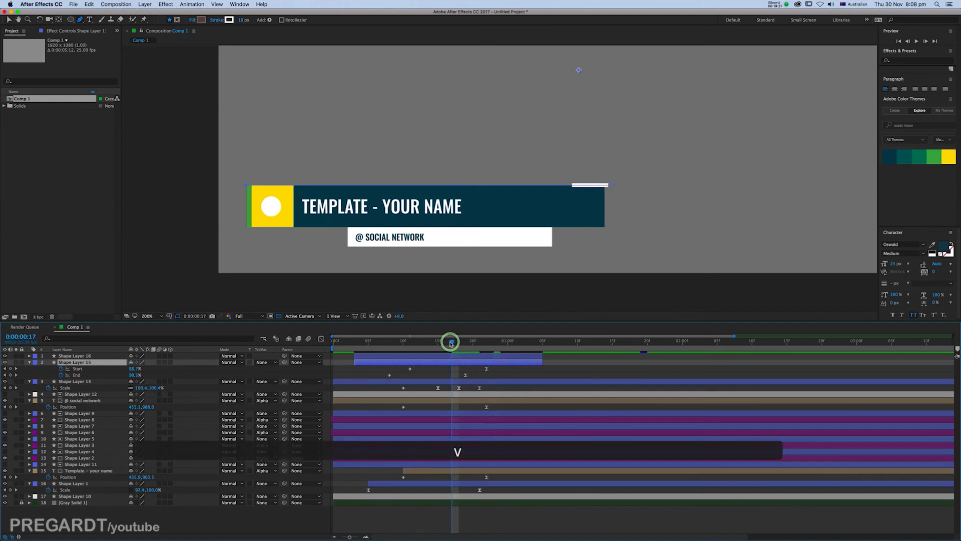
pyautogui.press('Down')
pyautogui.press('Down')
pyautogui.press('Down')
pyautogui.press('Down')
pyautogui.press('Down')
pyautogui.press('Down')
pyautogui.press('Down')
pyautogui.press('Down')
pyautogui.press('Down')
pyautogui.press('Down')
pyautogui.press('Down')
pyautogui.press('Down')
pyautogui.press('Down')
pyautogui.press('Down')
pyautogui.press('Down')
pyautogui.press('Down')
pyautogui.press('Down')
pyautogui.press('Down')
pyautogui.press('Down')
pyautogui.press('Down')
pyautogui.press('Down')
pyautogui.press('Down')
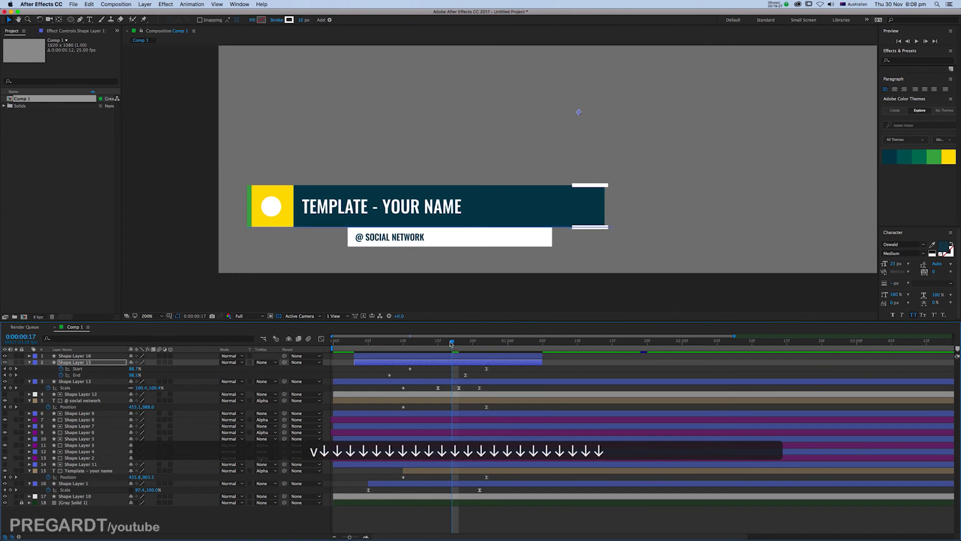
# - Delay the bottom line's Shape Layer 15 by two frames to start at 0:00:00:05, and preview the animation
pyautogui.moveTo(455, 363); pyautogui.dragTo(465, 364)
pyautogui.press('KP_0')
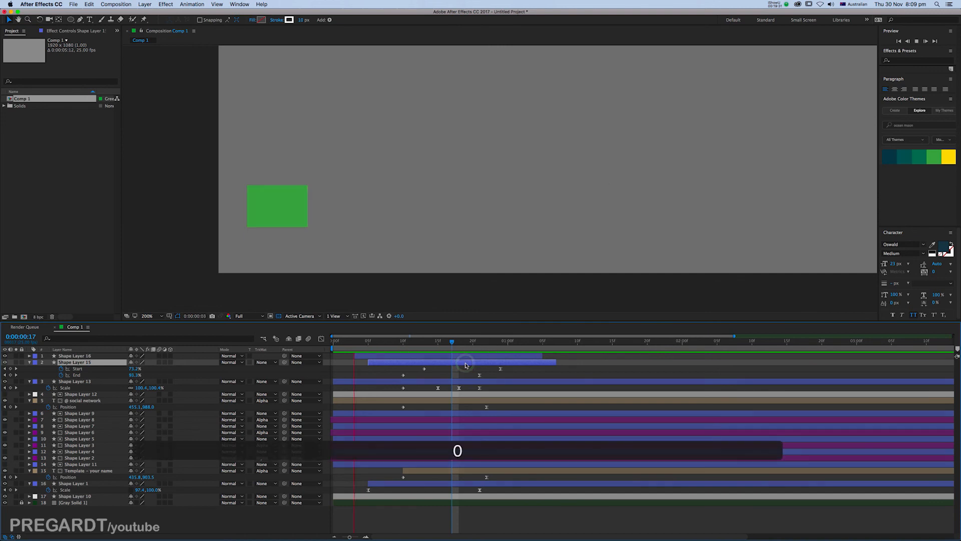
pyautogui.press('KP_0')
pyautogui.press('KP_0')
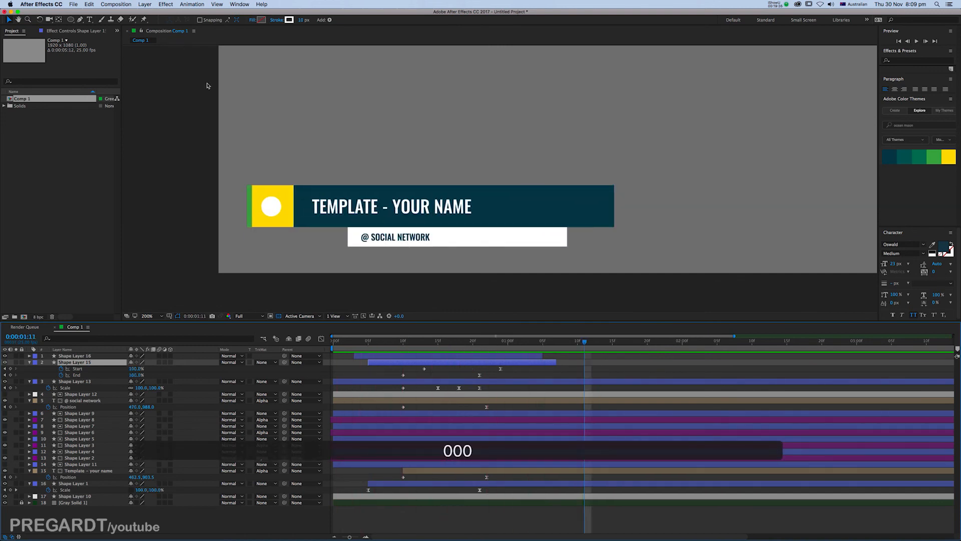
# - Pre-compose all the unlocked lower-third layers into a new composition named "lower third", moving all attributes into it
pyautogui.click(360, 369)
pyautogui.click(378, 371)
pyautogui.click(384, 381)
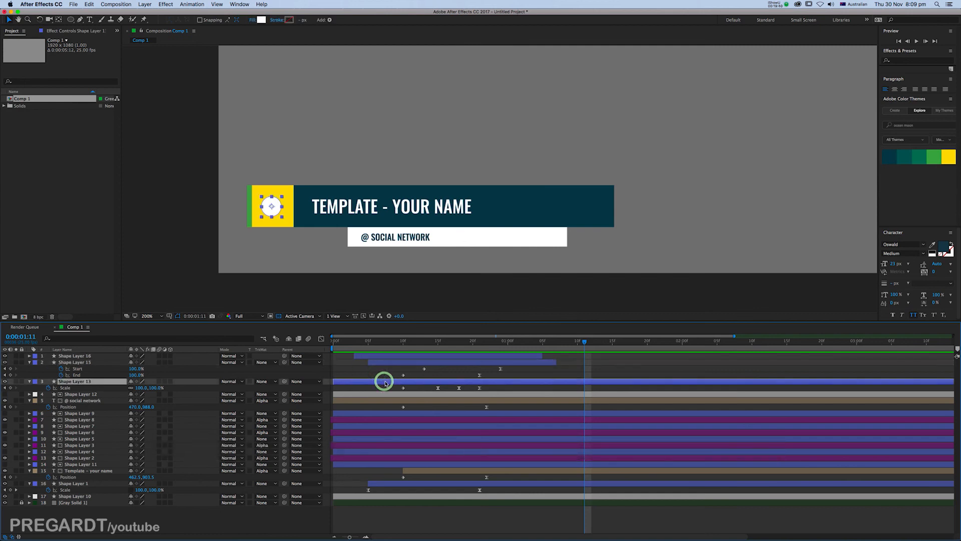
pyautogui.click(382, 355)
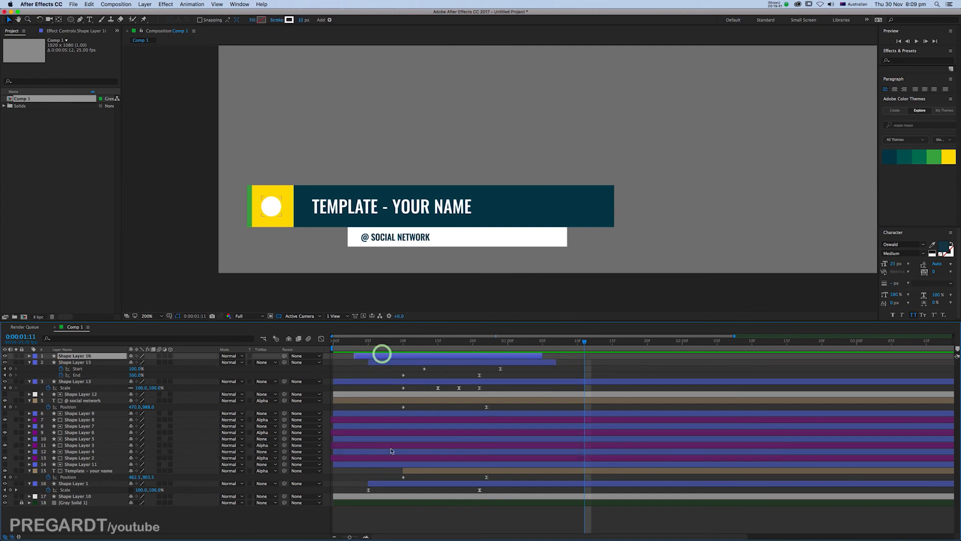
pyautogui.press('super+a')
pyautogui.rightClick(382, 498)
pyautogui.click(399, 472)
pyautogui.press('BackSpace')
pyautogui.write('lower third')
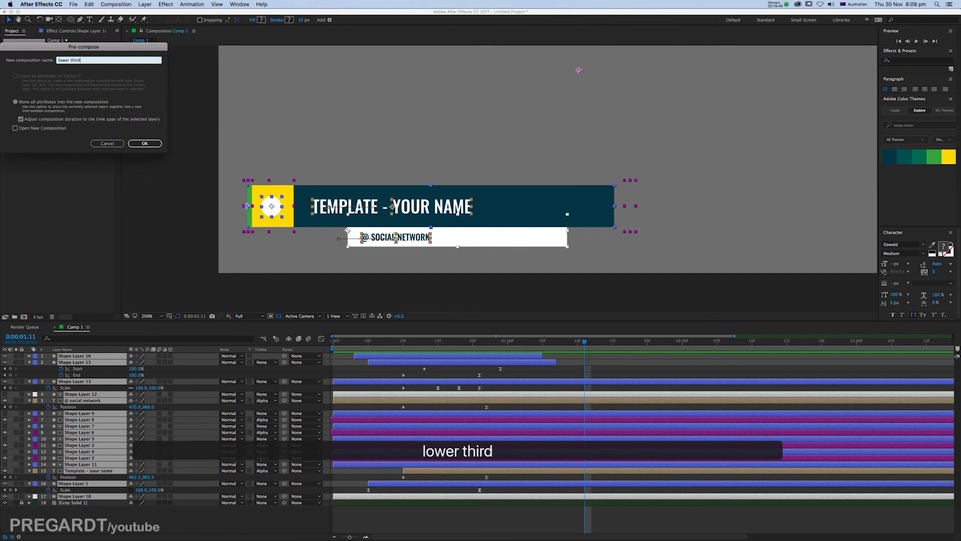
pyautogui.press('Return')
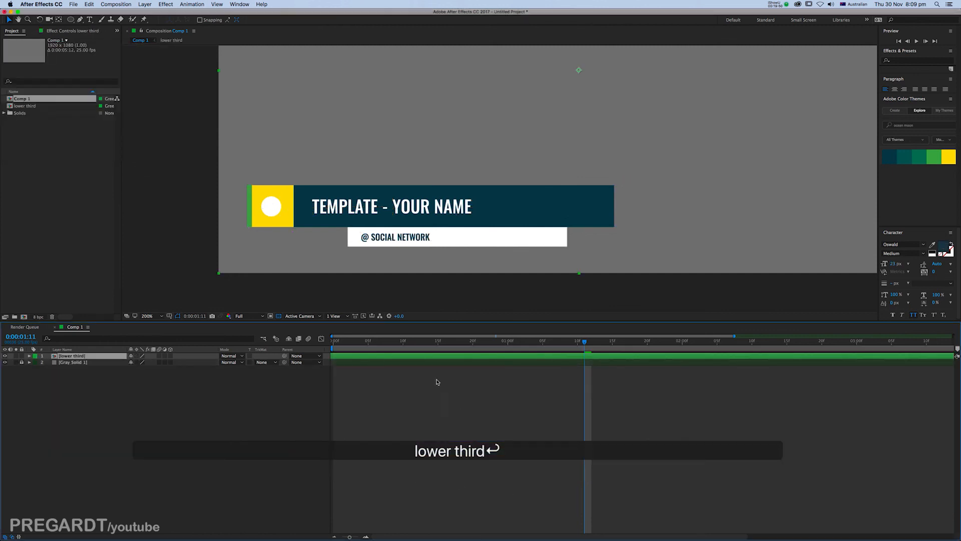
# - Add a Drop Shadow layer style to the lower third pre-composition in Comp 1
pyautogui.rightClick(401, 357)
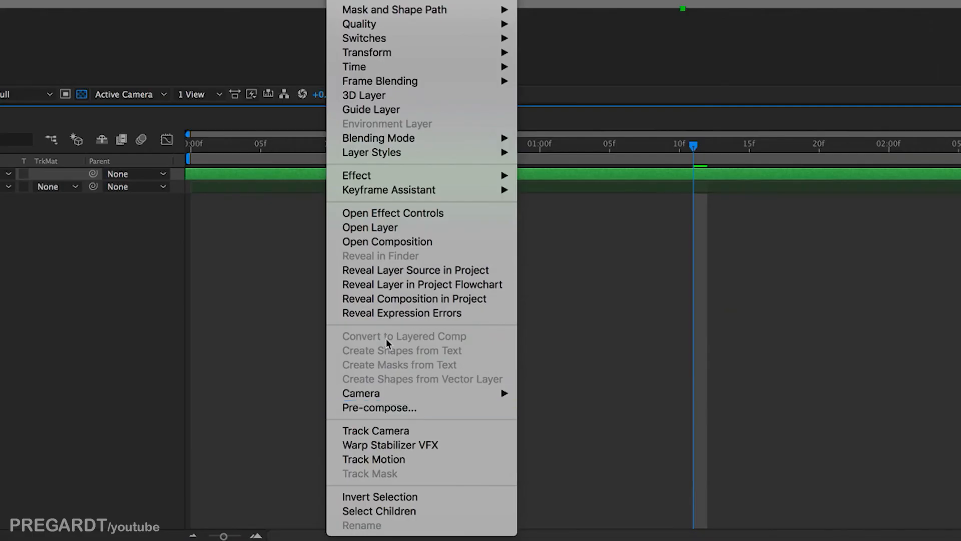
pyautogui.click(299, 224)
pyautogui.moveTo(372, 155)
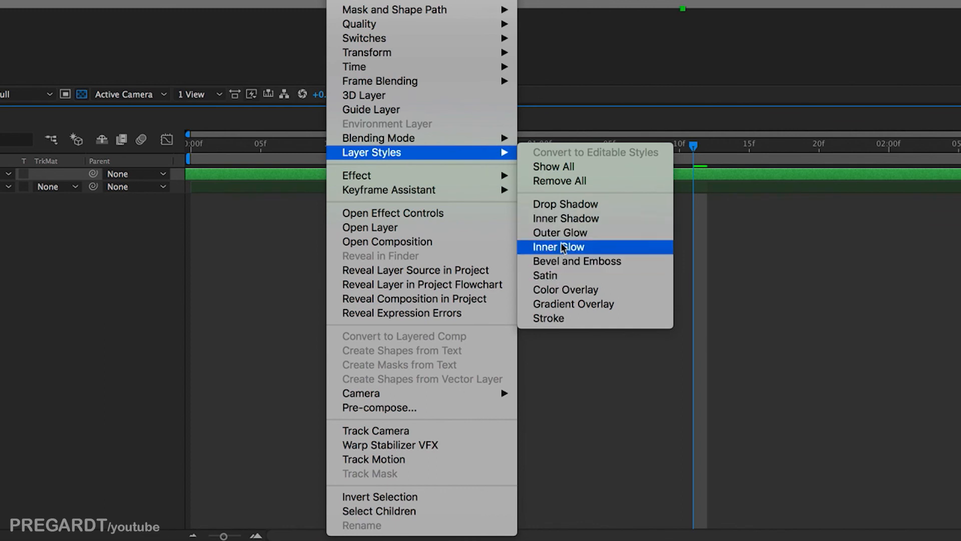
pyautogui.click(568, 205)
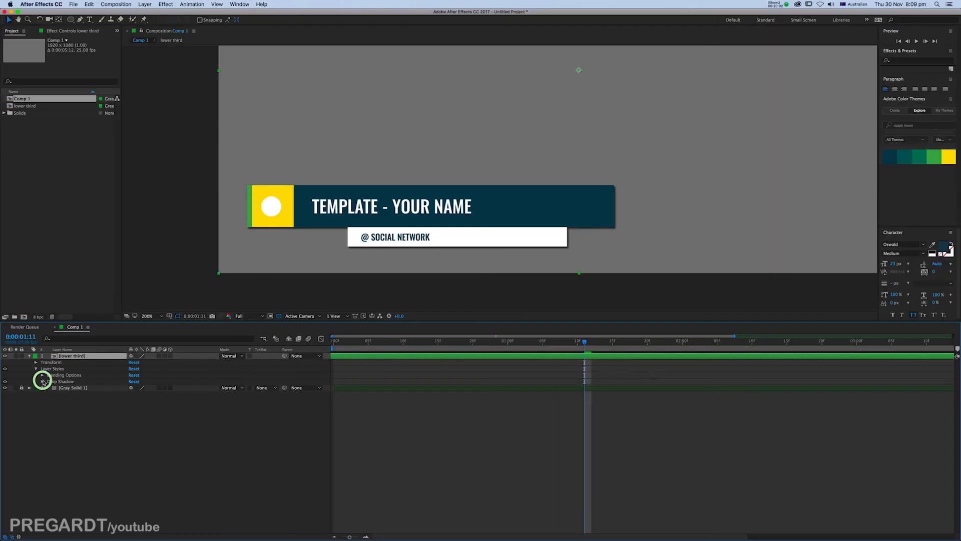
# - Set the lower third layer's drop shadow opacity to 45% and open its size value for editing
pyautogui.click(42, 381)
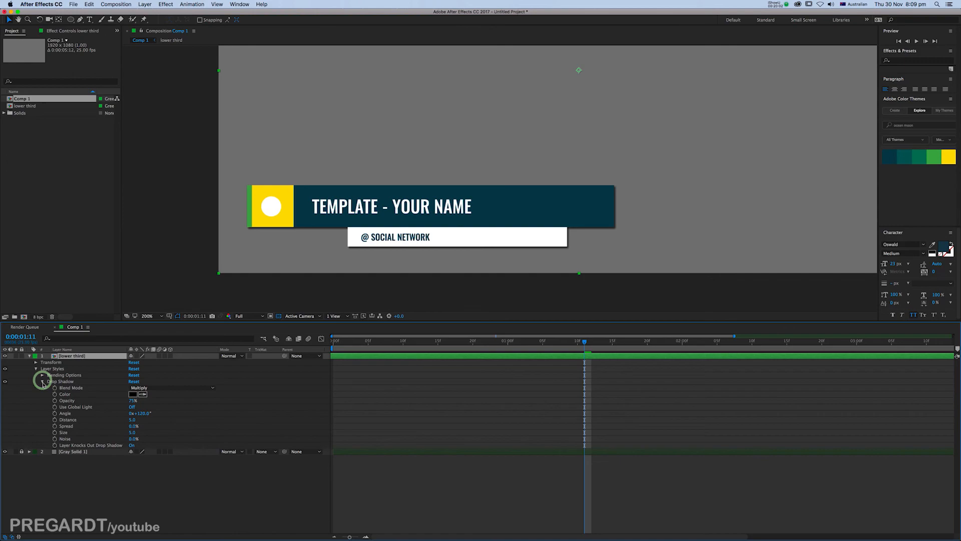
pyautogui.click(133, 401)
pyautogui.write('45')
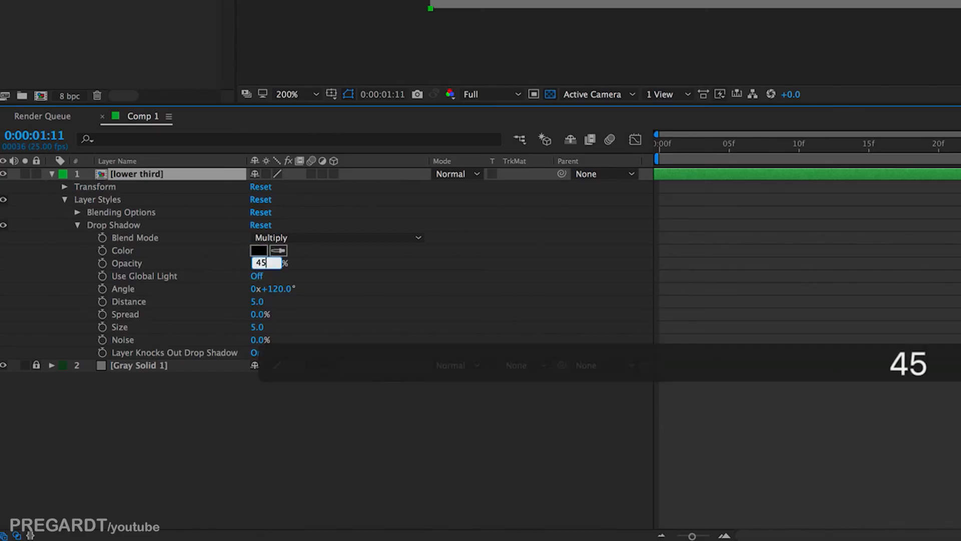
pyautogui.press('Return')
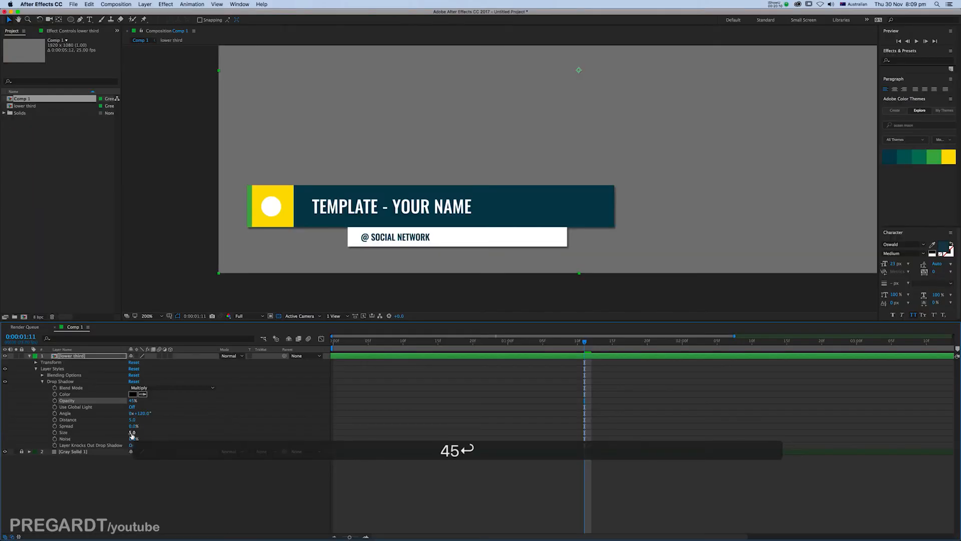
pyautogui.click(260, 328)
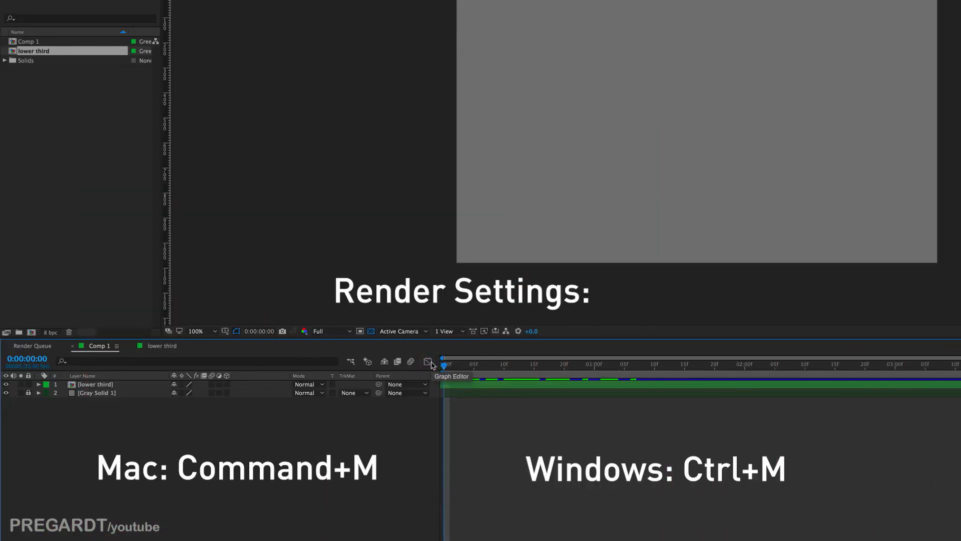
# - Queue Comp 1 for rendering and set its QuickTime output module's channels to RGB + Alpha
pyautogui.press('super+m')
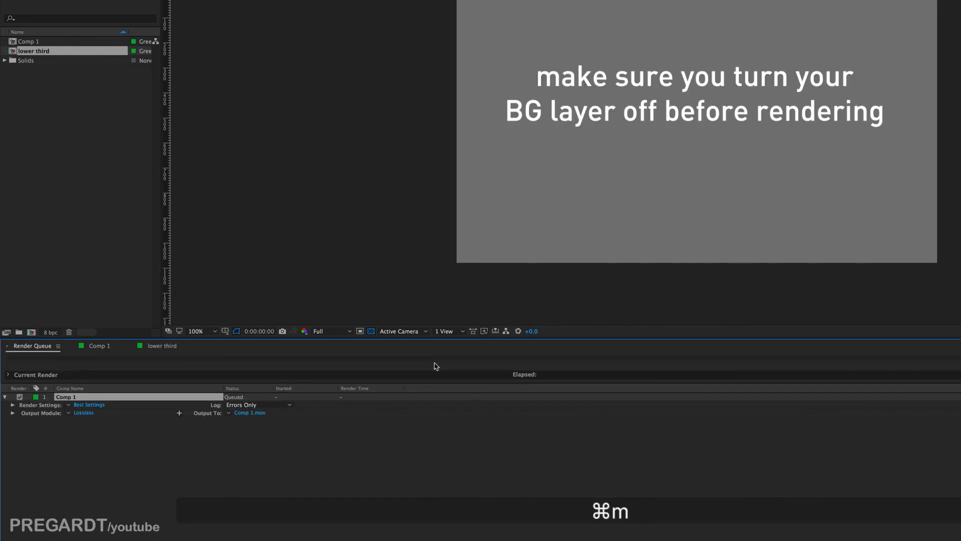
pyautogui.click(83, 412)
pyautogui.moveTo(313, 98); pyautogui.dragTo(485, 136)
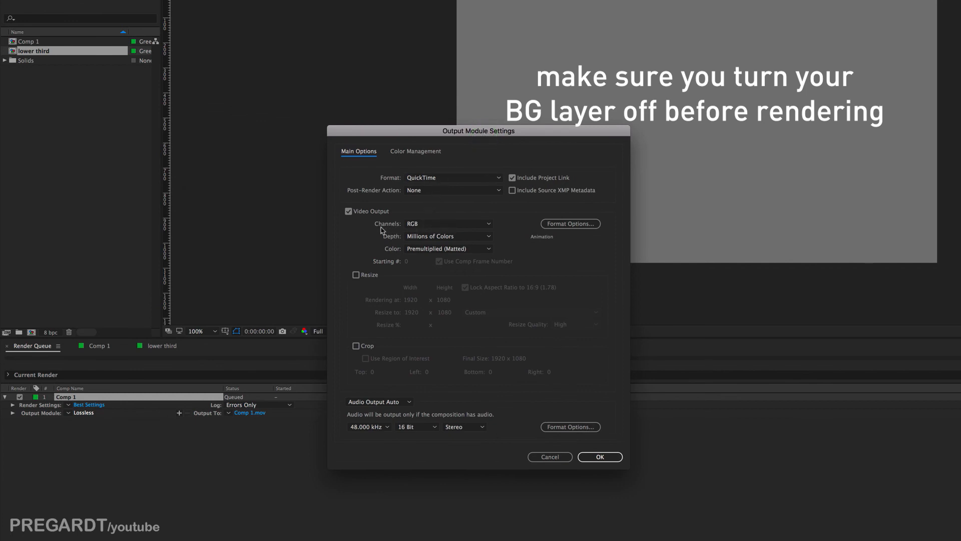
pyautogui.click(418, 224)
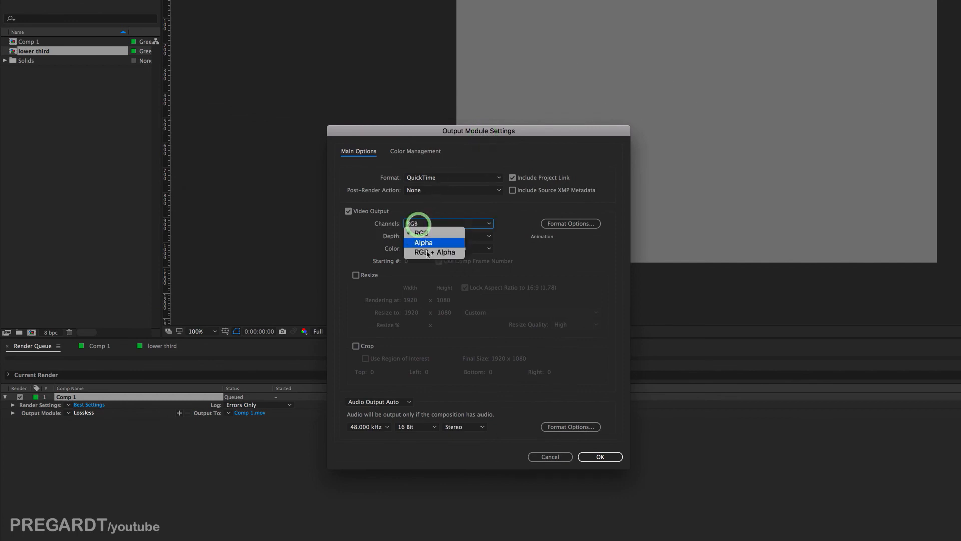
pyautogui.click(433, 254)
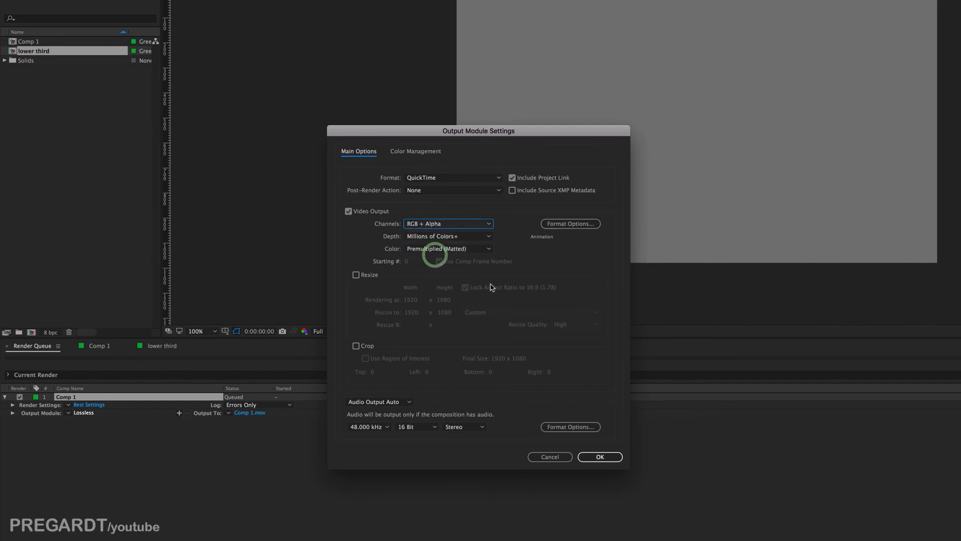